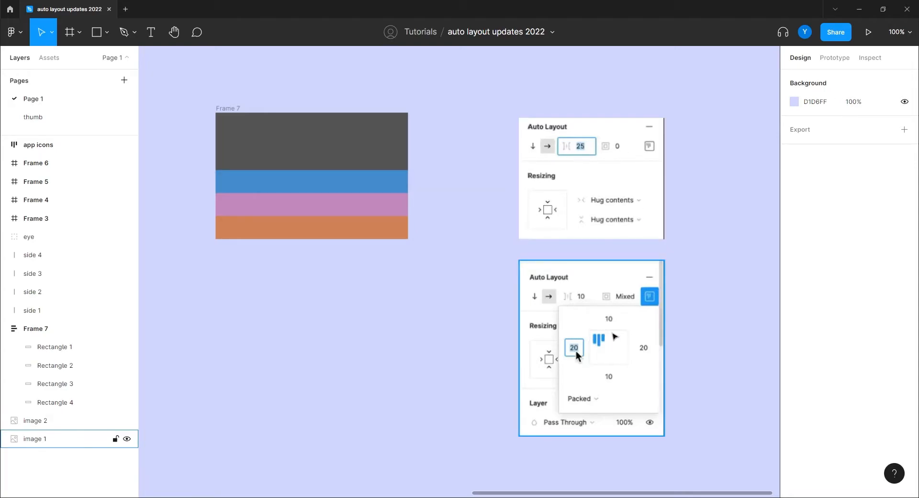
- Set the vertical spacing between items in Frame 7's auto layout to 20
click(403, 203)
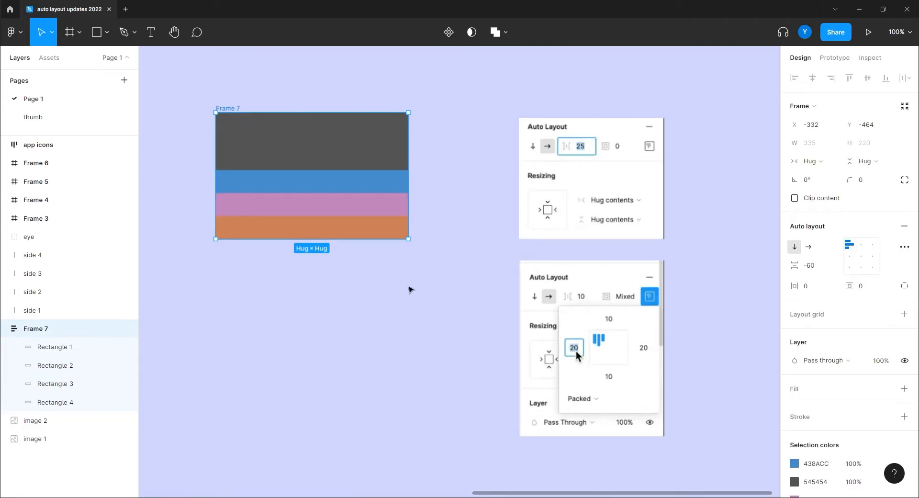
drag(357, 239, 366, 437)
double_click(367, 436)
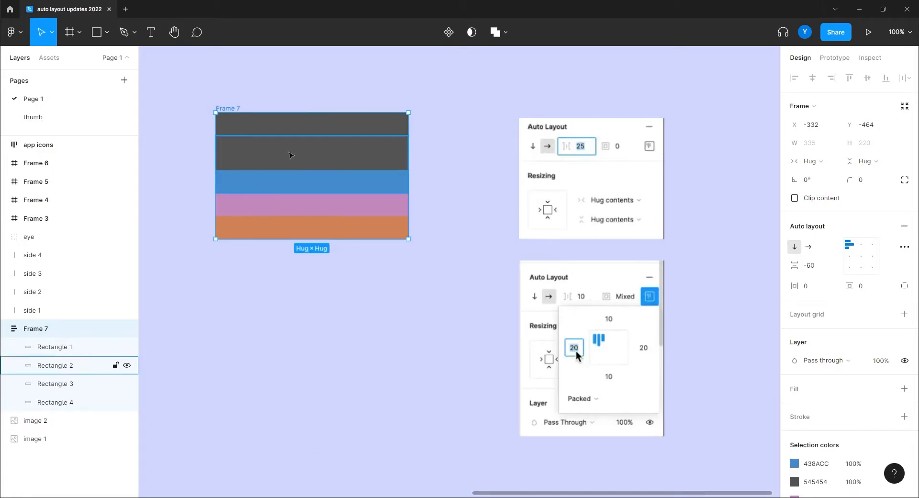
drag(311, 154, 307, 182)
click(812, 271)
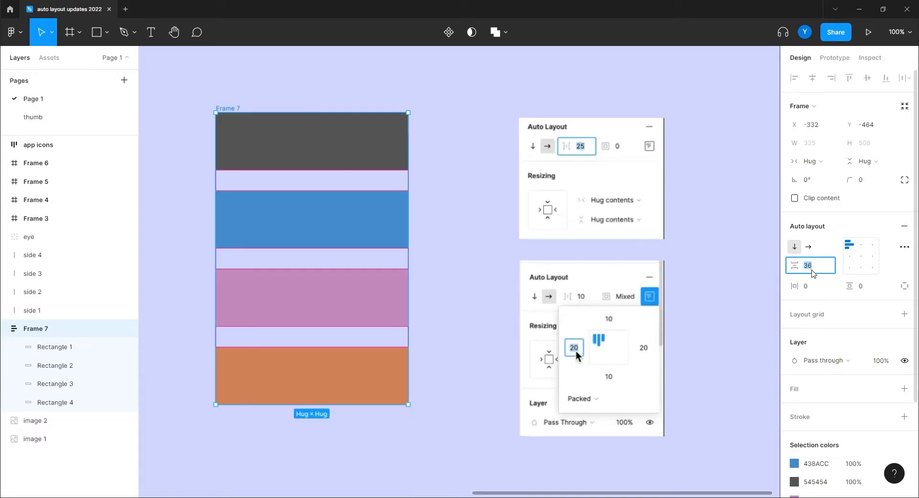
text(20)
key(Return)
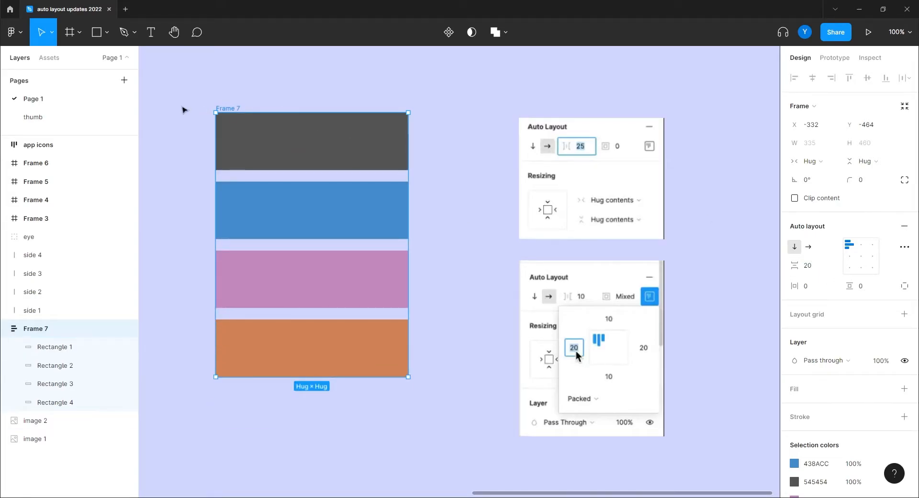
- Ungroup Frame 7 so that its four rectangles become separate layers
right_click(233, 111)
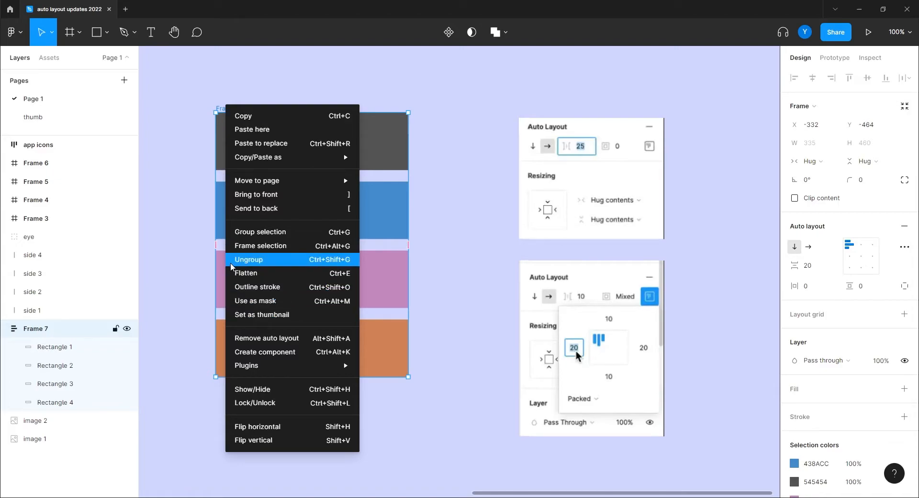
click(232, 261)
click(191, 222)
- Move the four ungrouped rectangles together slightly right and down, to X -328
drag(436, 90, 170, 426)
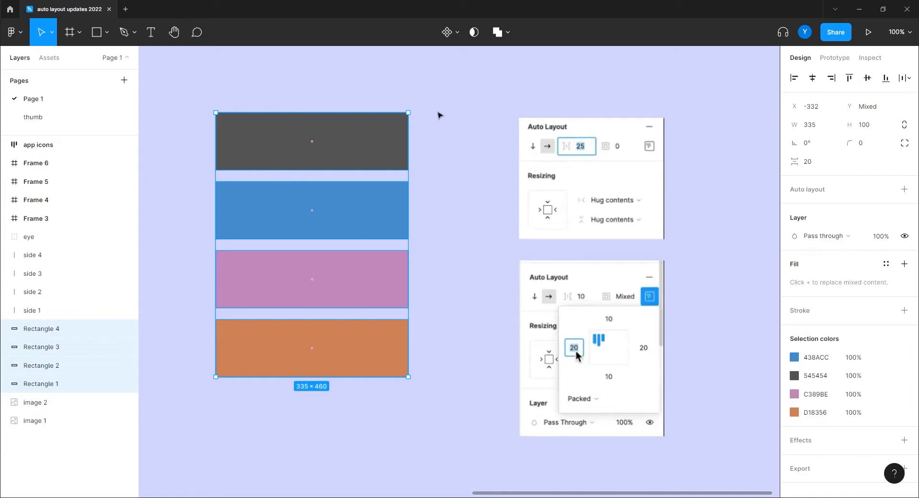
scroll(459, 226, left, 3)
scroll(460, 226, up, 1)
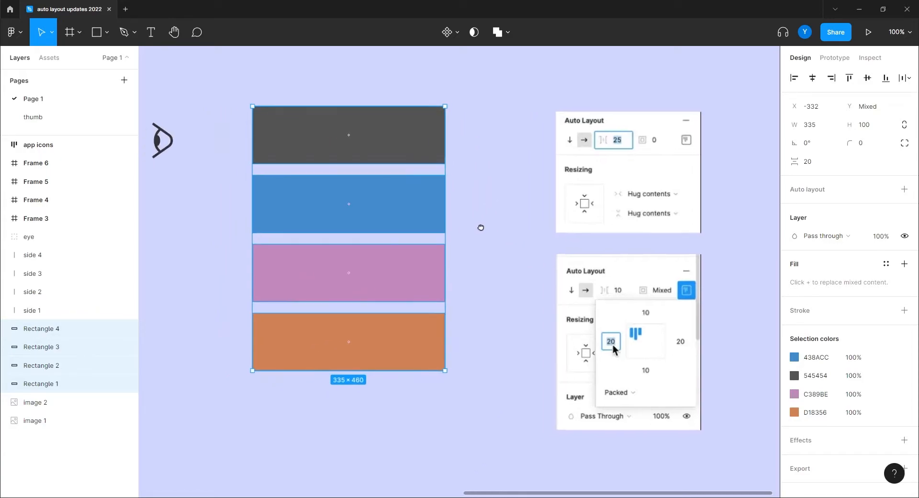
drag(486, 94, 250, 430)
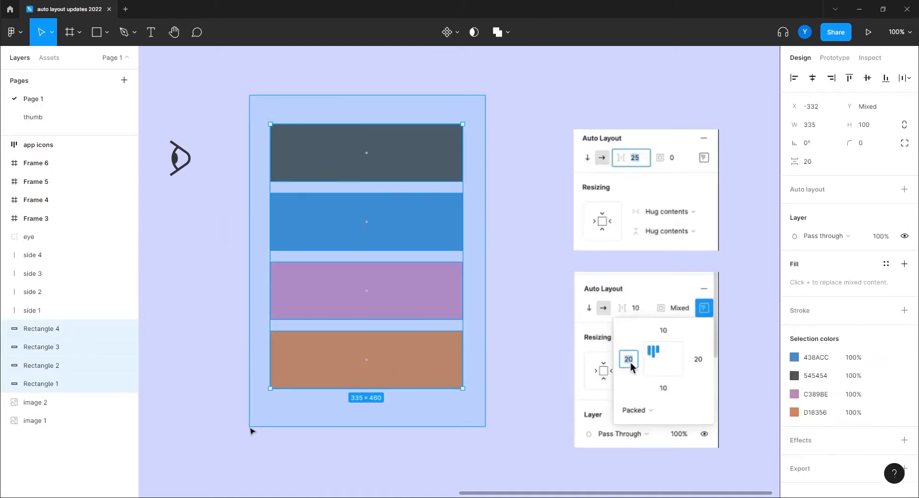
drag(297, 369, 298, 371)
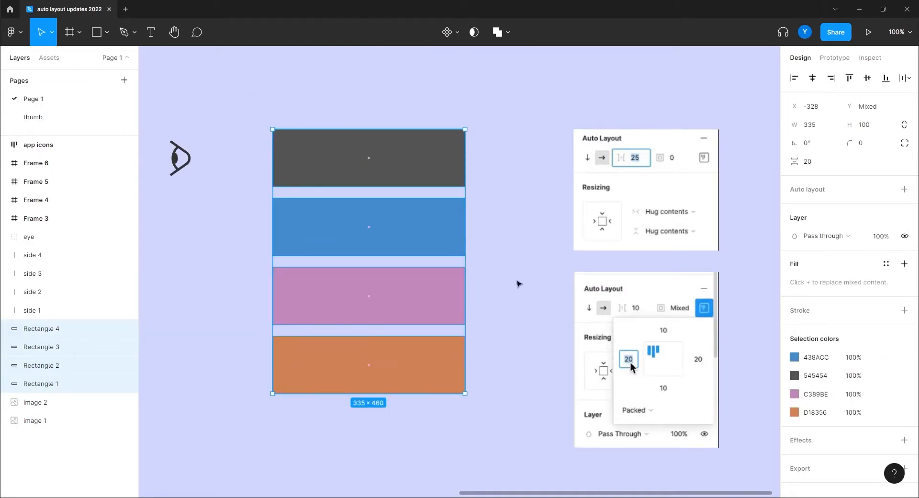
click(518, 283)
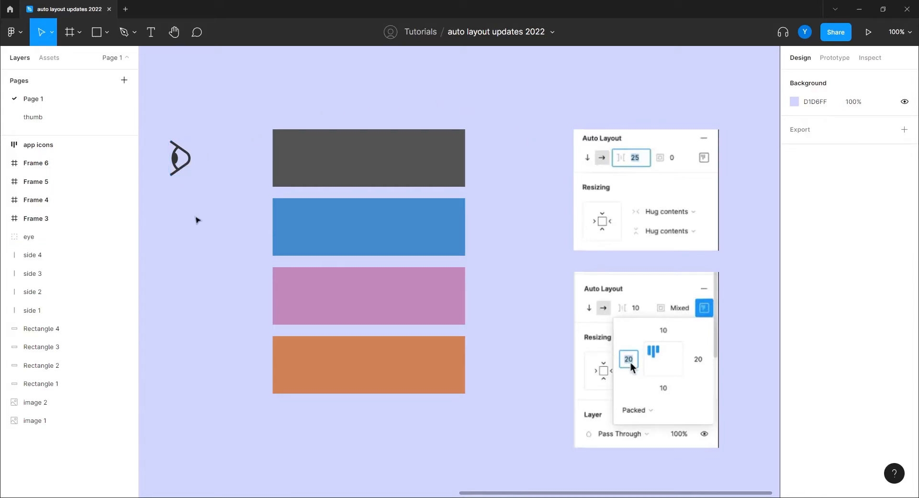
- Move the four thin side bars together so that they line up vertically with the matching coloured rectangles
scroll(197, 220, left, 4)
click(270, 155)
drag(270, 156, 234, 156)
drag(207, 99, 197, 438)
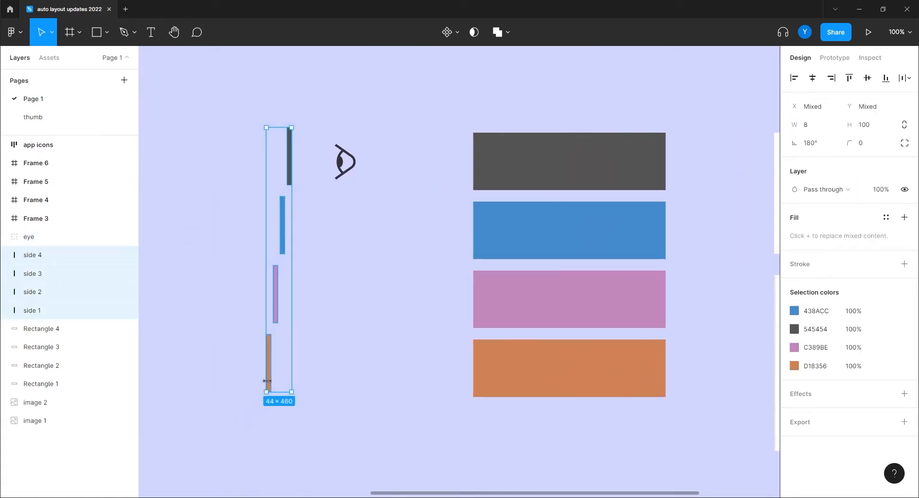
drag(275, 380, 273, 386)
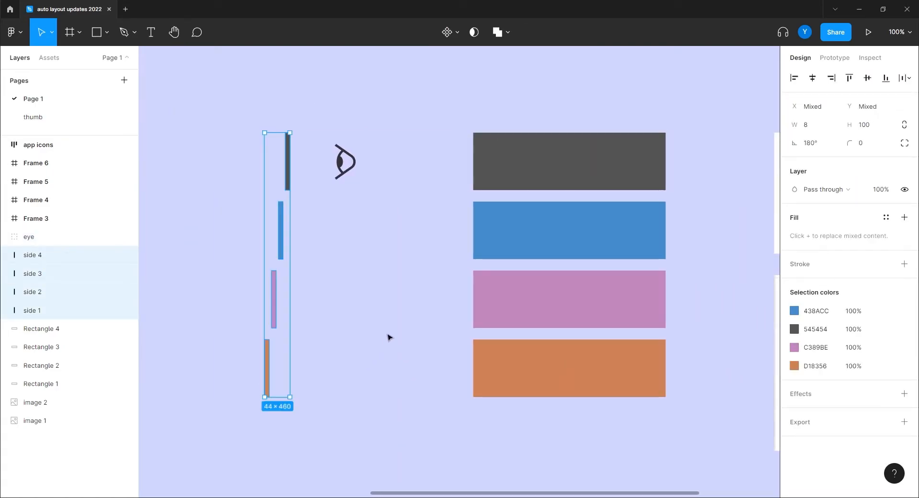
click(385, 340)
- Select the coloured rectangles one after another and examine where each sits in the layer order
drag(396, 271, 287, 252)
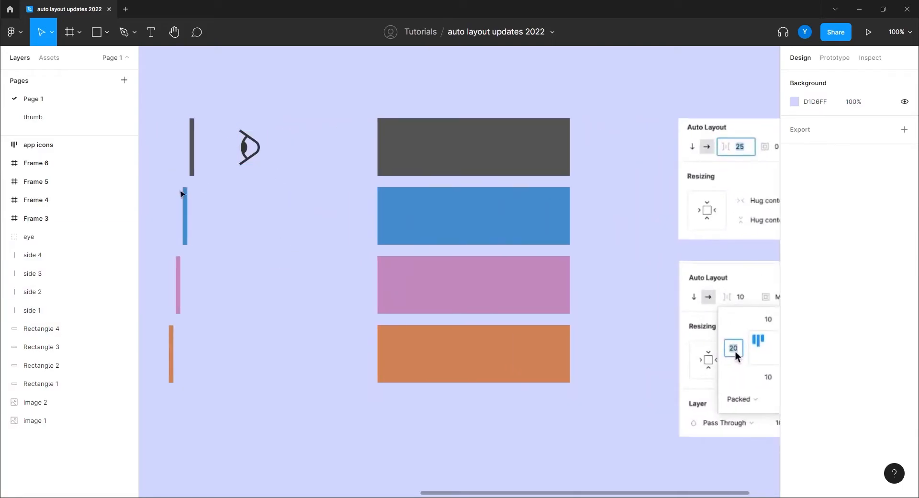
drag(365, 311, 233, 315)
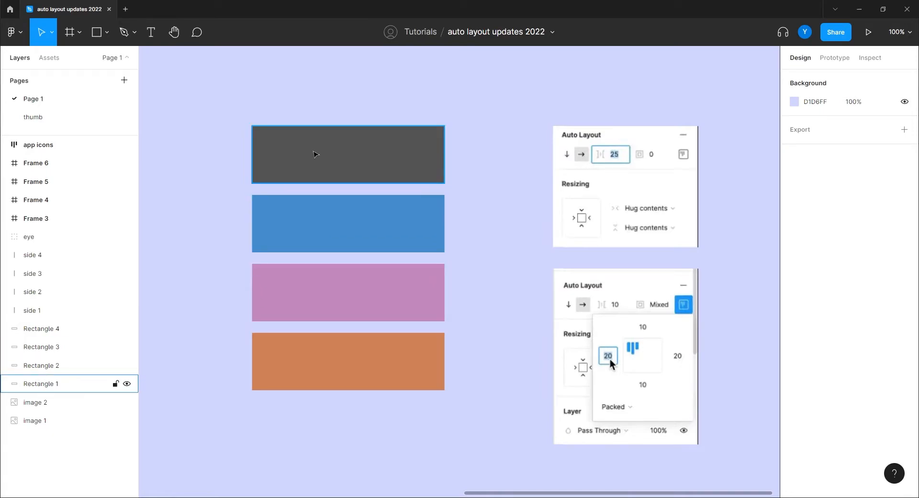
click(347, 162)
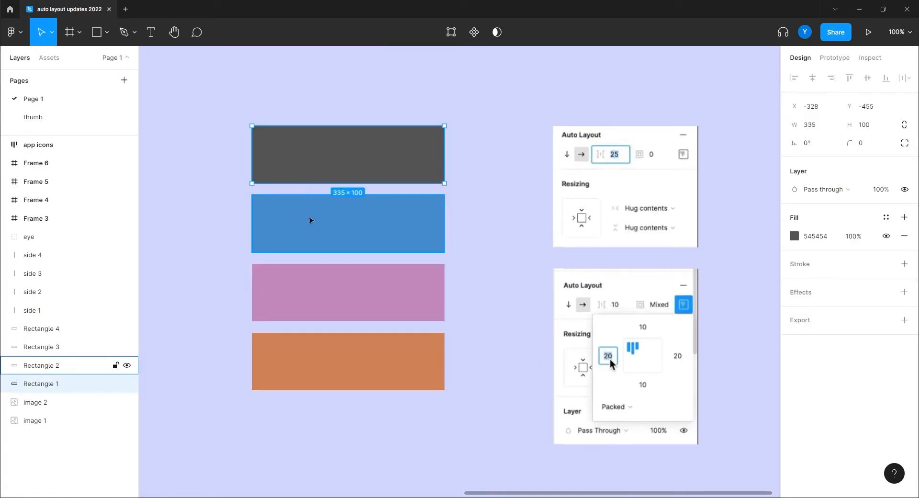
click(312, 220)
click(286, 301)
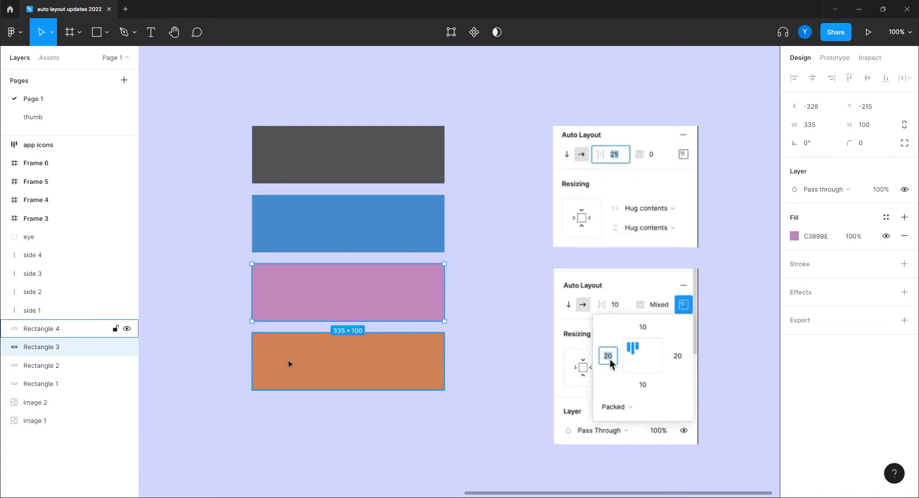
click(290, 364)
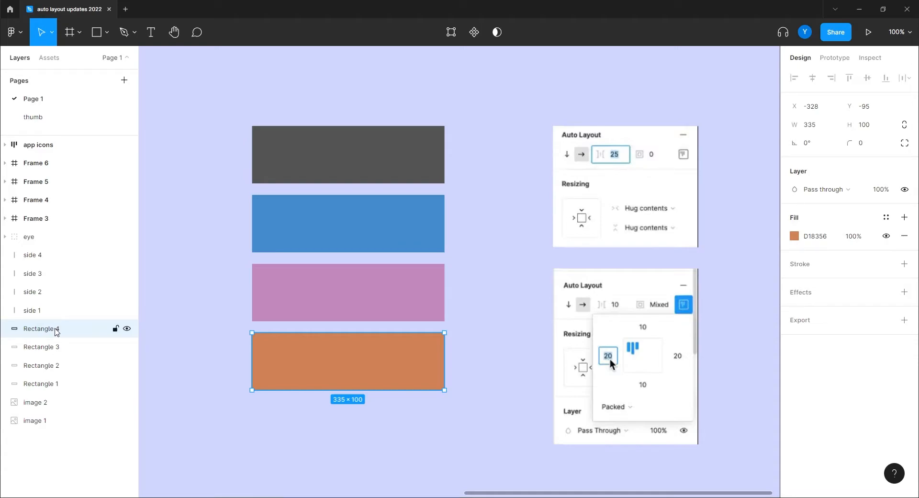
click(344, 158)
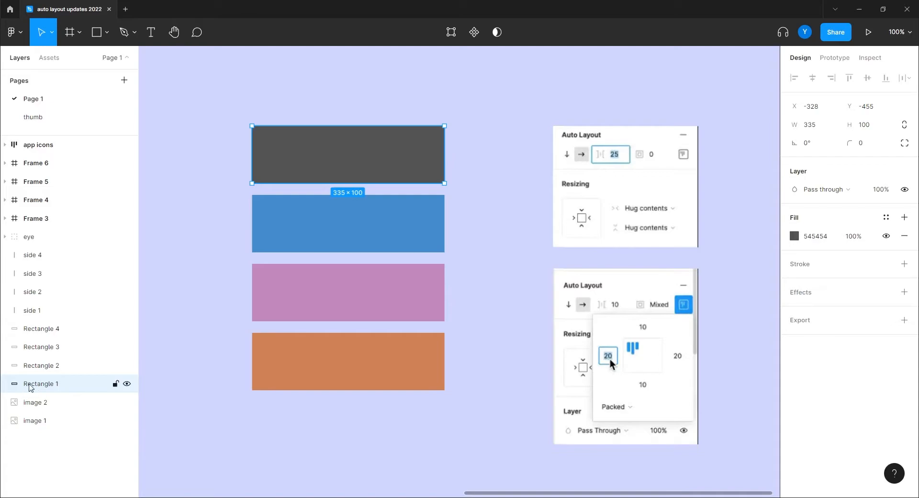
click(36, 366)
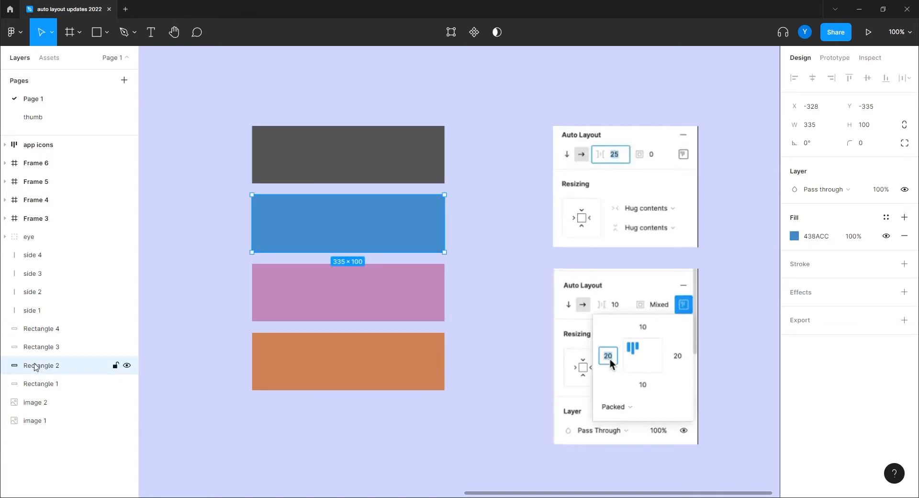
key(Tab)
key(Tab)
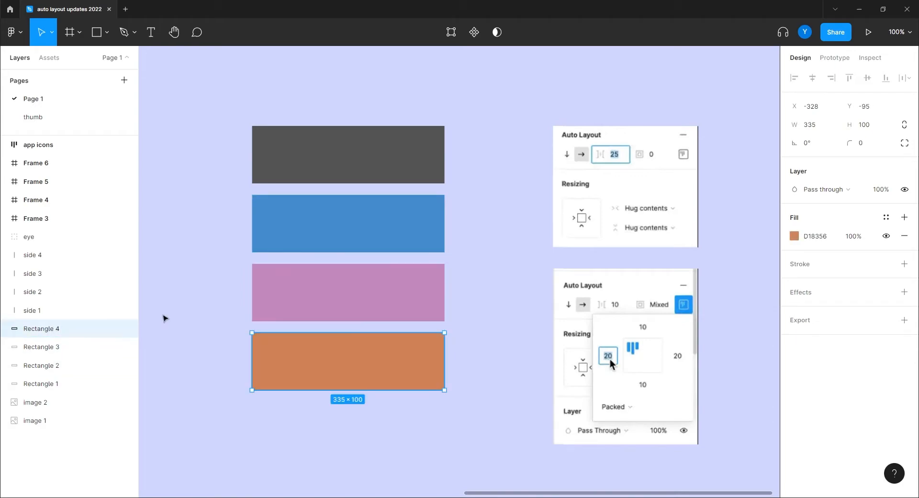
- Flip the four thin side bars horizontally to reverse their stacking order relative to the eye
click(177, 310)
drag(177, 309, 418, 309)
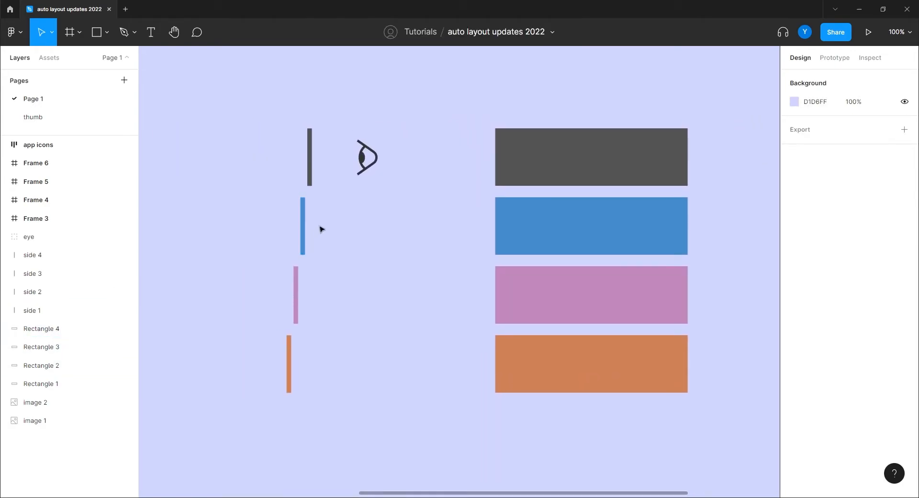
drag(339, 116, 243, 432)
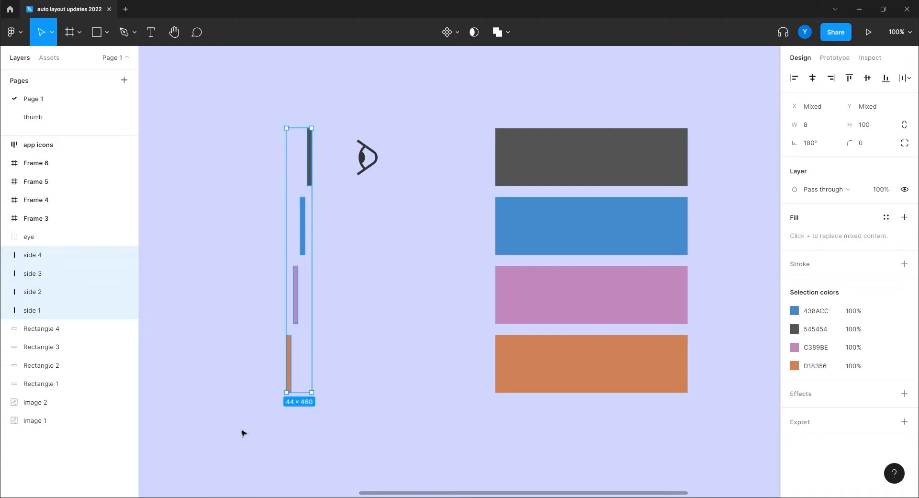
key(shift+h)
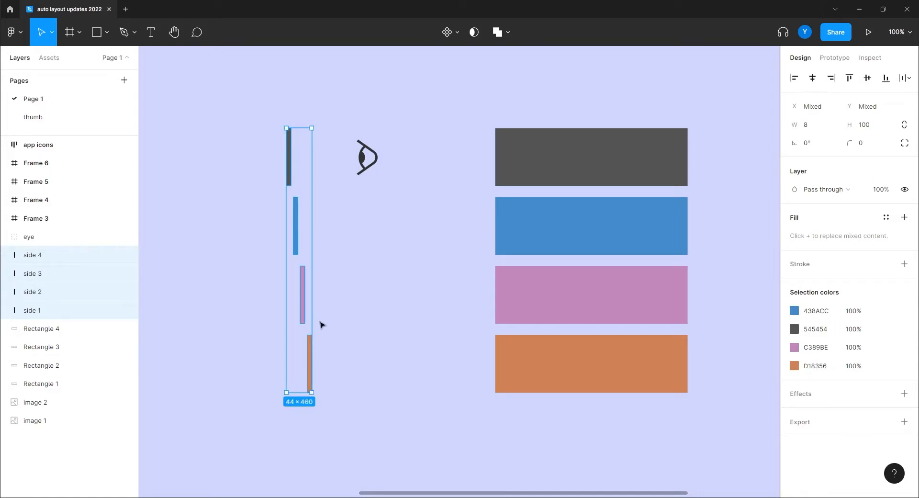
right_click(303, 306)
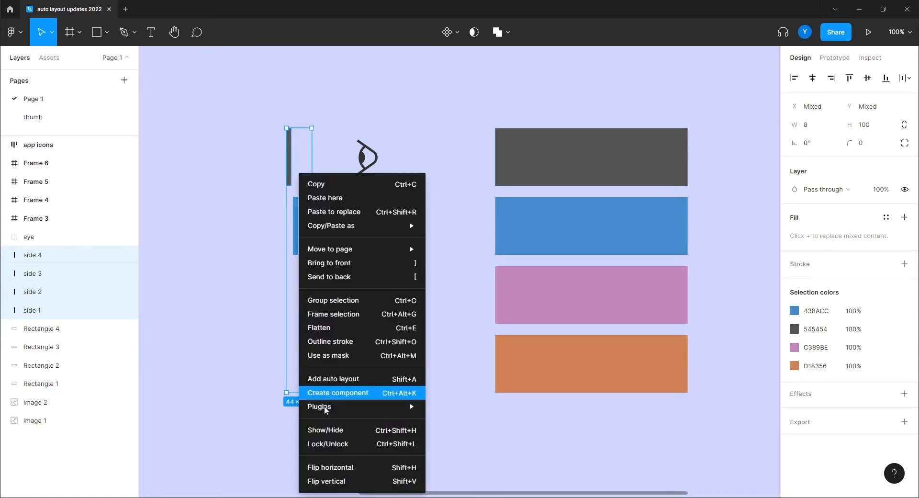
click(219, 330)
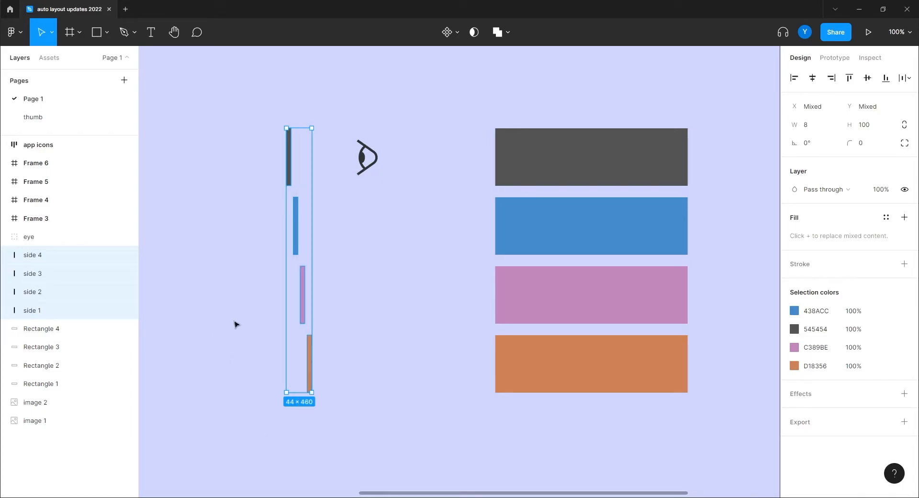
click(236, 161)
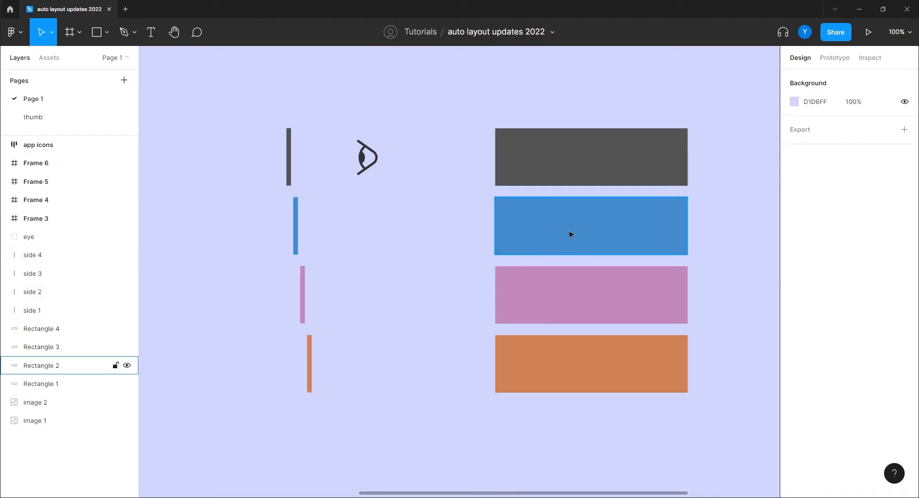
- Align the four rectangles, and likewise the four side bars, on their vertical centres and move the eye level with the bars
drag(720, 82, 448, 443)
click(867, 78)
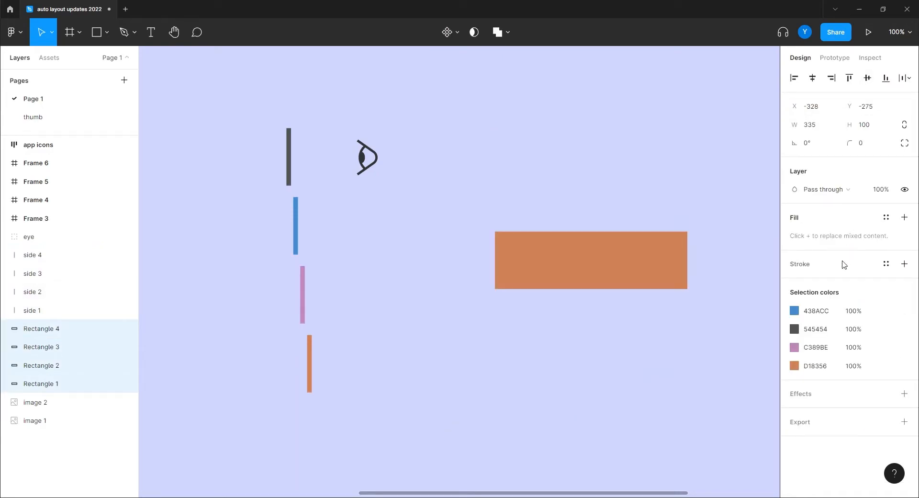
drag(329, 104, 246, 441)
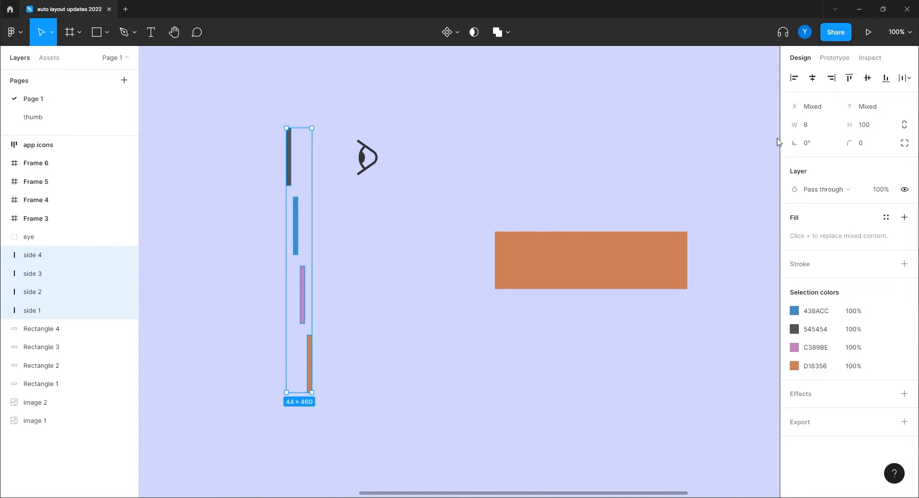
click(867, 78)
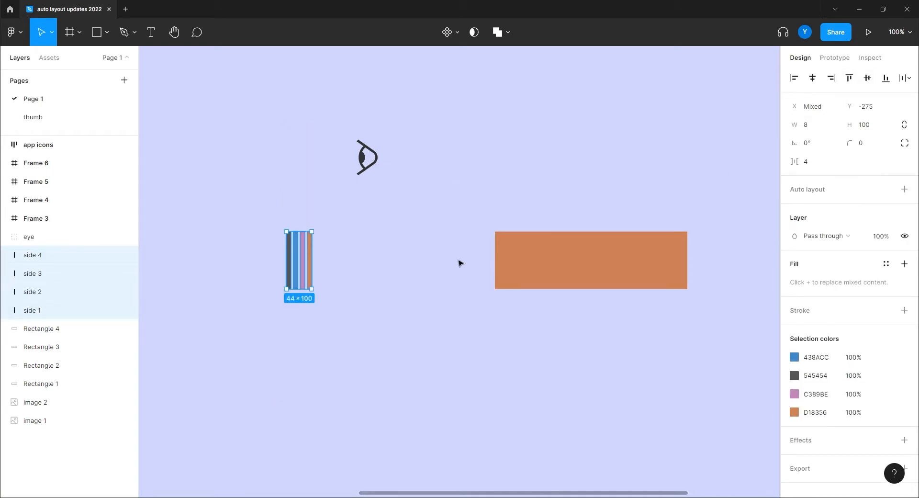
drag(368, 162, 377, 268)
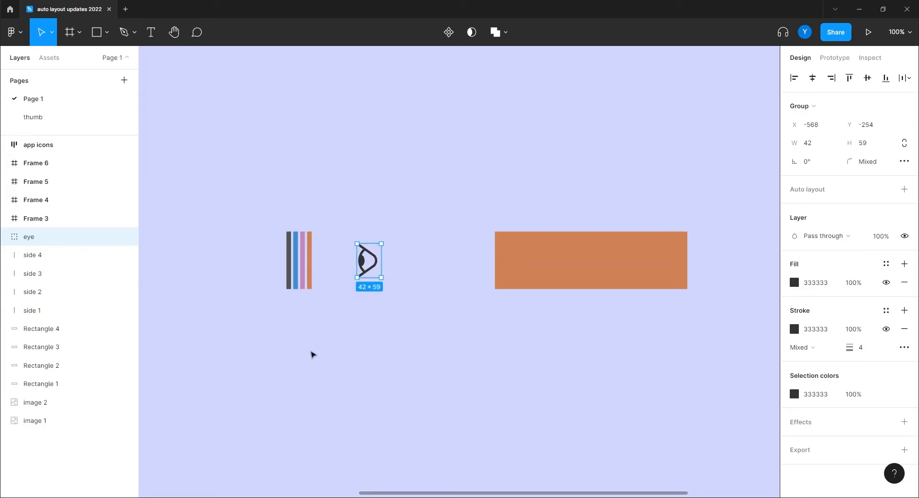
click(315, 369)
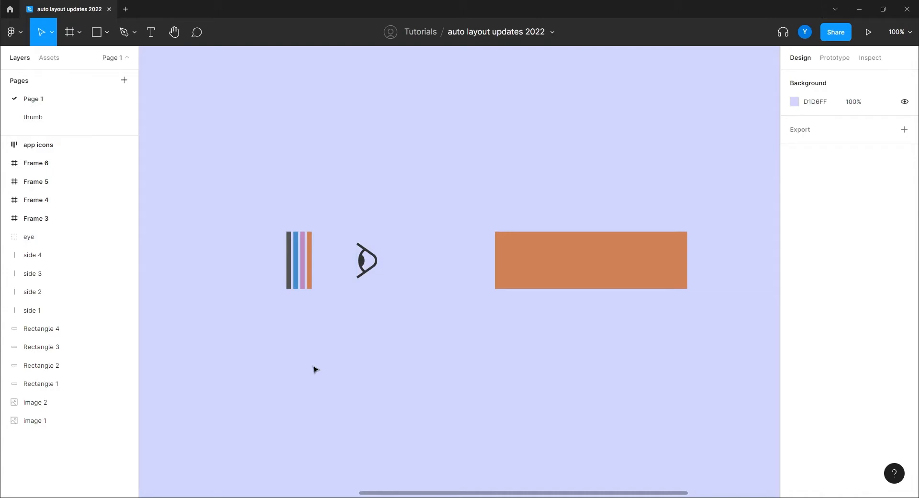
- Undo the eye move and the vertical-centre alignment of both the side bars and the rectangles
key(ctrl+z)
key(ctrl+z)
key(ctrl+z)
key(ctrl+z)
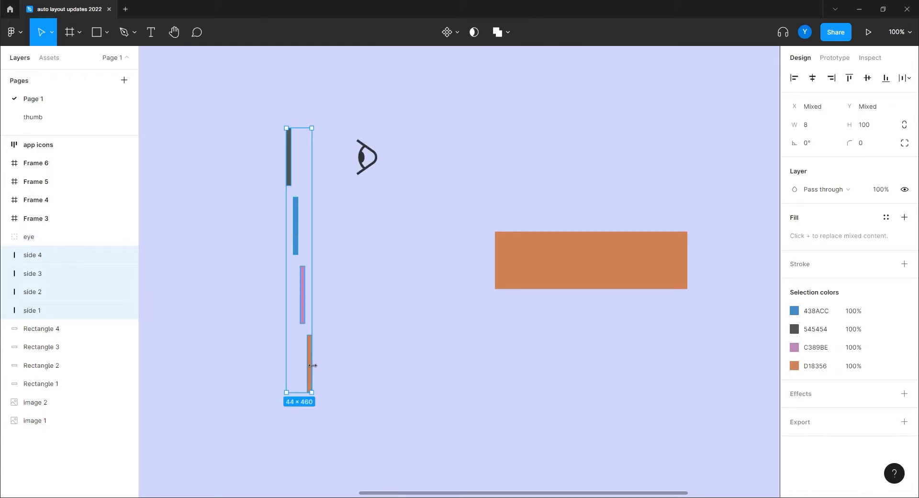
key(ctrl+z)
key(ctrl+z)
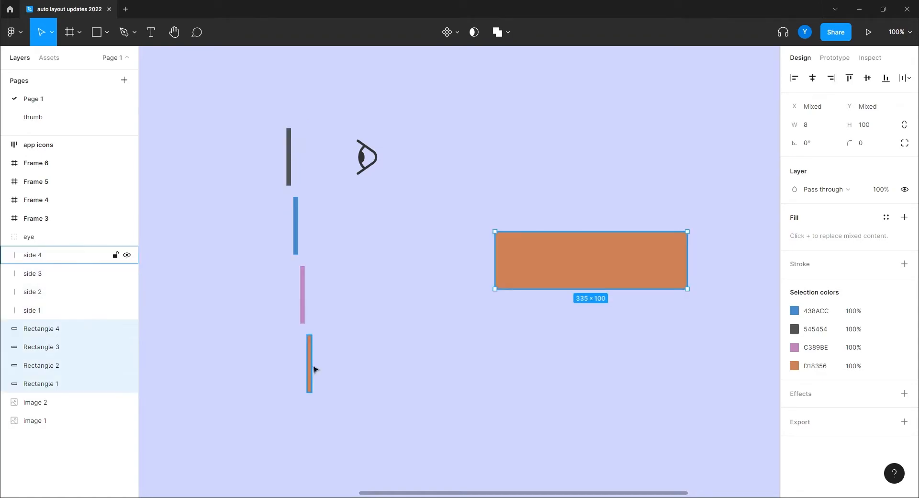
click(405, 256)
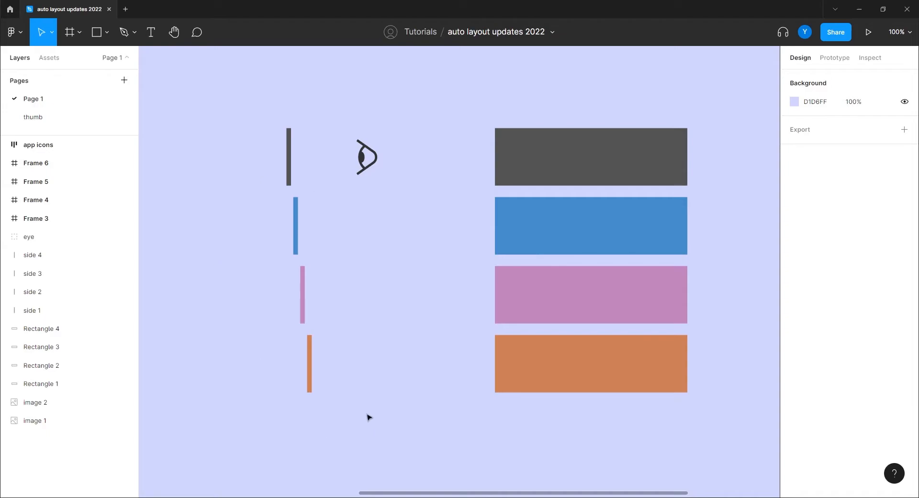
scroll(420, 376, right, 5)
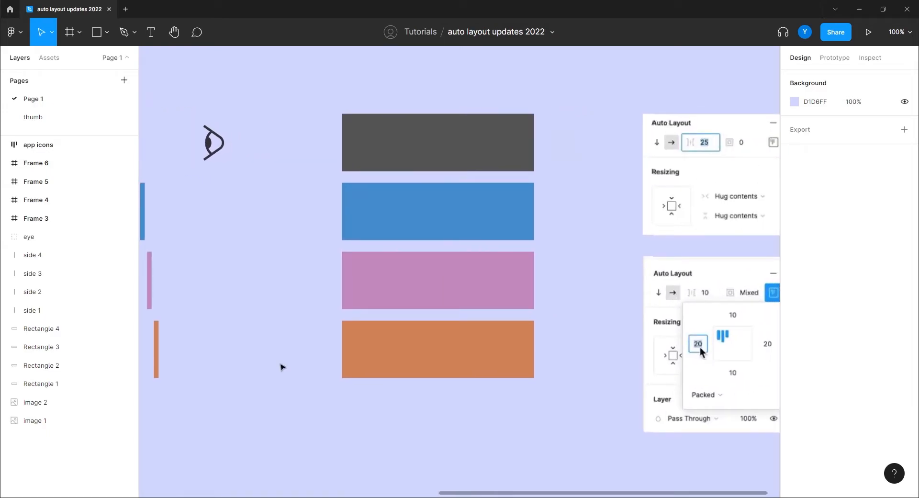
- Select the four coloured rectangles and wrap them in an auto layout frame
drag(565, 100, 273, 426)
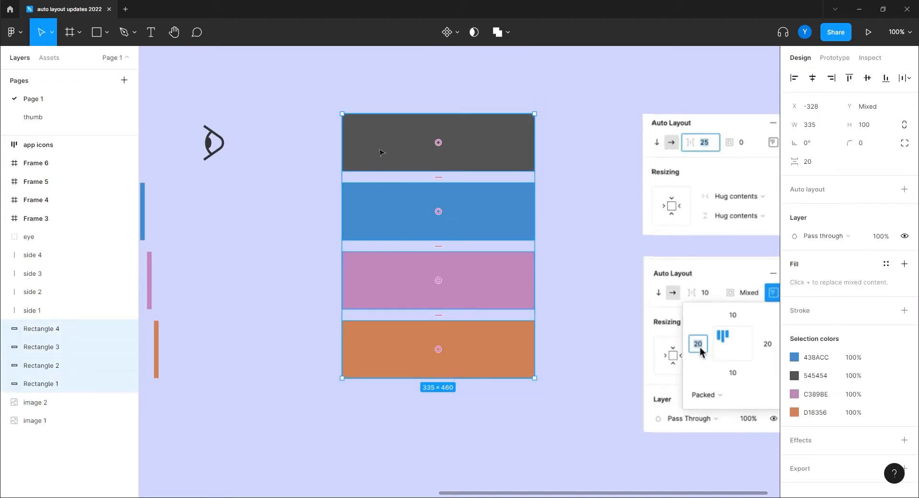
right_click(380, 153)
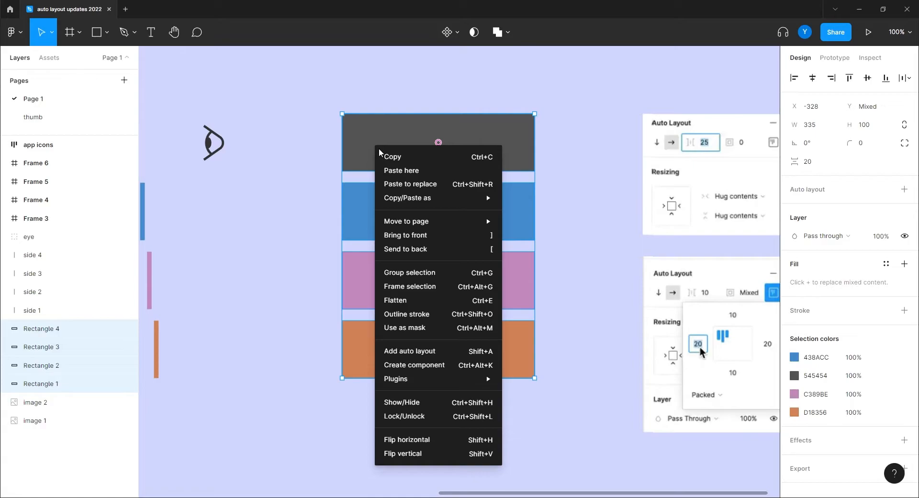
click(414, 351)
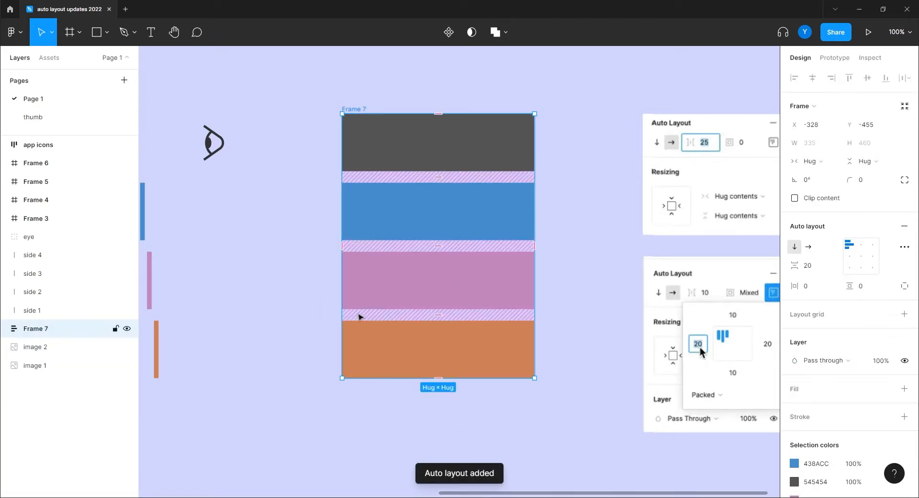
- Compare the old auto layout reference screenshot with the rectangle frame's current auto layout settings, including its individual padding values
drag(571, 262, 439, 259)
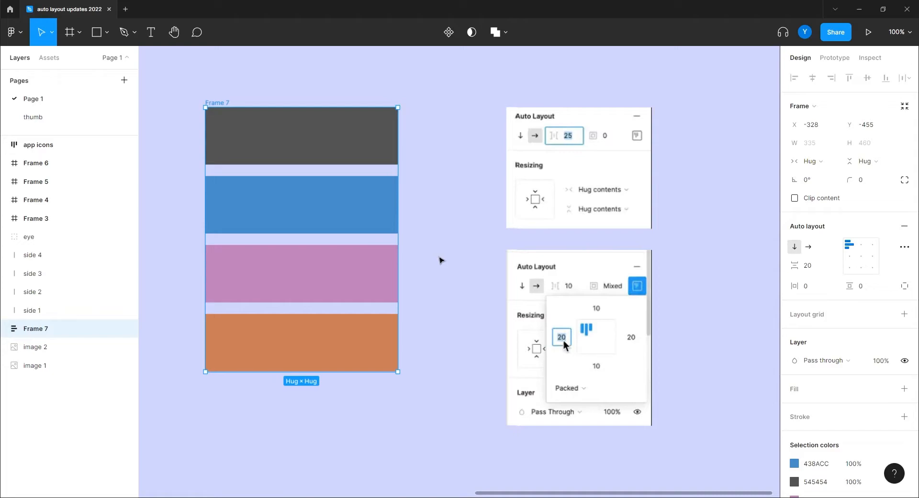
click(440, 259)
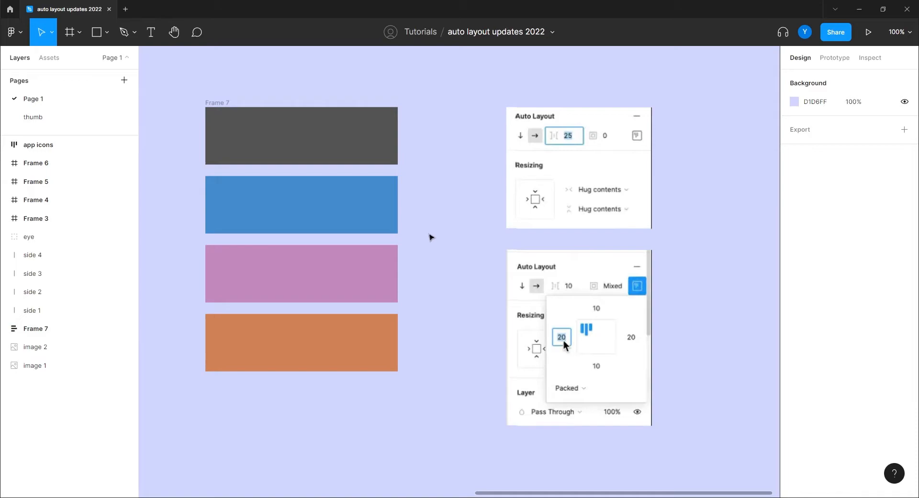
click(550, 192)
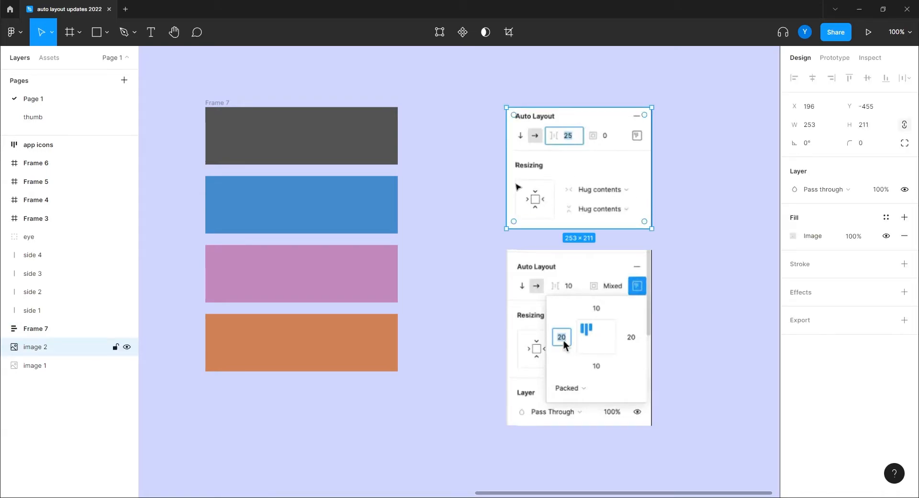
click(225, 104)
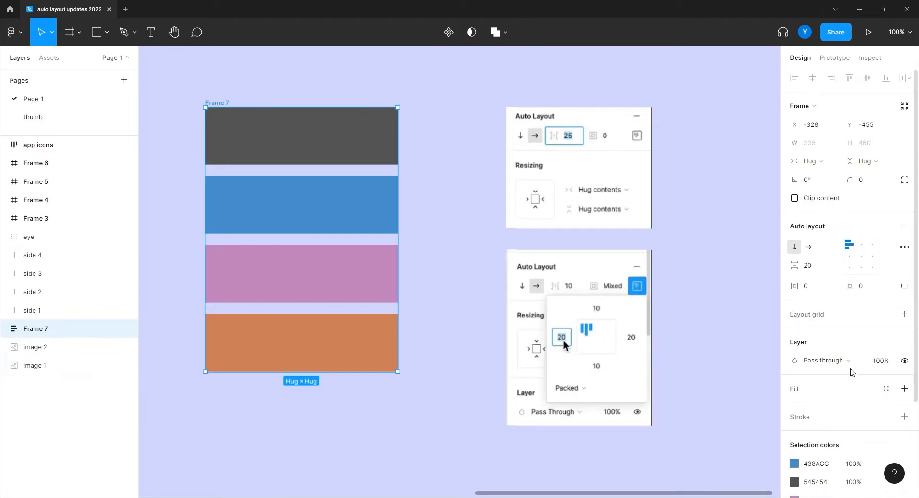
click(904, 286)
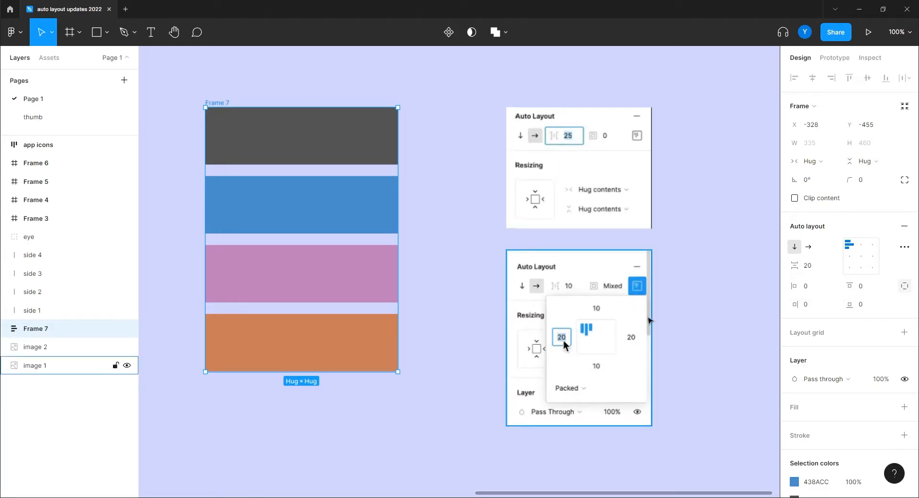
- Move both auto layout reference screenshots horizontally away from the rectangle frame, to X 879
drag(661, 92, 494, 456)
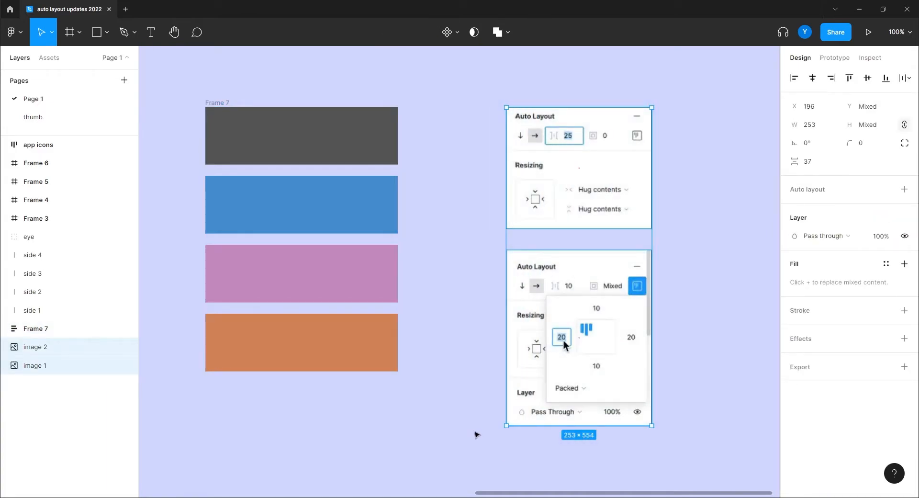
drag(525, 401, 781, 406)
drag(343, 342, 620, 364)
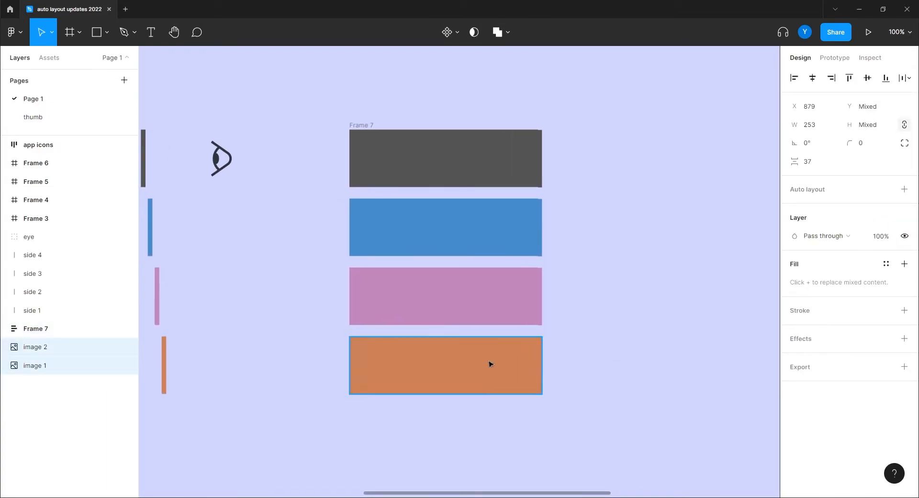
click(248, 318)
drag(242, 306, 391, 310)
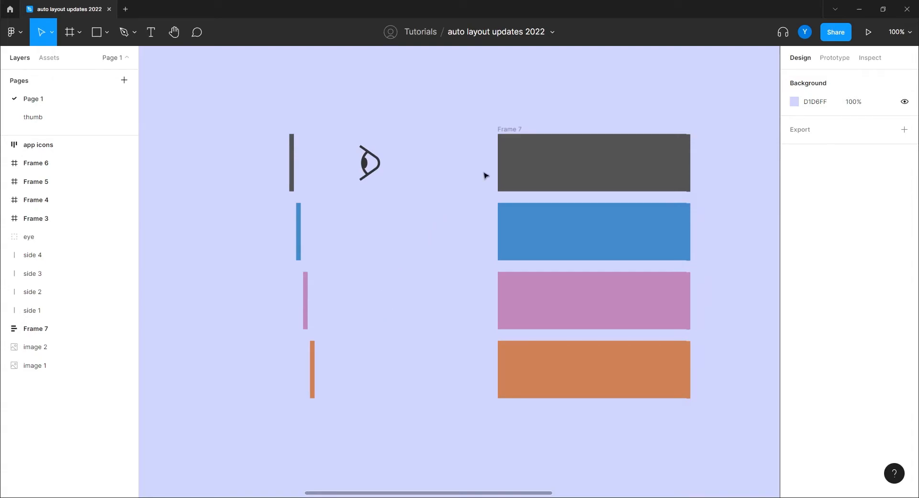
- Expand the rectangle frame's layers and compare their order with the four side bars beside the eye
click(510, 130)
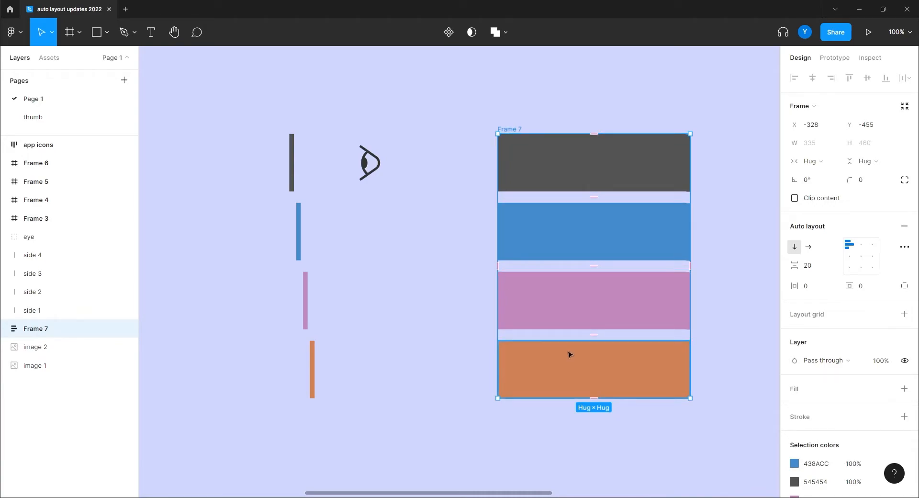
click(6, 329)
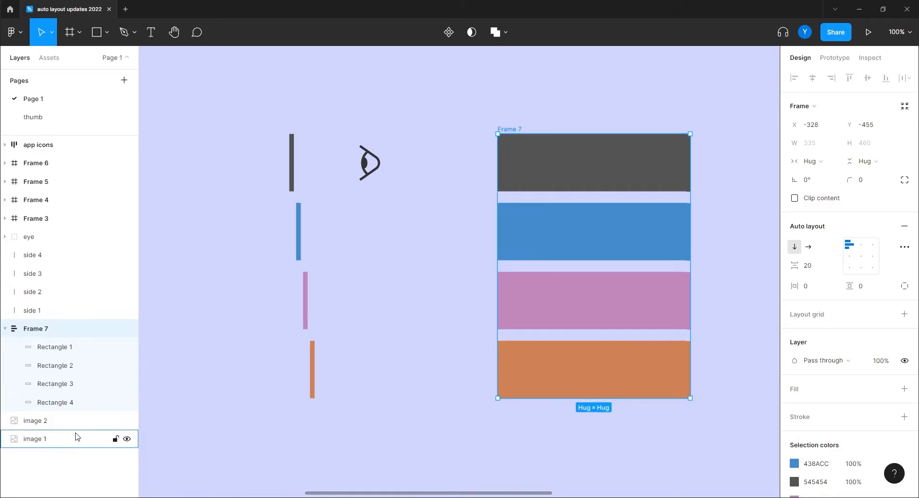
drag(316, 114, 268, 439)
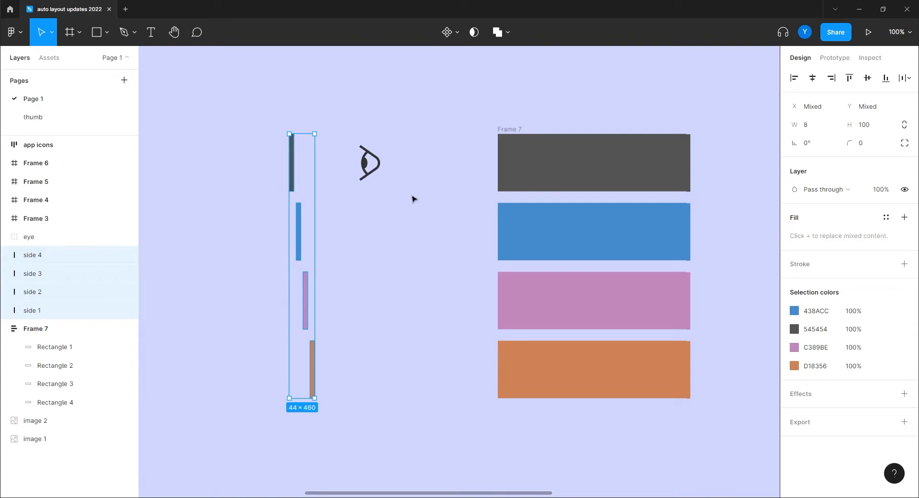
click(511, 131)
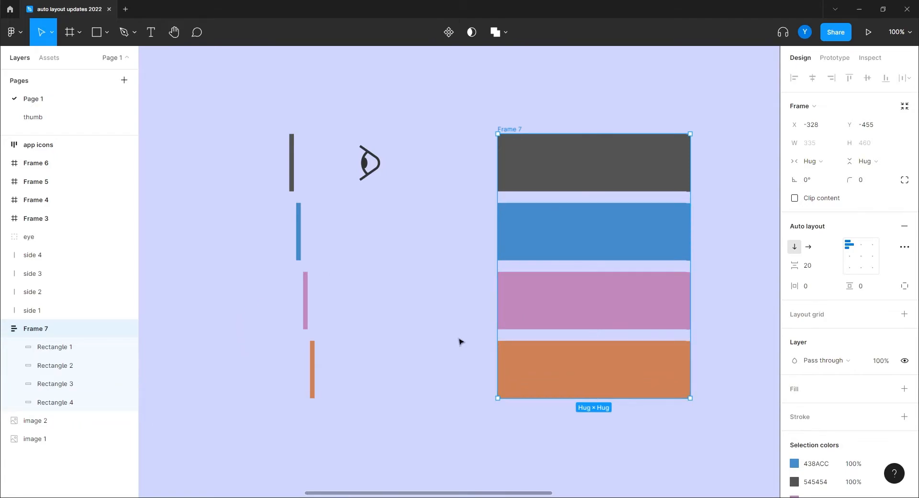
scroll(486, 320, right, 5)
scroll(486, 320, down, 1)
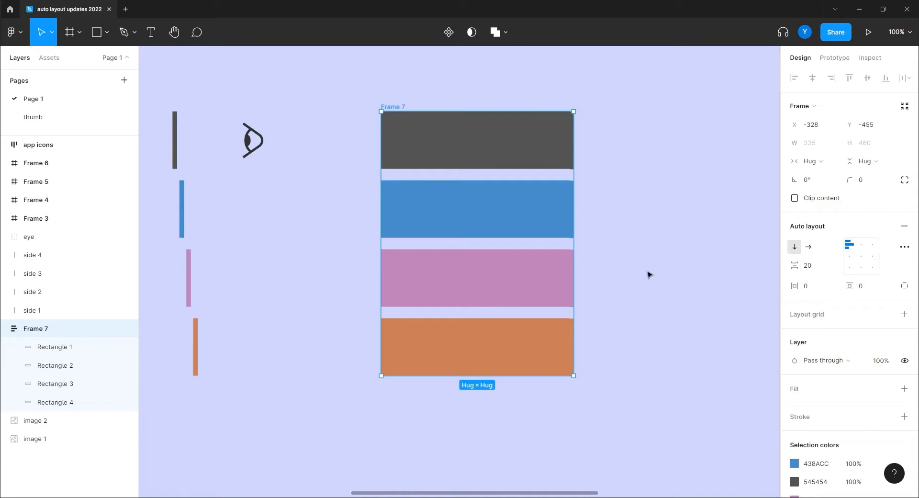
drag(635, 271, 670, 276)
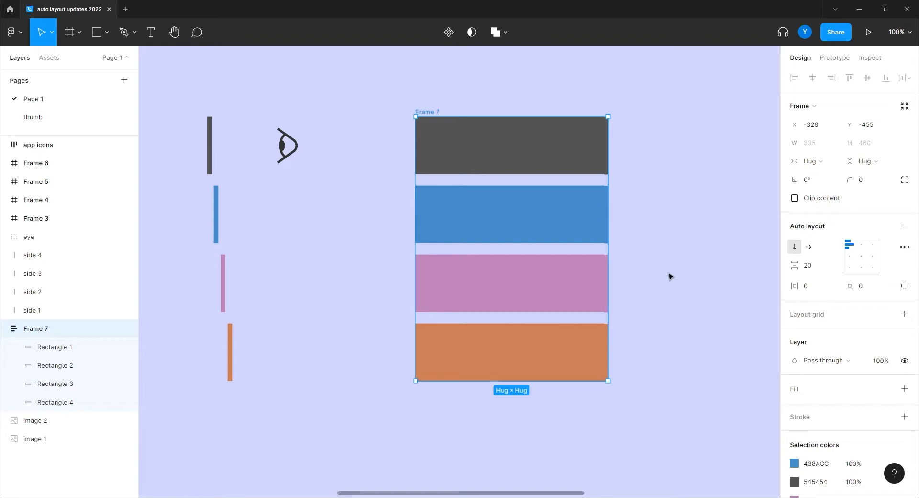
- Select the four face frames and move them beneath the rectangle stack, lined up with its left edge at Y 117
drag(707, 281, 340, 255)
drag(581, 285, 325, 226)
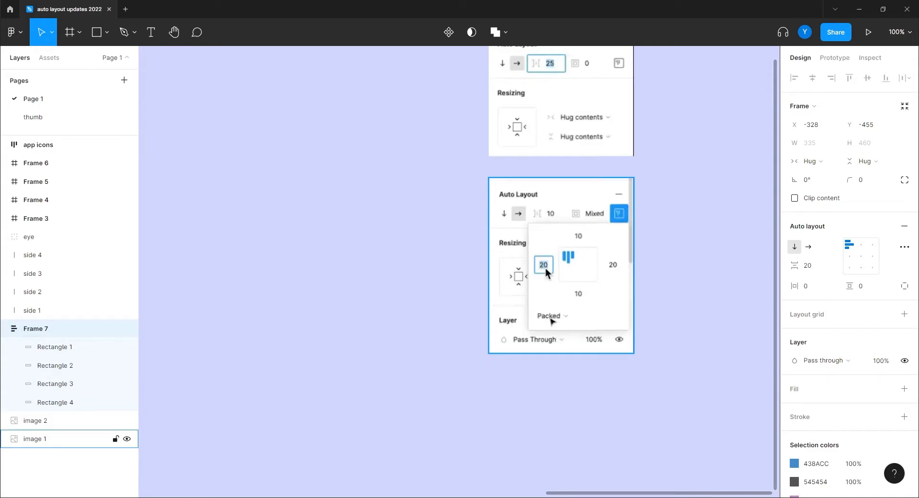
drag(209, 285, 595, 227)
drag(310, 266, 496, 298)
click(337, 281)
drag(334, 212, 453, 291)
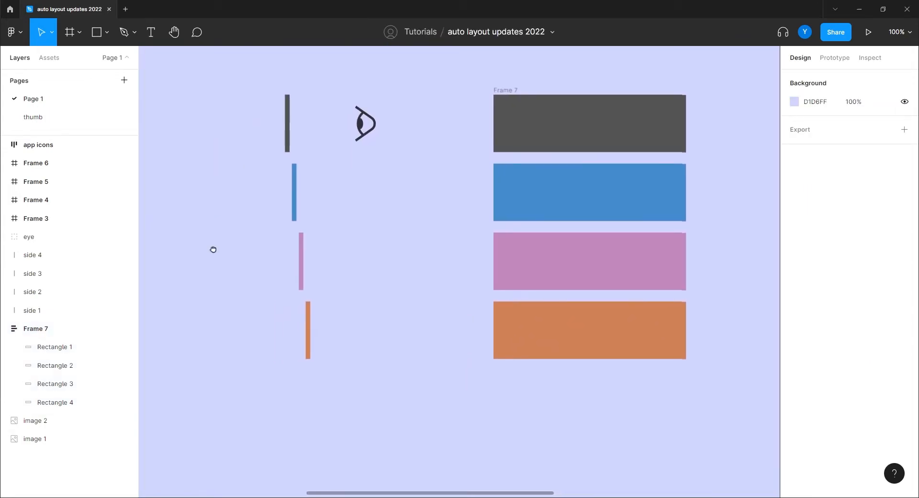
drag(214, 252, 518, 259)
drag(278, 297, 519, 295)
drag(510, 155, 188, 281)
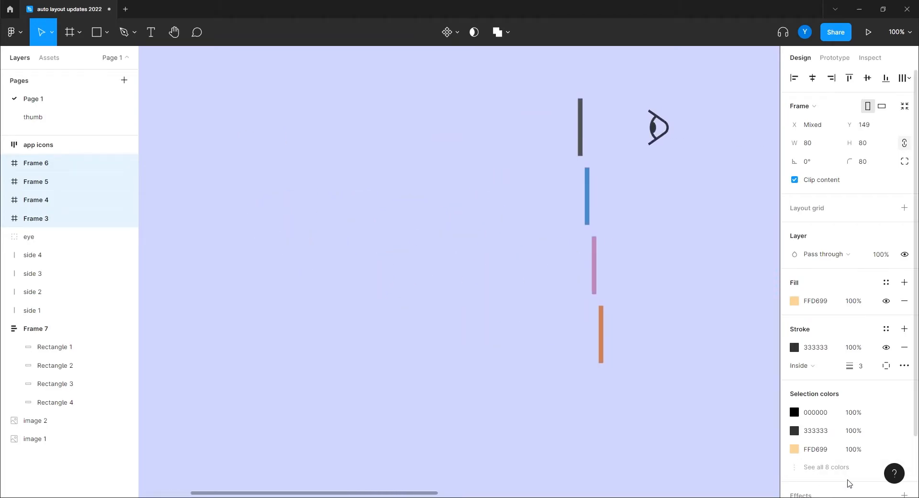
drag(849, 483, 419, 302)
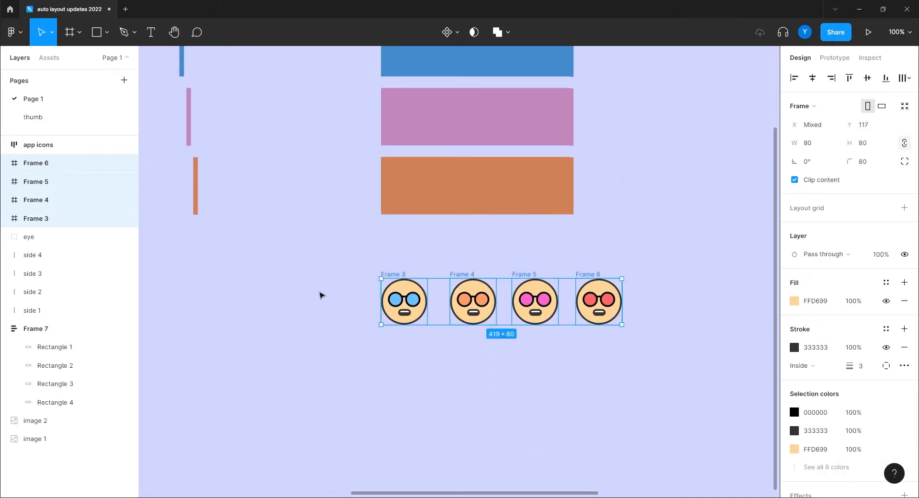
- Wrap the four face frames in auto layout and set its spacing mode to Space between
key(shift+a)
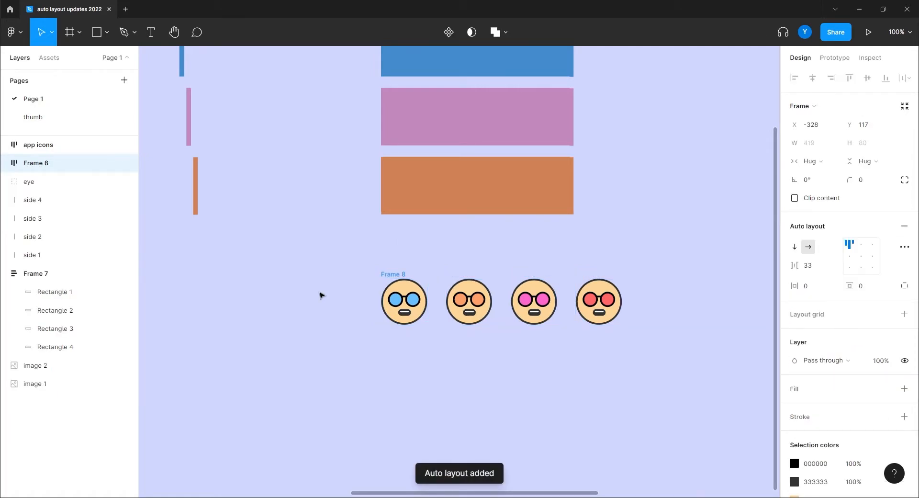
click(903, 247)
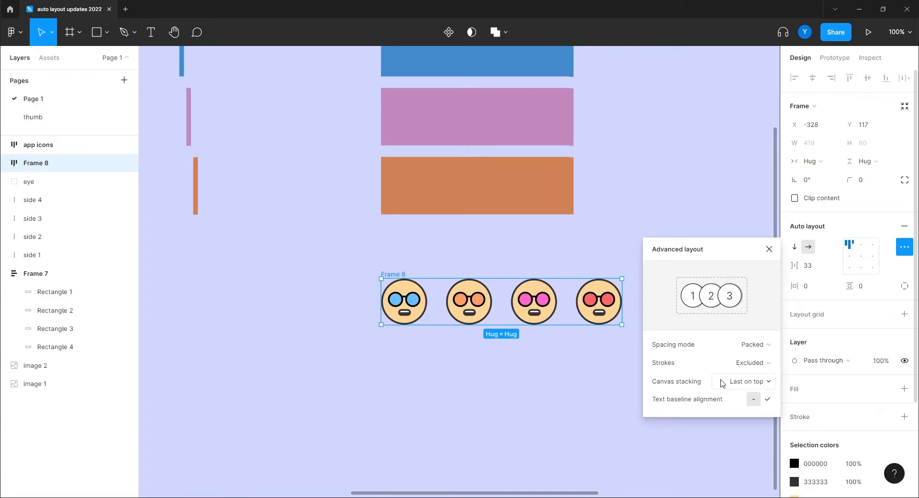
click(749, 348)
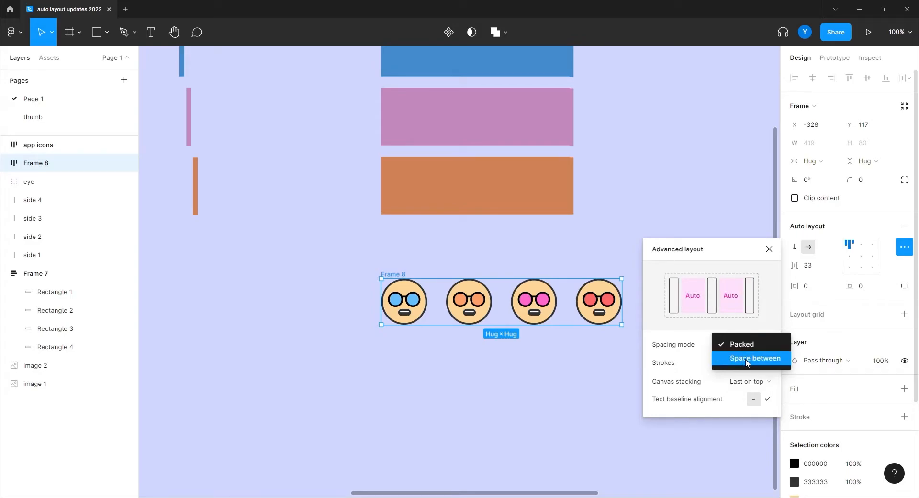
click(747, 358)
- Narrow the face row to a width of 251 so the faces overlap, and move it below the side bars
drag(733, 257, 805, 195)
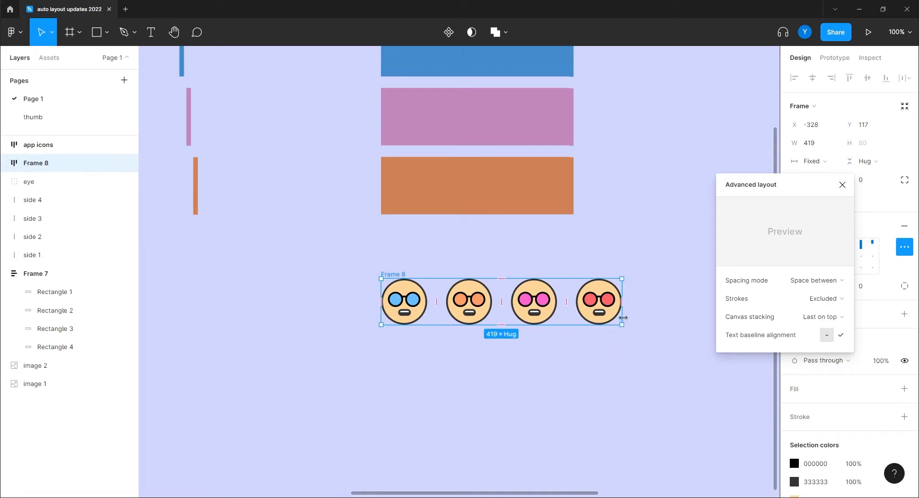
drag(622, 317, 525, 318)
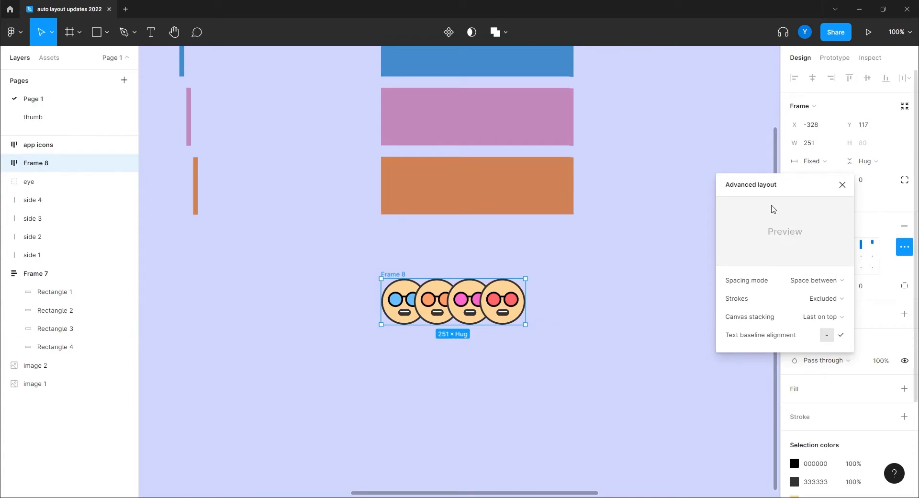
click(576, 274)
drag(399, 275, 179, 296)
scroll(365, 244, up, 6)
scroll(365, 244, left, 5)
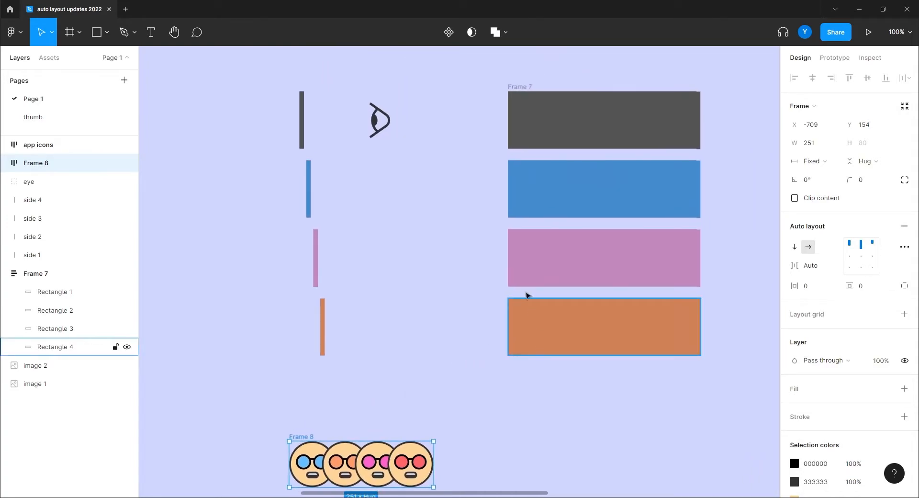
- Examine the rectangle frame's advanced layout options for spacing mode, strokes and canvas stacking
click(519, 87)
click(905, 248)
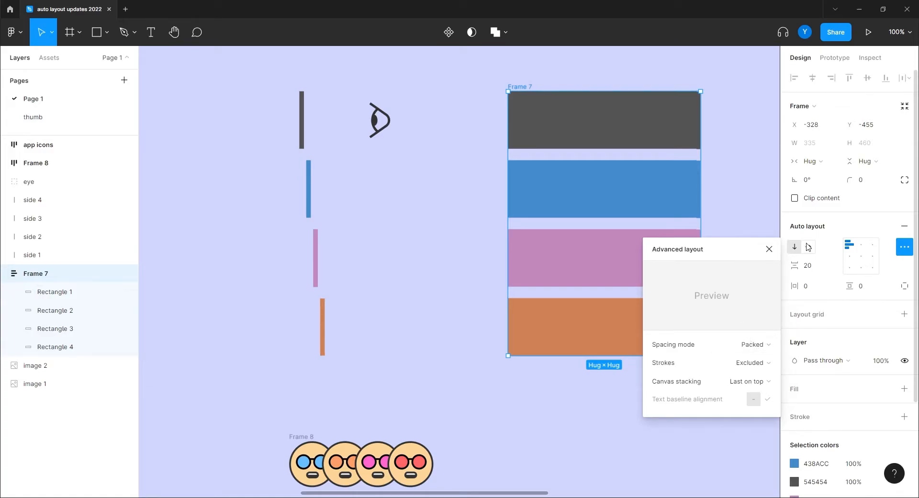
click(848, 223)
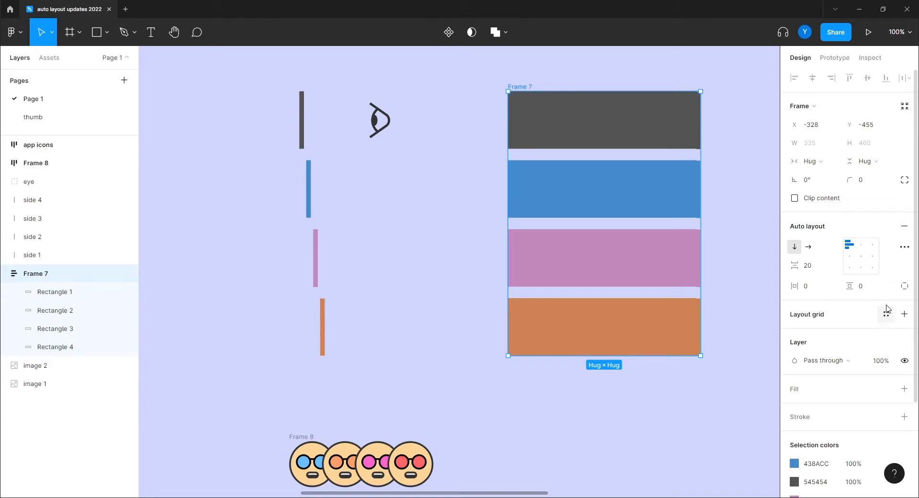
mouse_move(606, 153)
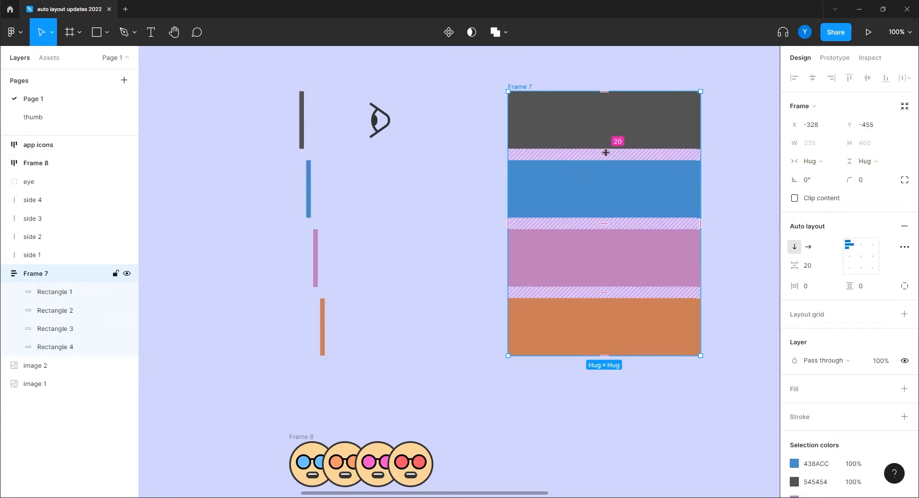
click(903, 247)
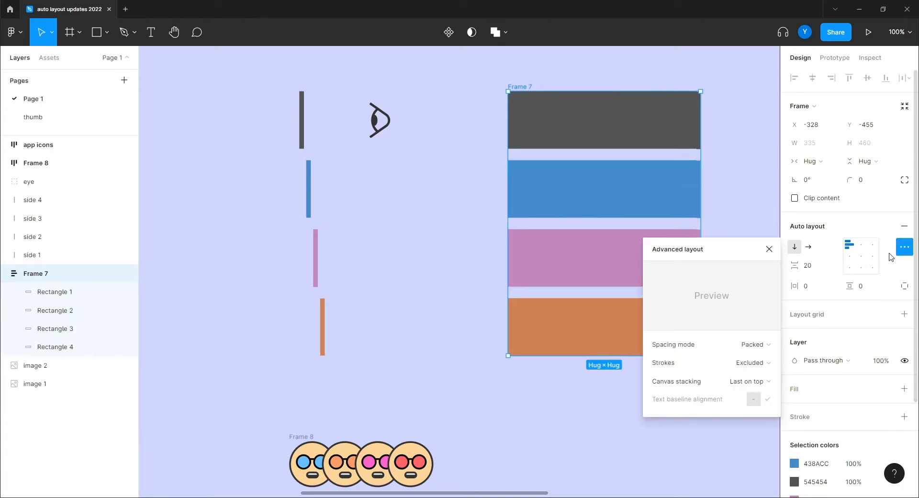
click(732, 184)
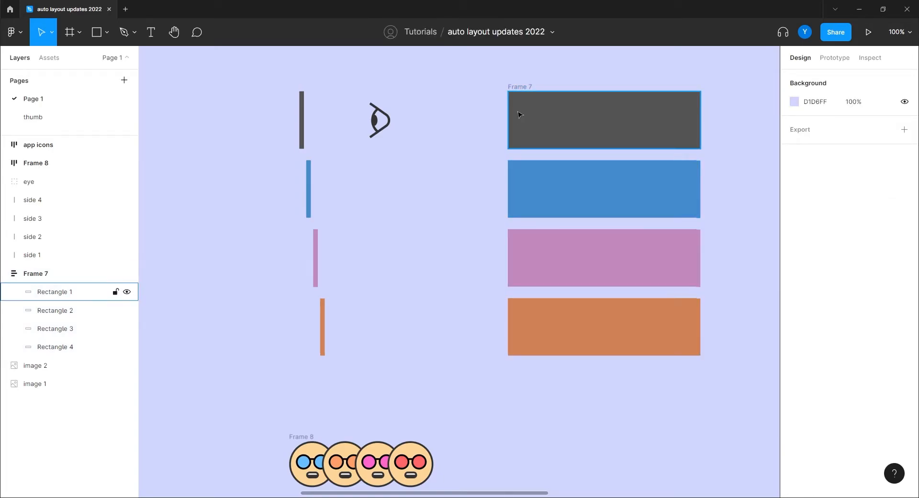
- Set the rectangle stack's spacing to -36 so the rectangles overlap, and move the face row directly beneath the stack
click(524, 88)
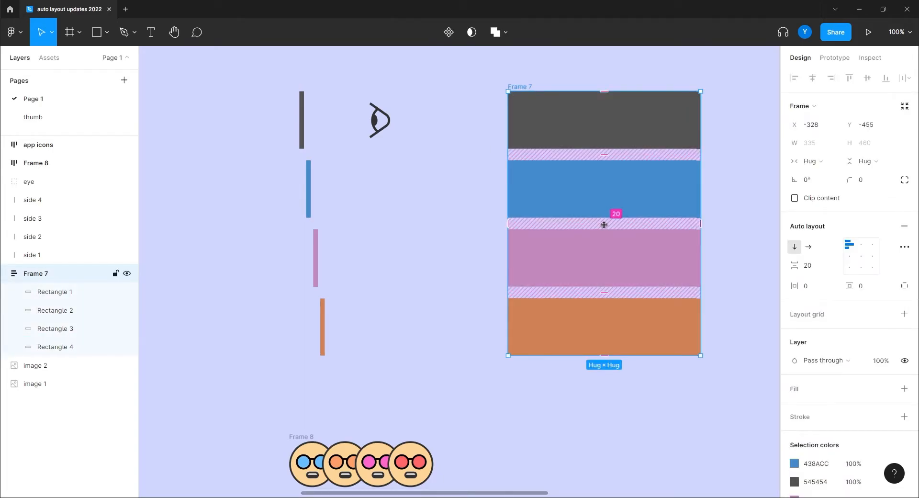
drag(604, 224, 602, 175)
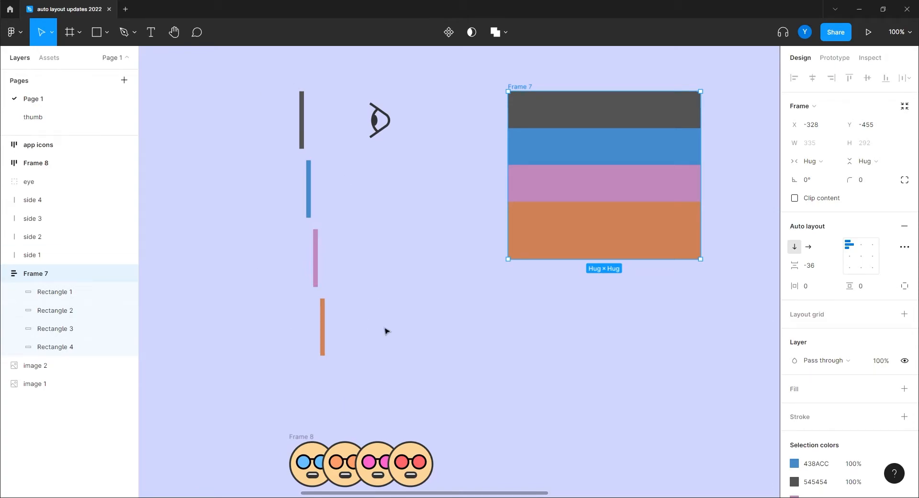
drag(291, 442, 511, 300)
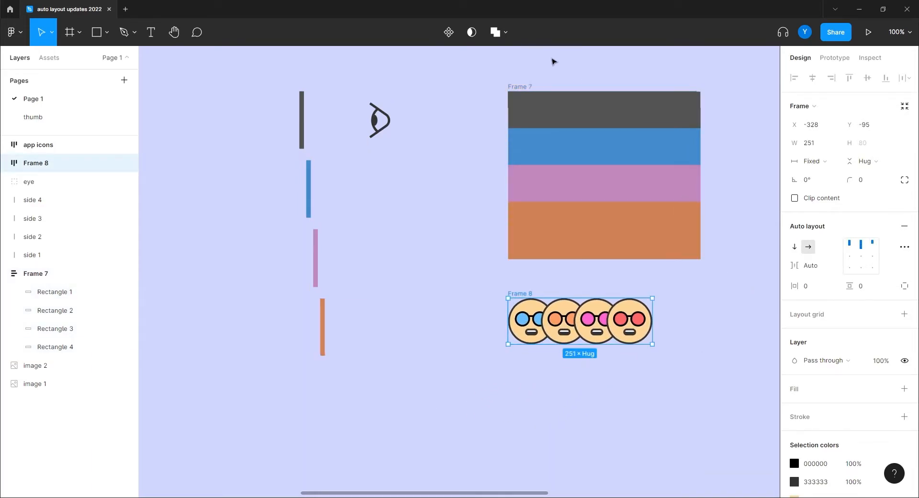
- Examine the rectangle stack's canvas stacking option and compare the orange rectangle and last face with their layer order
click(517, 87)
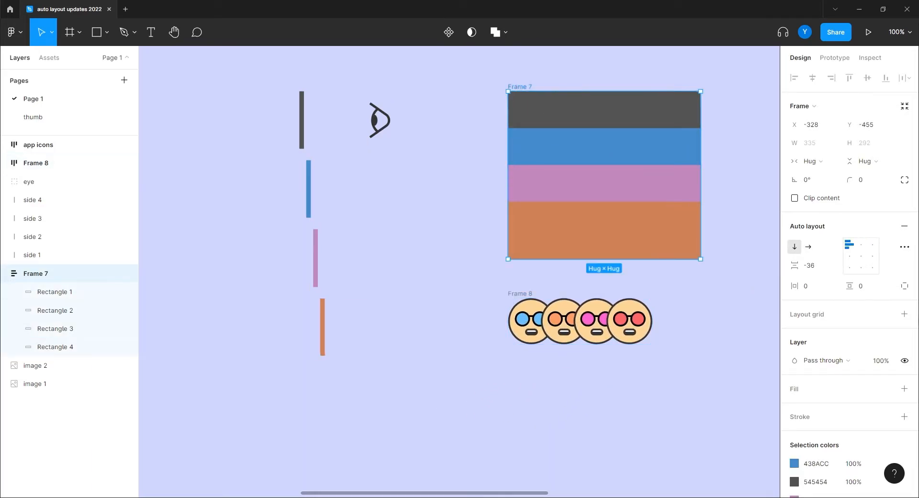
click(904, 246)
drag(737, 252, 223, 115)
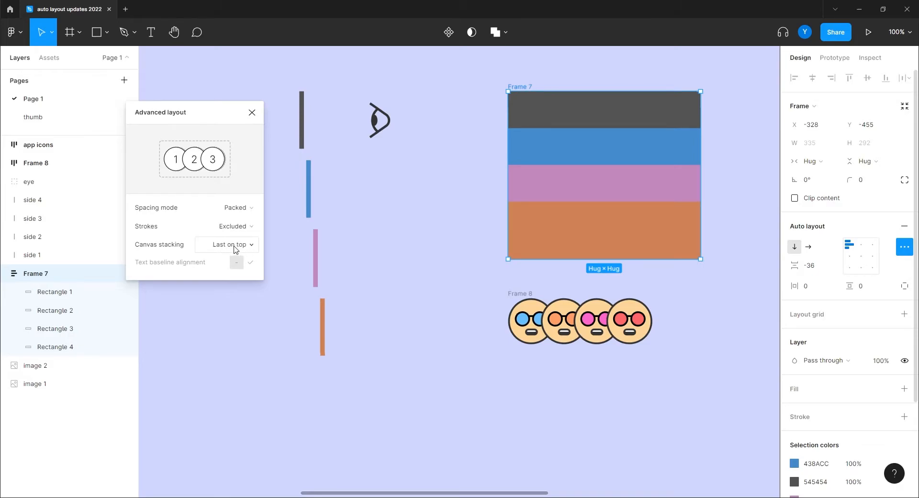
click(556, 235)
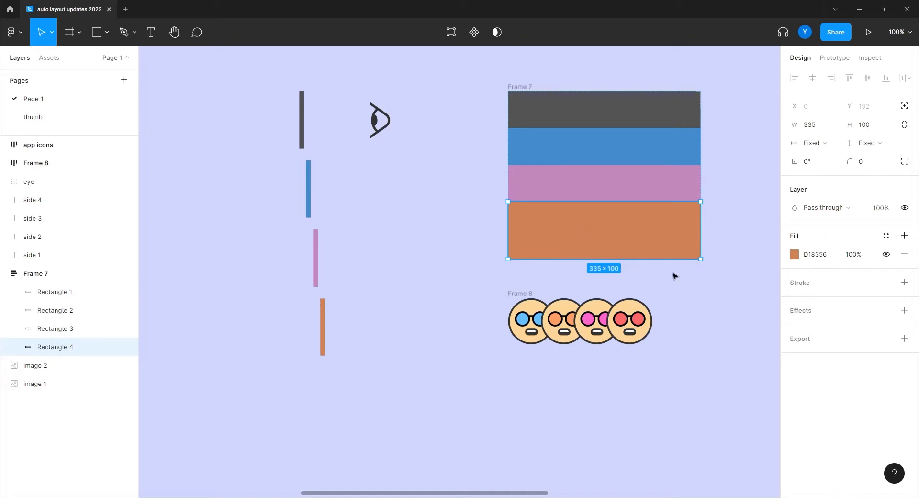
click(627, 321)
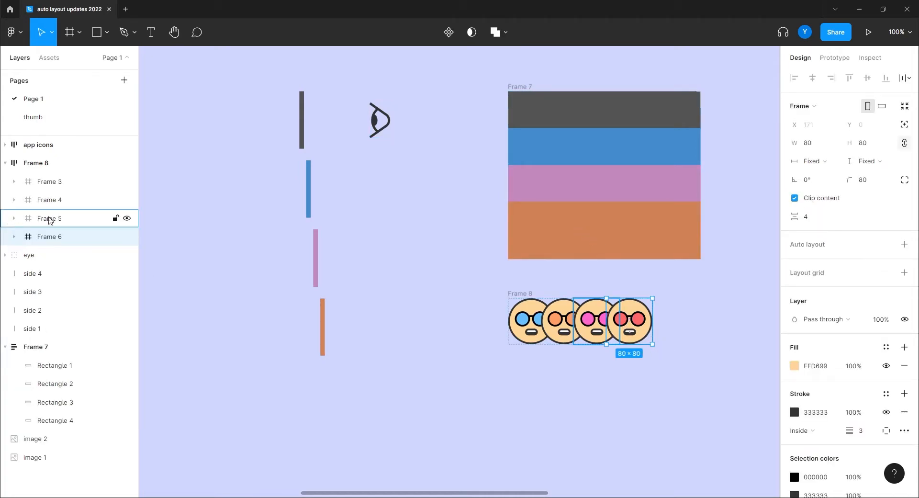
click(696, 309)
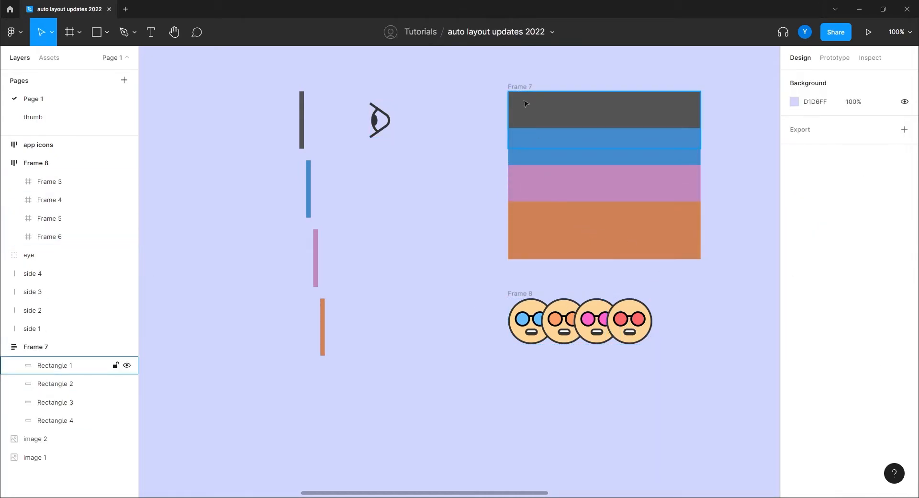
- Set the rectangle stack's canvas stacking to First on top in its advanced layout options
click(522, 87)
click(904, 247)
drag(698, 239, 266, 193)
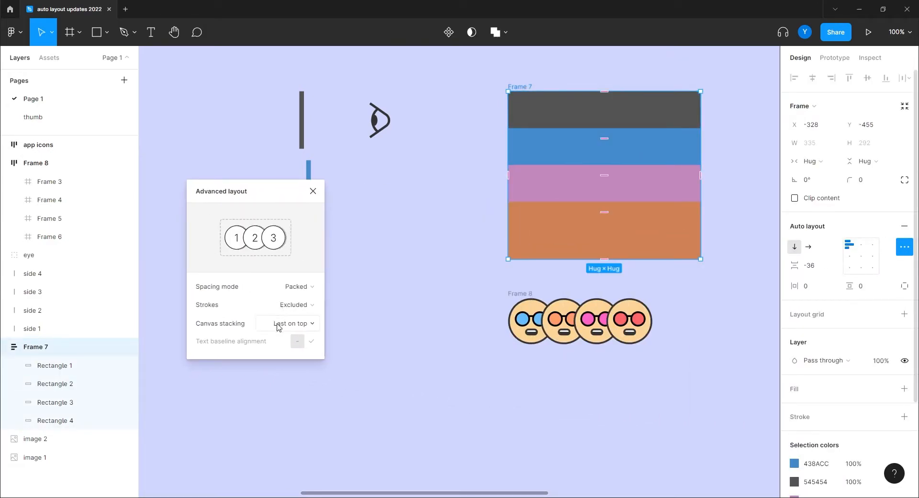
click(278, 323)
click(283, 311)
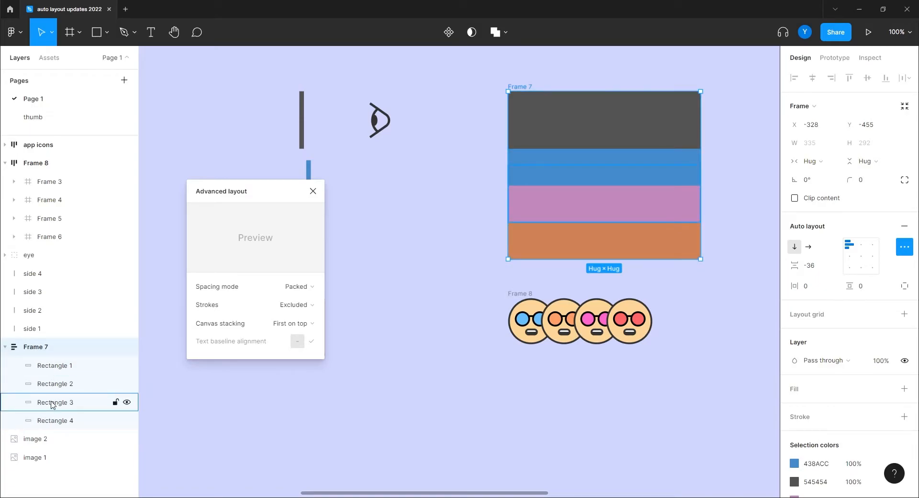
- Switch the rectangle stack's canvas stacking back to Last on top
mouse_move(285, 324)
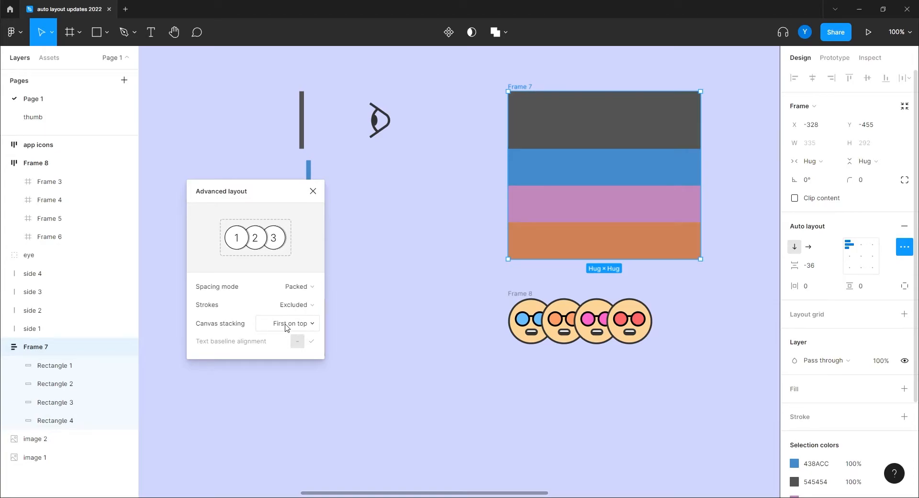
click(286, 323)
click(278, 339)
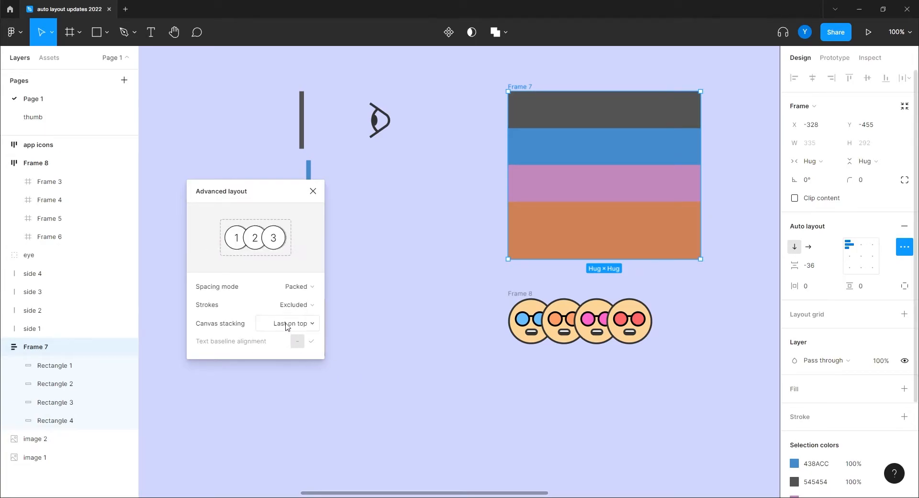
- Set the face row's canvas stacking to First on top in its advanced layout options
click(36, 163)
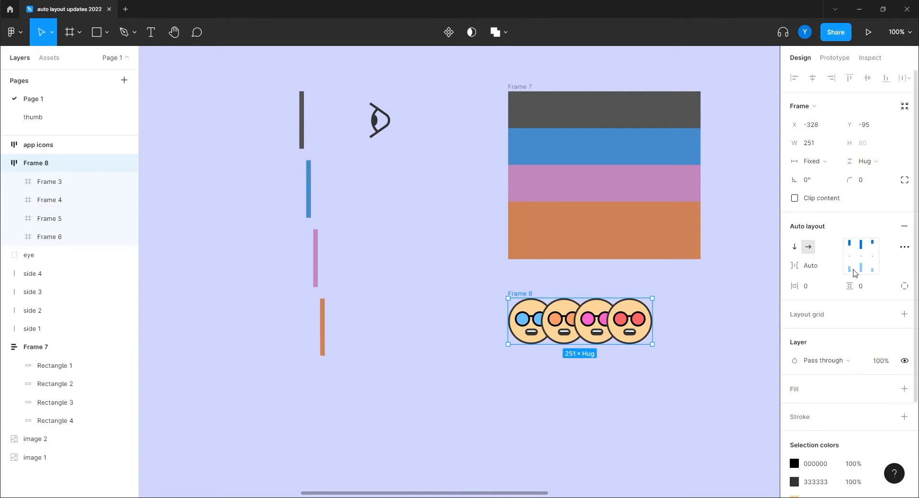
click(902, 248)
drag(741, 252, 297, 186)
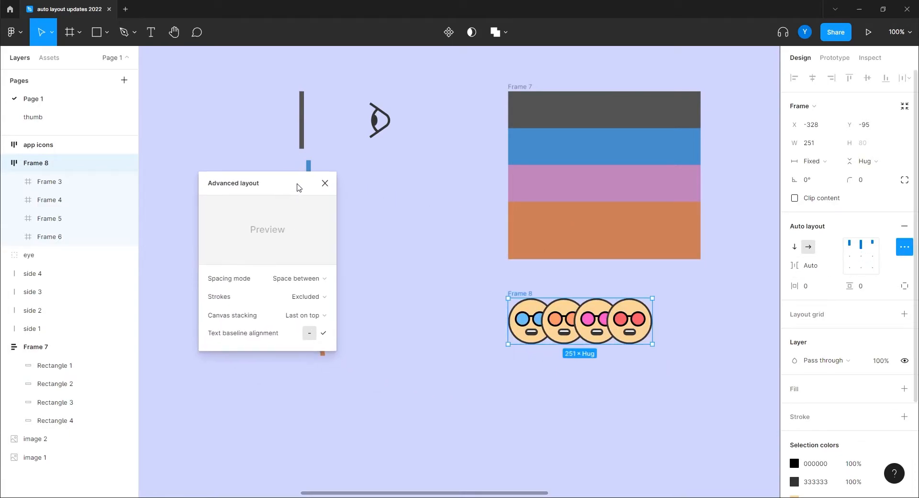
click(286, 315)
click(293, 301)
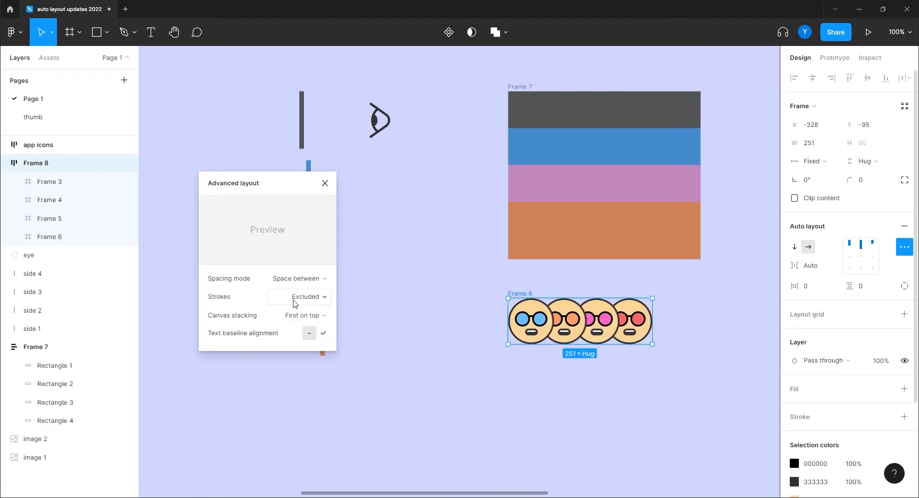
- Switch the face row's canvas stacking back to Last on top and move the options dialog off the canvas artwork
click(306, 315)
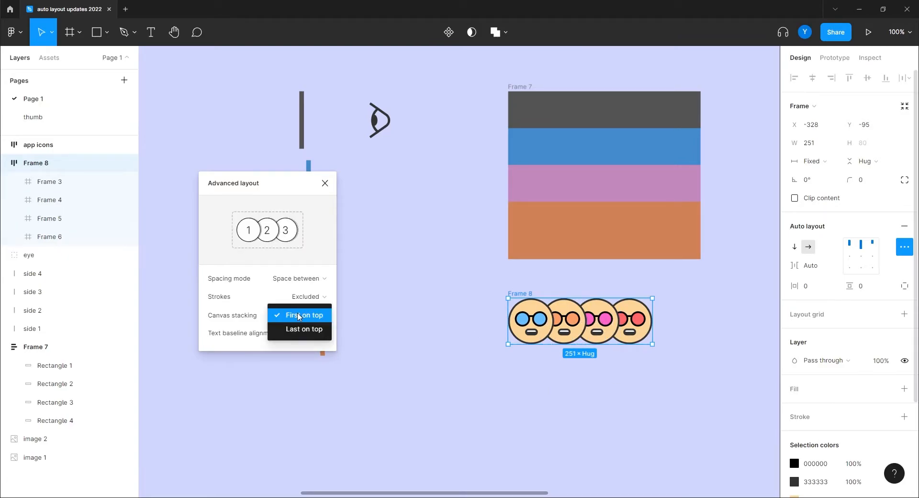
click(301, 330)
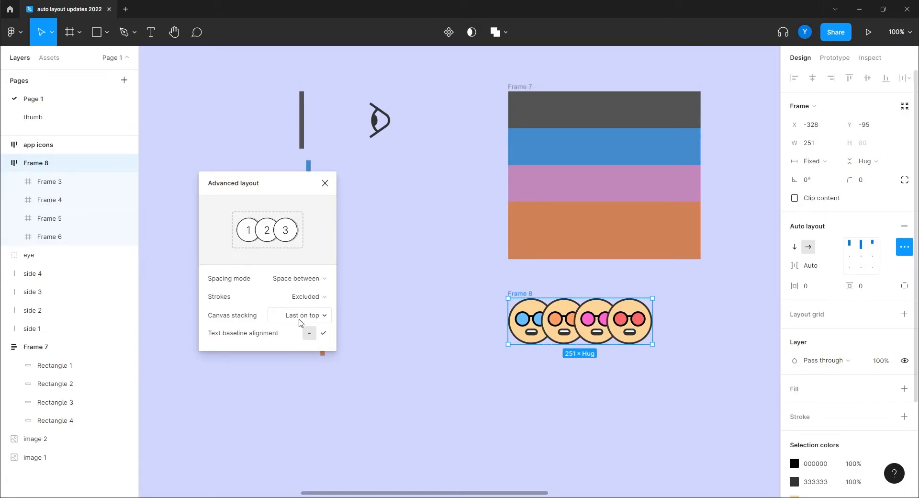
drag(271, 184, 839, 136)
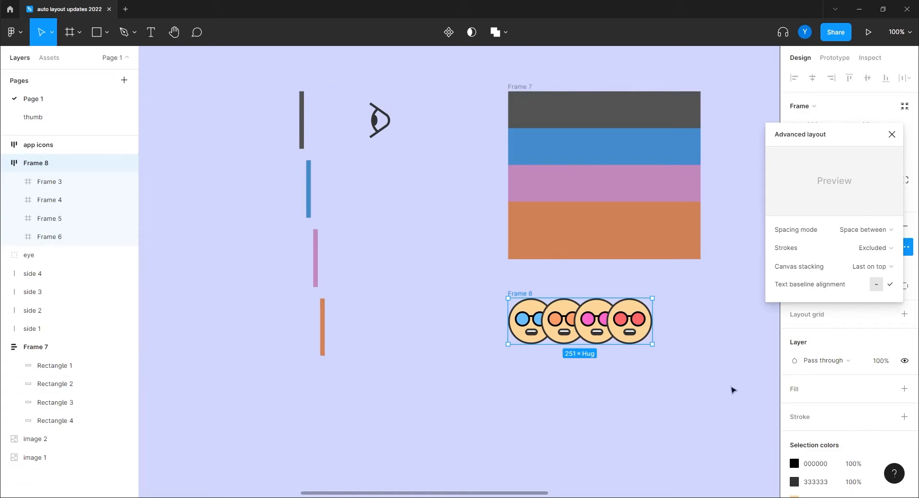
- Change the rectangle stack's canvas stacking to First on top
click(520, 86)
click(904, 246)
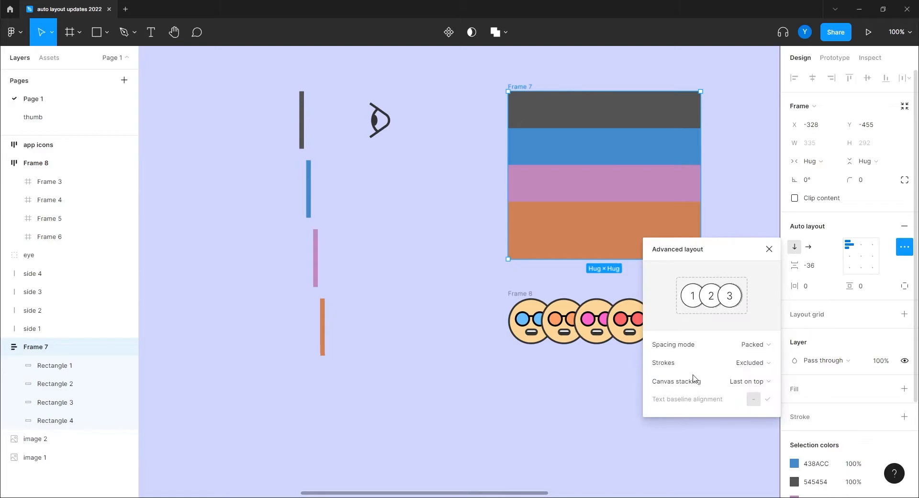
click(826, 259)
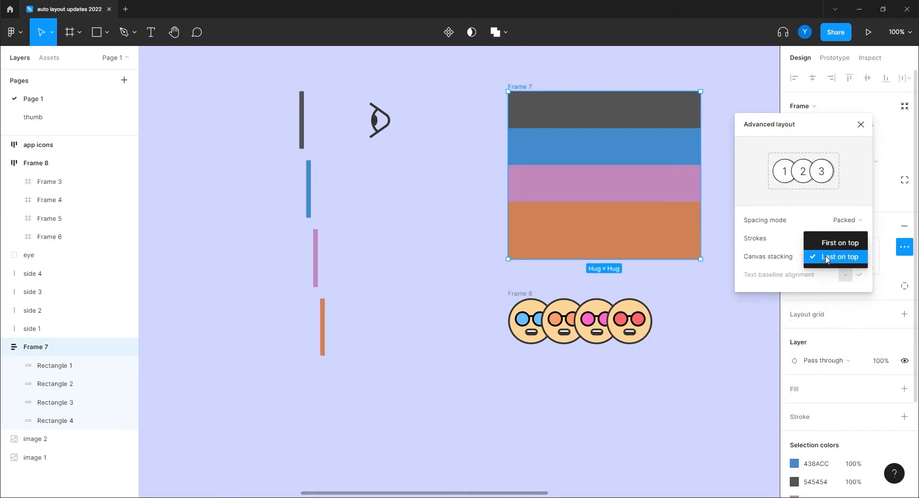
click(839, 243)
- Flip the four coloured side bars horizontally as a selection so their stagger order is mirrored
drag(343, 84, 228, 405)
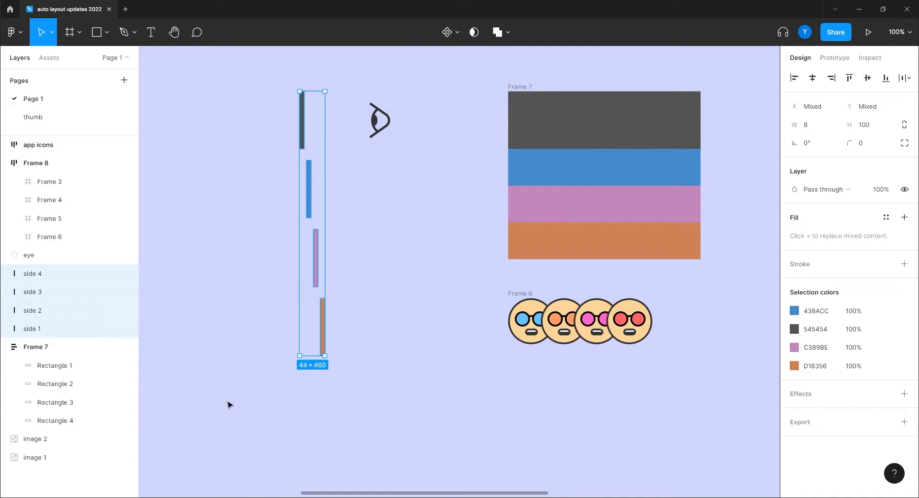
key(shift+h)
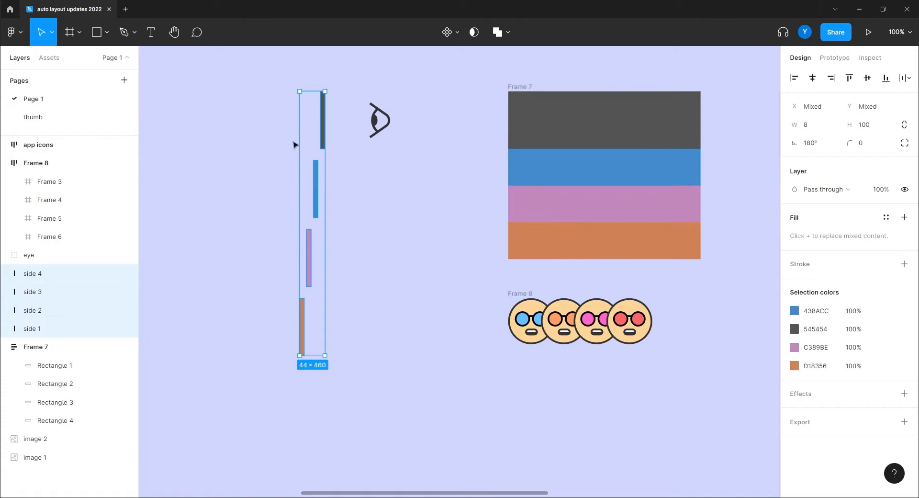
- Align the four side bars on their vertical centres and move the eye beside the dark grey bar
click(865, 79)
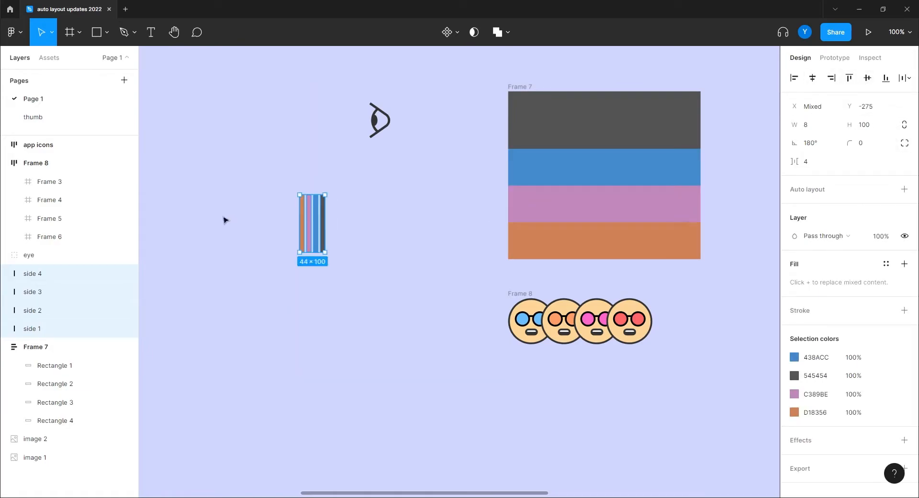
drag(372, 136, 351, 240)
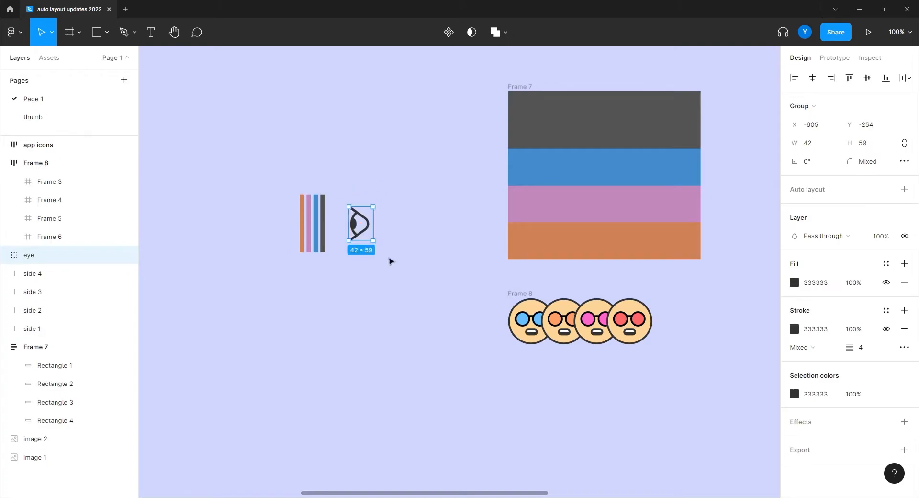
click(382, 309)
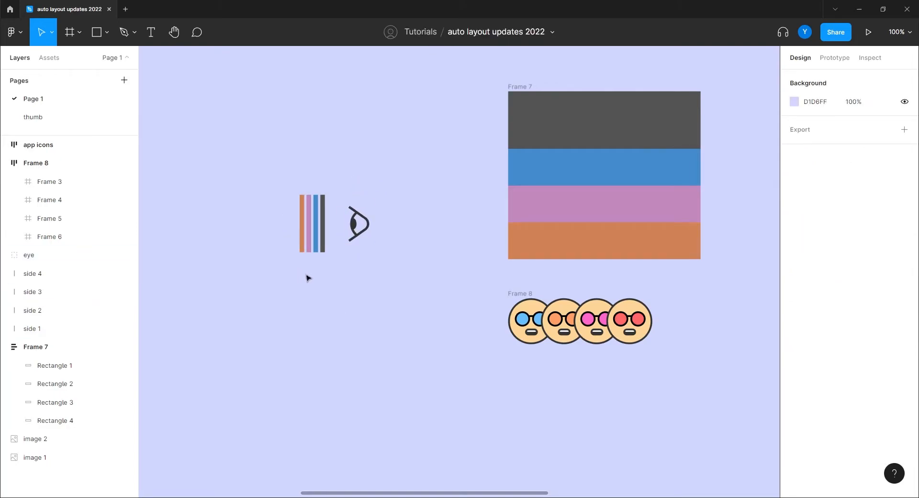
- Undo the eye move and the vertical centre alignment of the side bars, and clear the selection
key(ctrl+z)
key(ctrl+z)
key(ctrl+z)
key(ctrl+z)
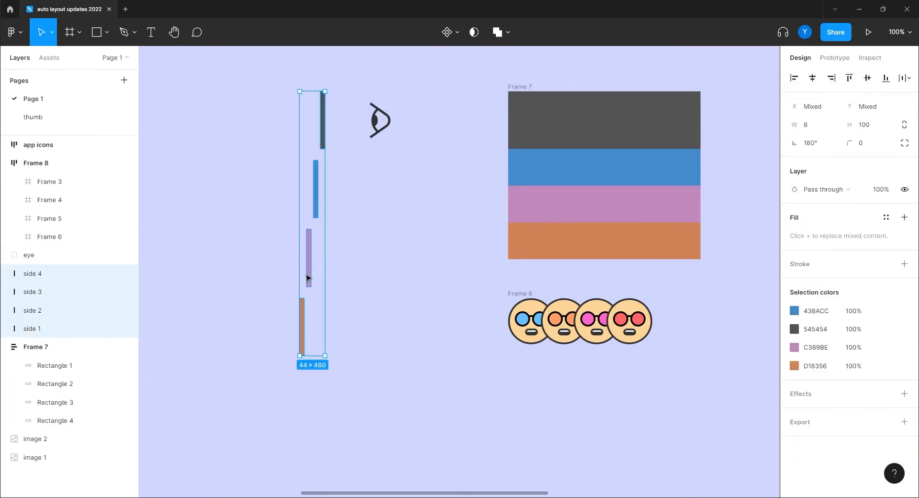
click(414, 187)
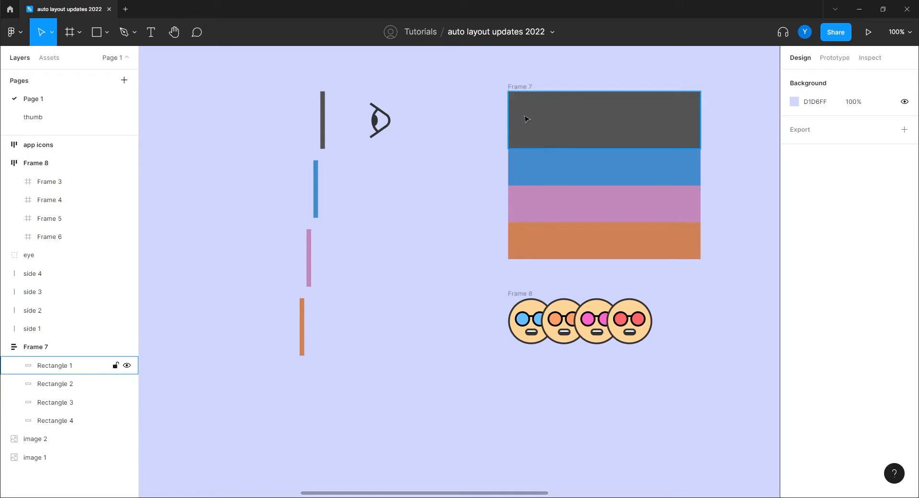
- Inspect the rectangle stack's on-canvas spacing value, individual padding options and on-canvas top padding value
click(511, 85)
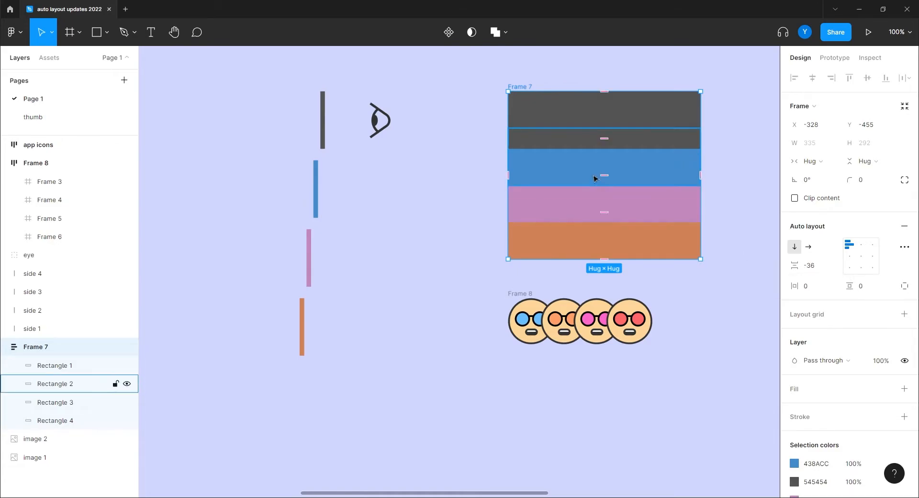
click(604, 138)
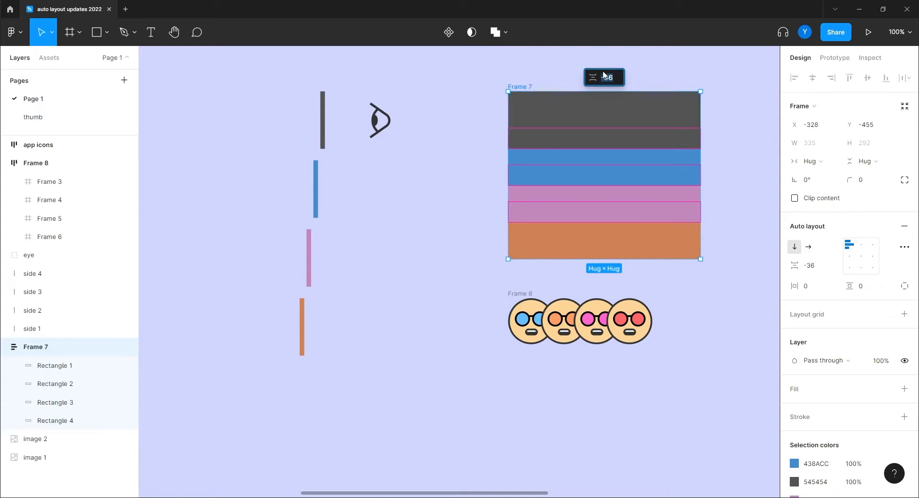
click(461, 147)
click(523, 86)
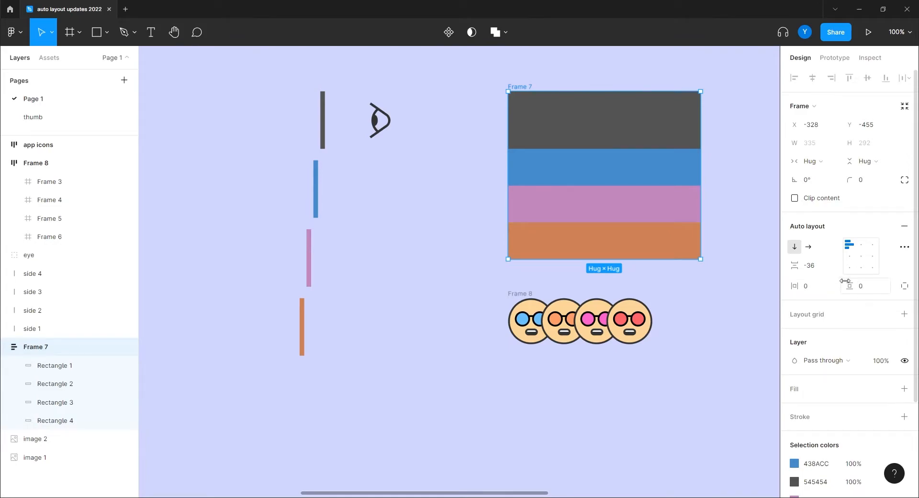
click(903, 286)
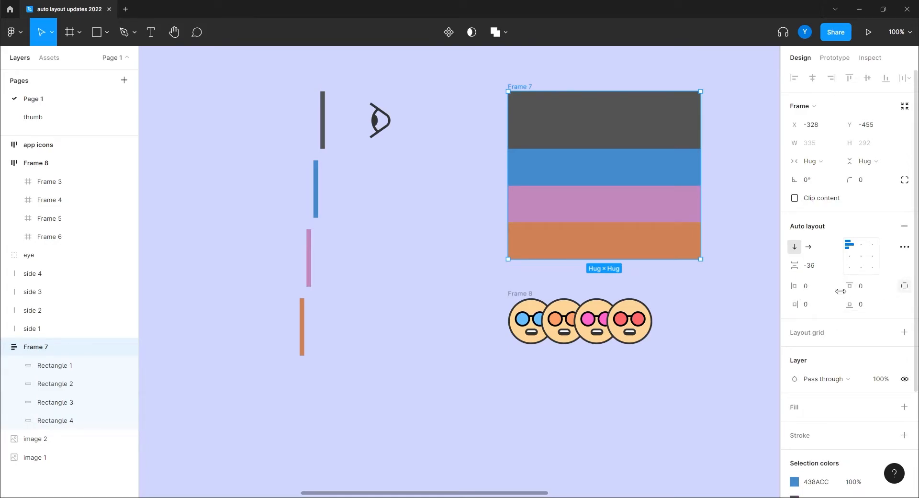
click(604, 90)
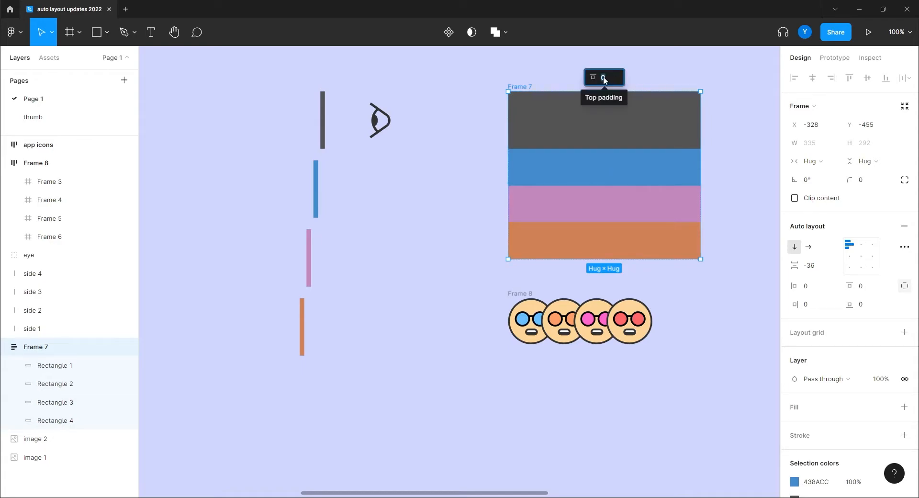
click(568, 66)
- Move the face row to the empty canvas between and below the side bars and rectangle stack, and reselect the stack
drag(516, 293, 289, 395)
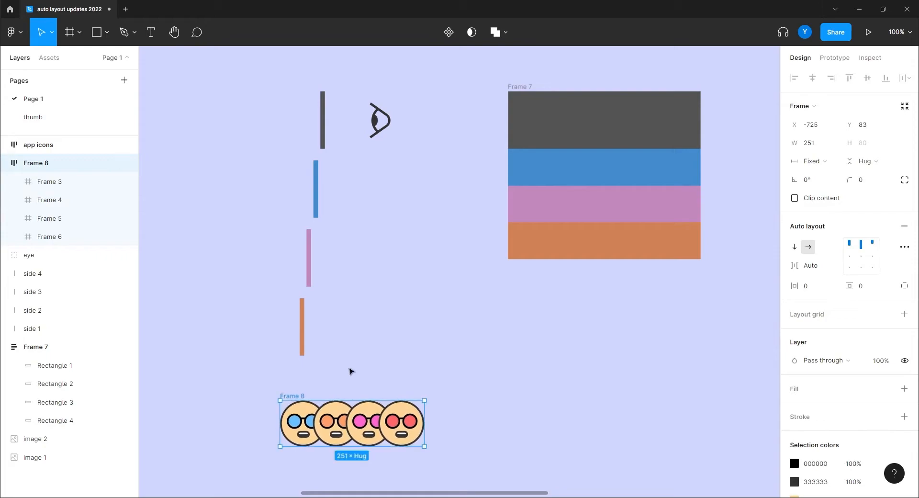
drag(460, 289, 445, 311)
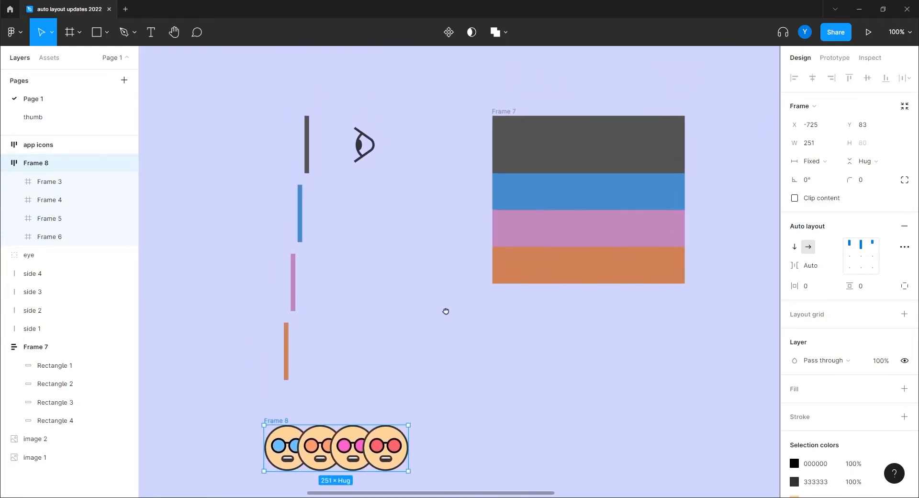
click(501, 113)
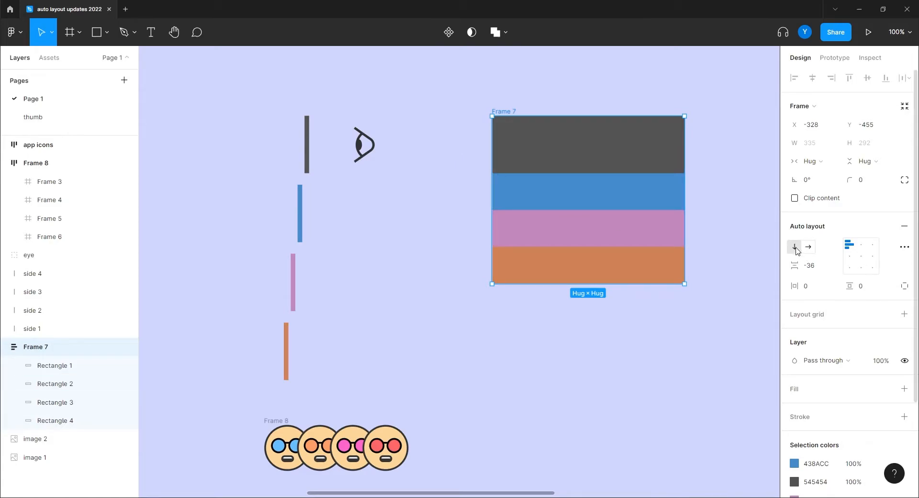
click(285, 430)
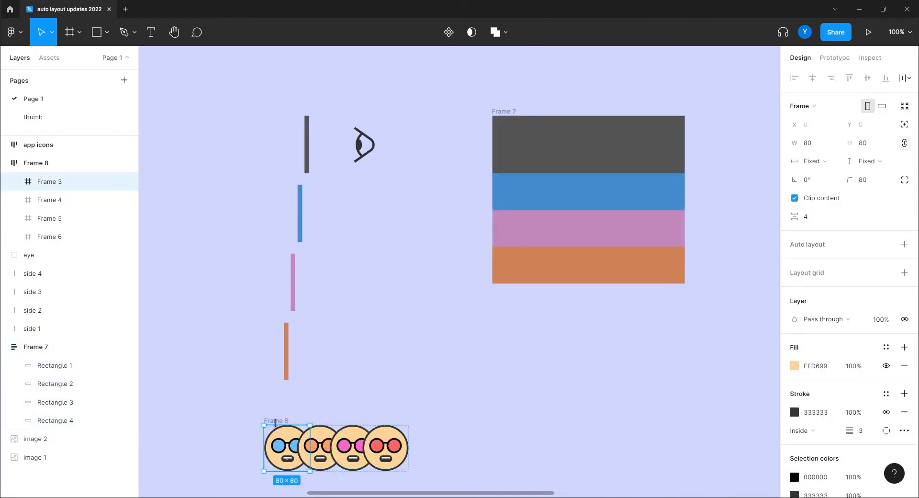
key(ctrl+z)
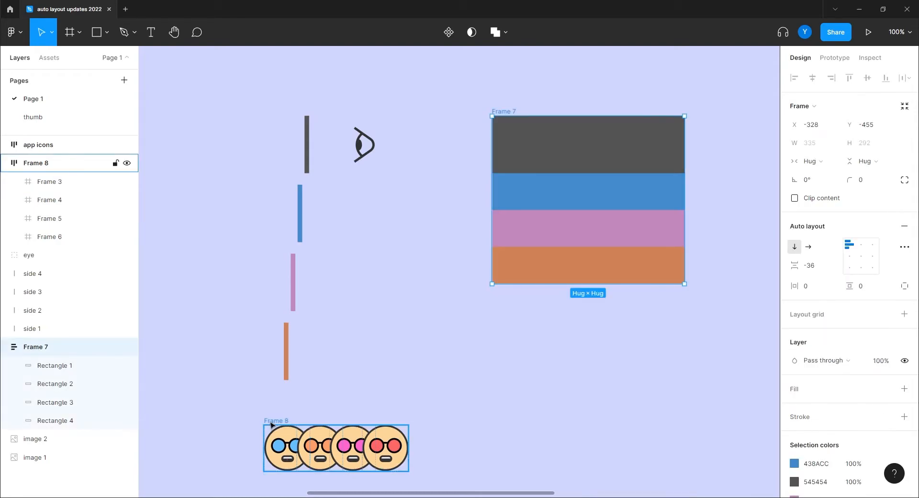
drag(270, 424, 354, 392)
click(504, 112)
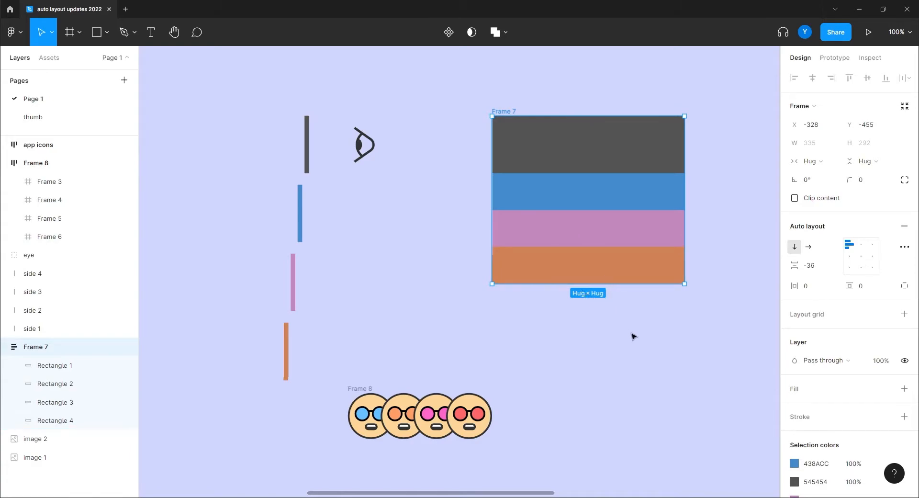
- Try a bottom padding of 88 on the rectangle stack, and undo it
mouse_move(587, 284)
drag(587, 284, 587, 333)
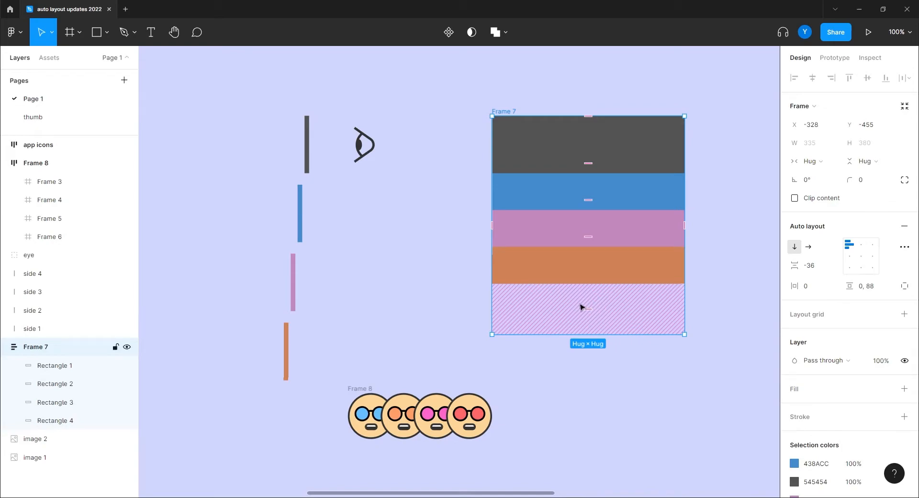
key(ctrl+z)
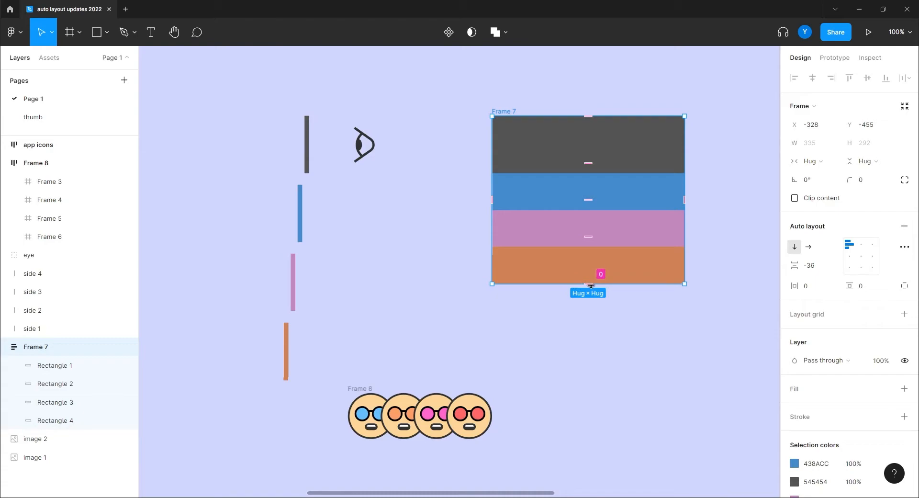
- Extend the rectangle stack's height to 398 and set its spacing mode to Space between
drag(561, 286, 561, 344)
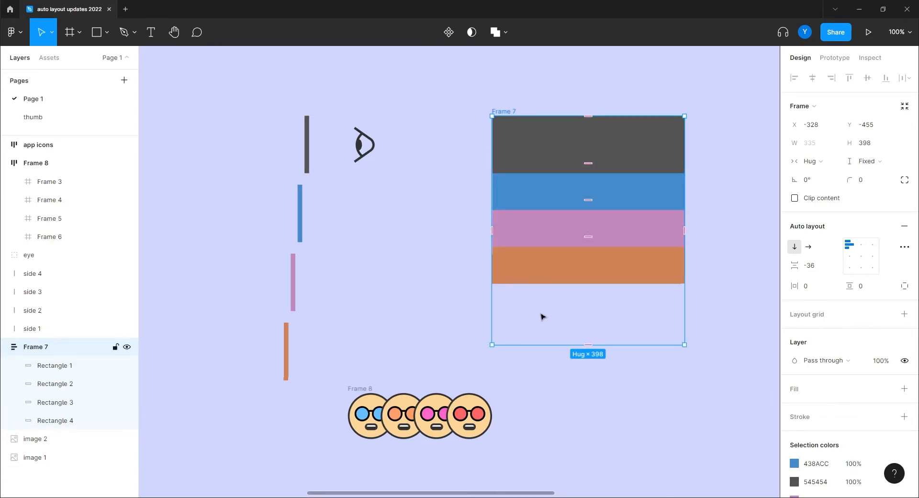
scroll(529, 207, right, 5)
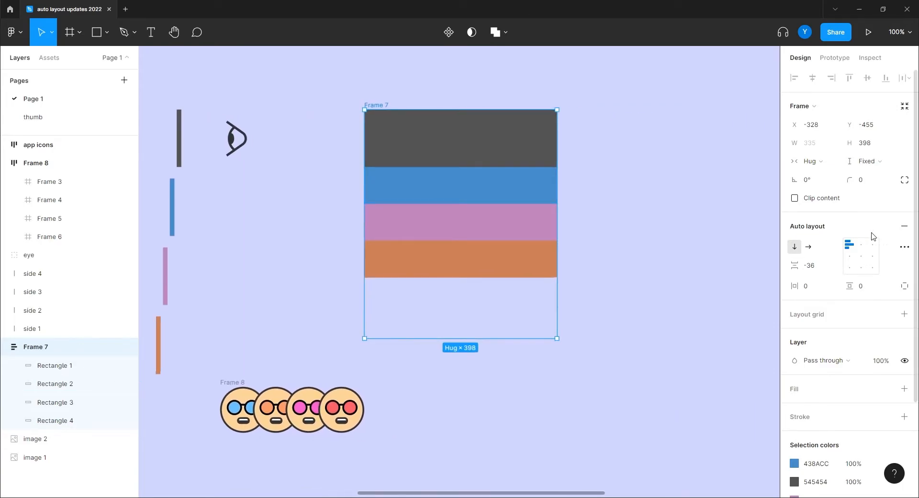
click(904, 247)
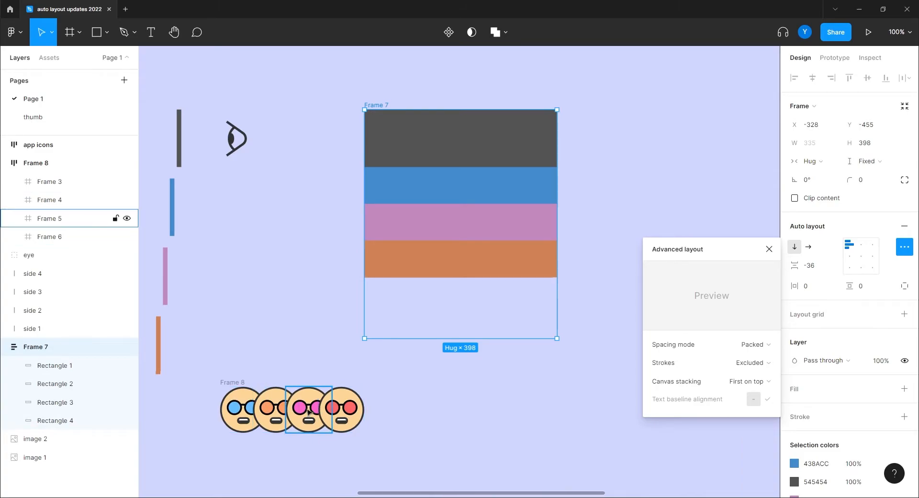
click(752, 344)
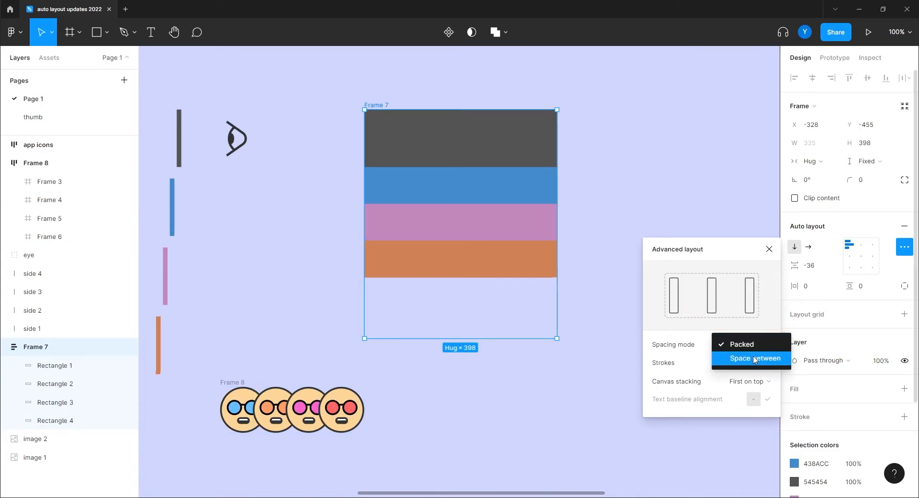
click(752, 359)
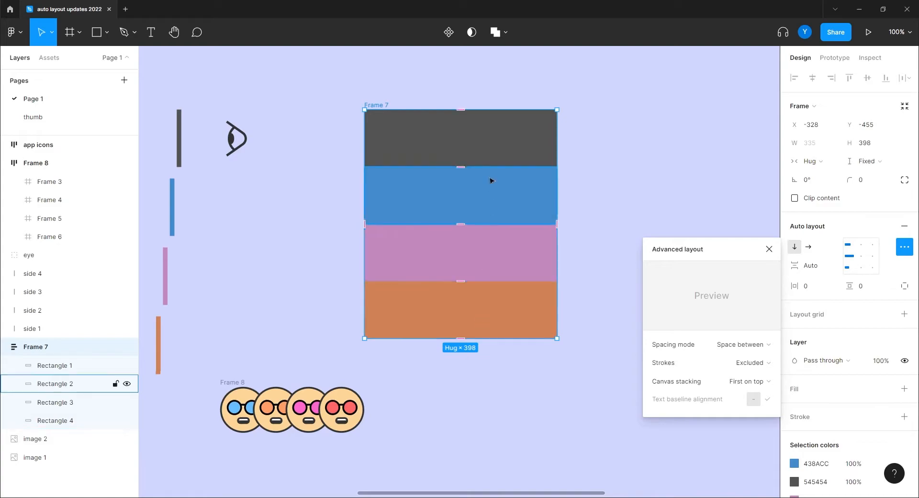
- Shrink the rectangle stack's height to 291 from its bottom edge and close the advanced layout settings
drag(394, 338, 431, 277)
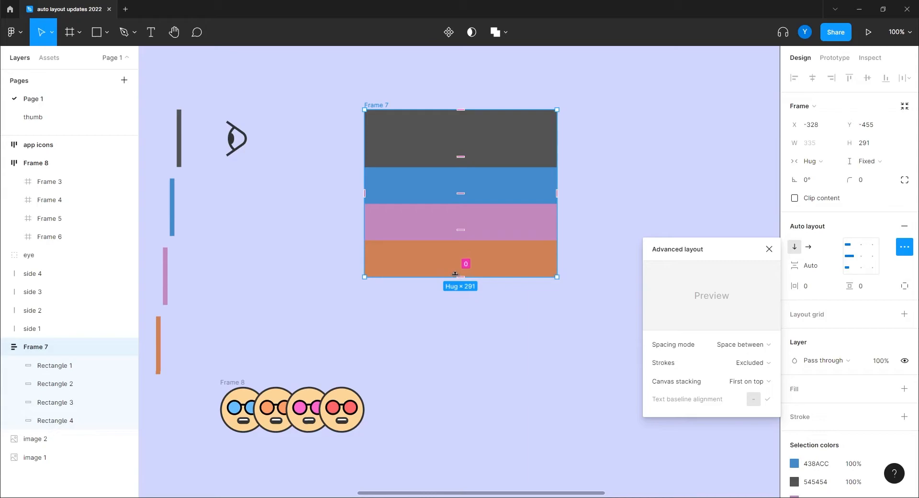
click(767, 249)
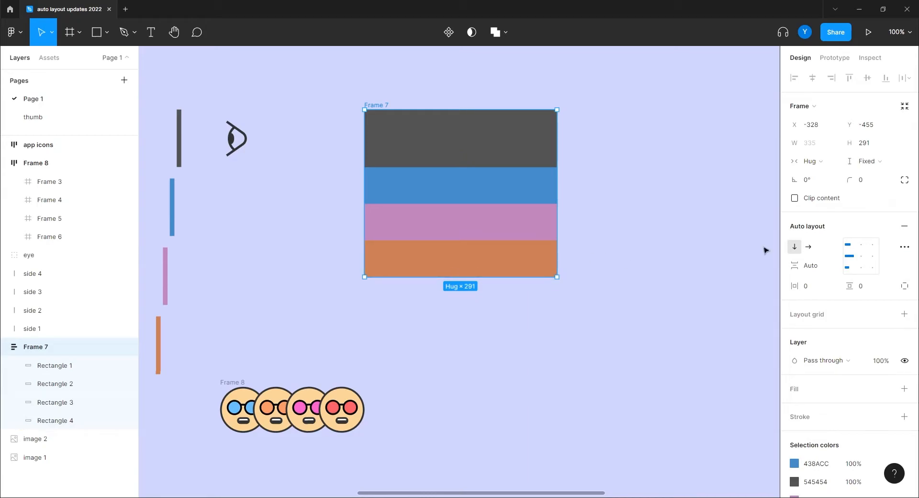
- Set the width of all four coloured rectangles in the stack to Fill container
click(529, 149)
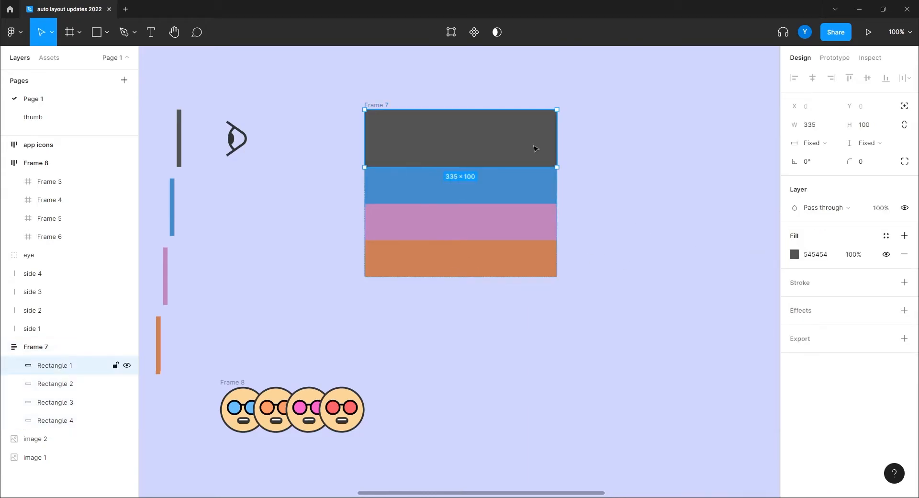
shift+click(524, 187)
shift+click(518, 218)
shift+click(519, 246)
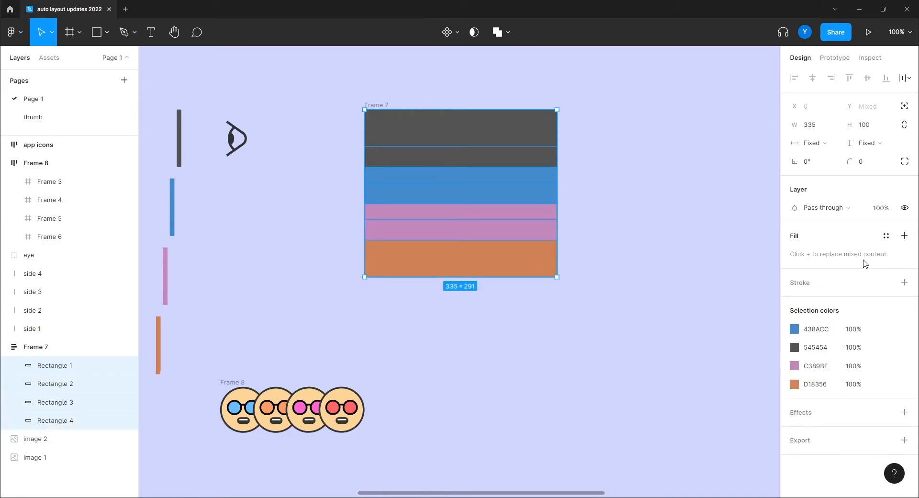
click(819, 143)
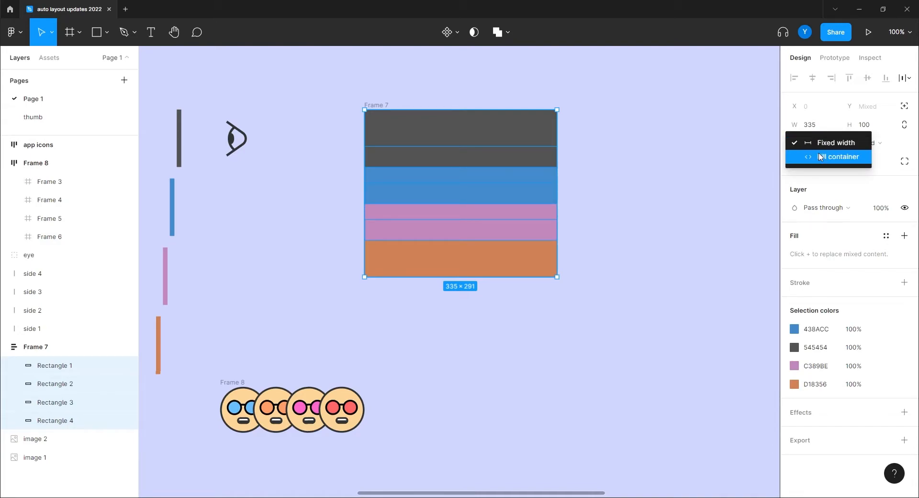
click(821, 158)
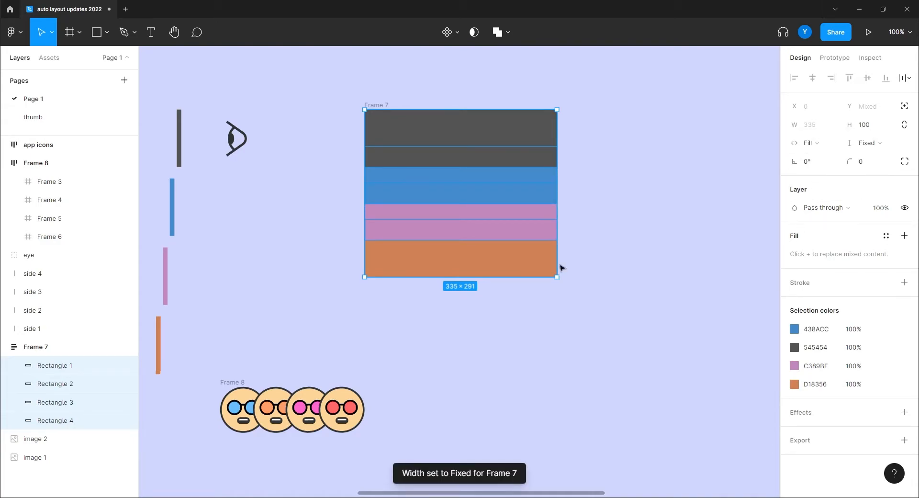
- Narrow the rectangle stack's frame to a width of 27 from its right edge
click(378, 105)
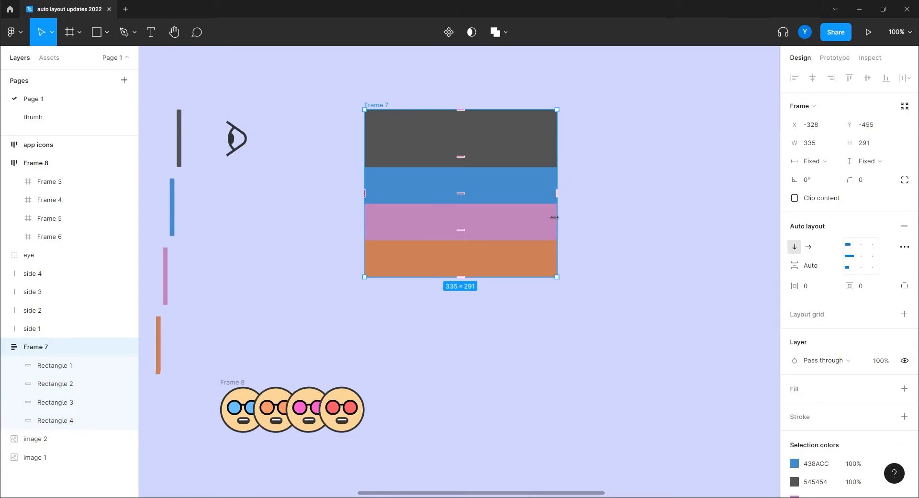
drag(556, 229, 380, 237)
drag(474, 192, 576, 246)
click(483, 182)
click(496, 183)
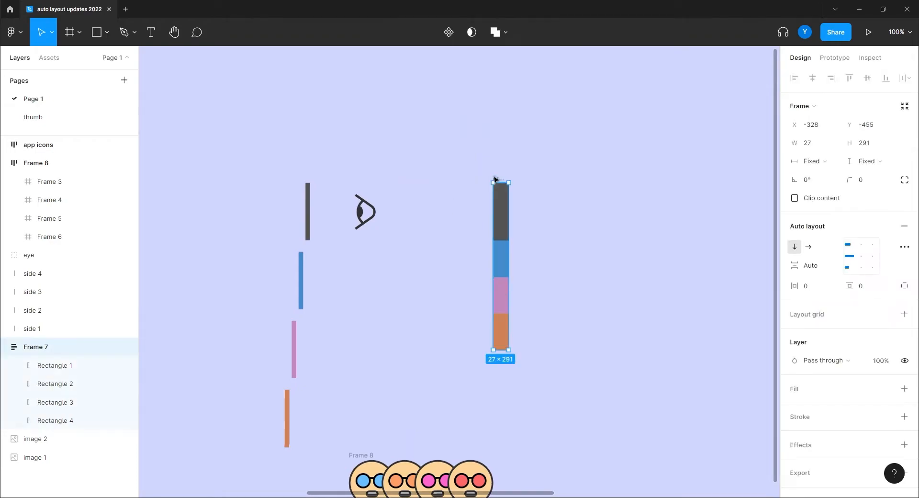
mouse_move(501, 182)
mouse_down()
mouse_move(501, 162)
mouse_move(500, 182)
mouse_up()
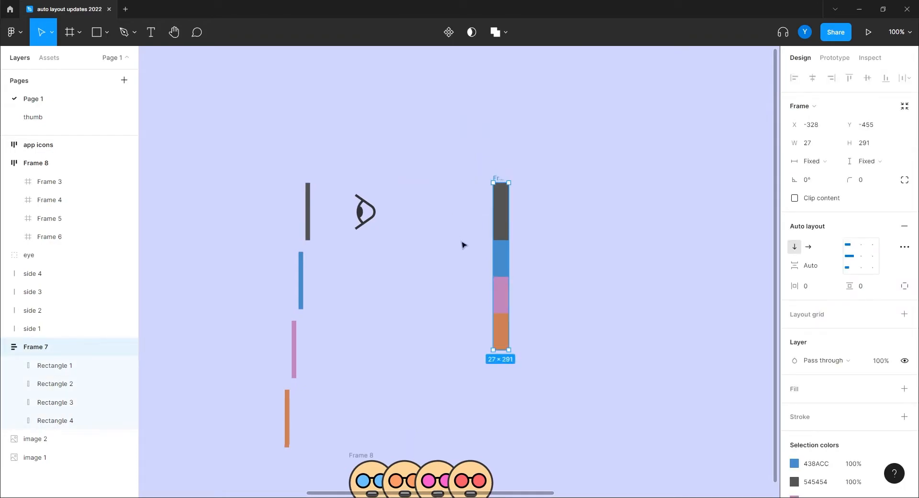
- Try to resize the narrow rectangle stack from its top edge, and leave the on-canvas padding entry
key(plus)
scroll(472, 184, up, 4)
scroll(472, 185, right, 2)
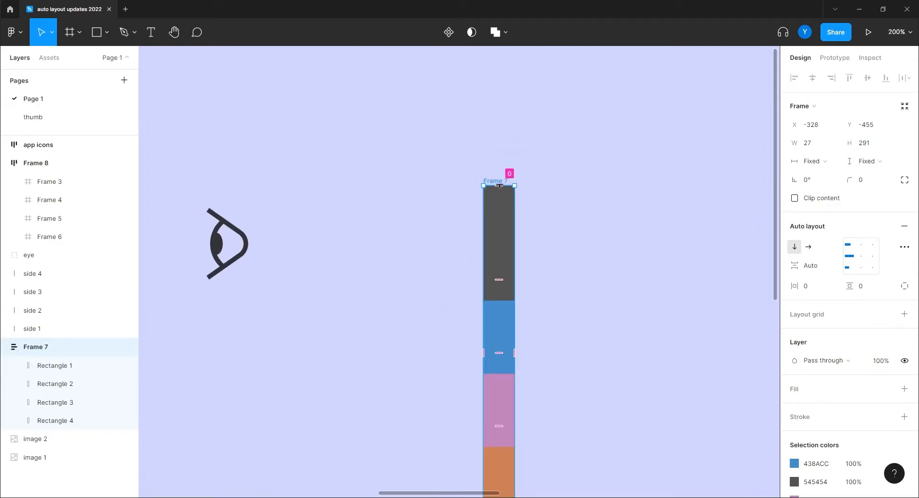
mouse_move(499, 186)
mouse_down()
mouse_move(498, 266)
mouse_move(498, 189)
mouse_up()
mouse_move(498, 186)
mouse_down()
mouse_move(497, 123)
mouse_move(489, 221)
mouse_move(486, 180)
mouse_move(480, 189)
mouse_up()
drag(364, 306, 445, 223)
key(ctrl+minus)
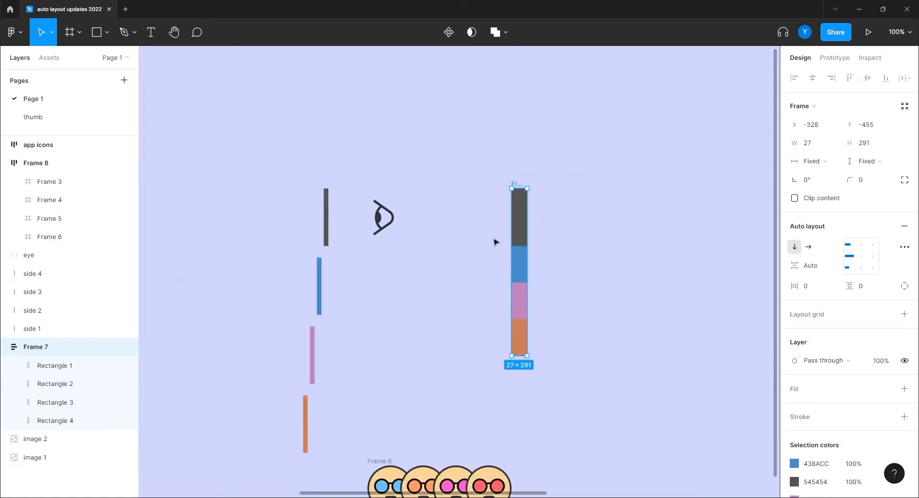
drag(451, 212, 389, 262)
key(ctrl+plus)
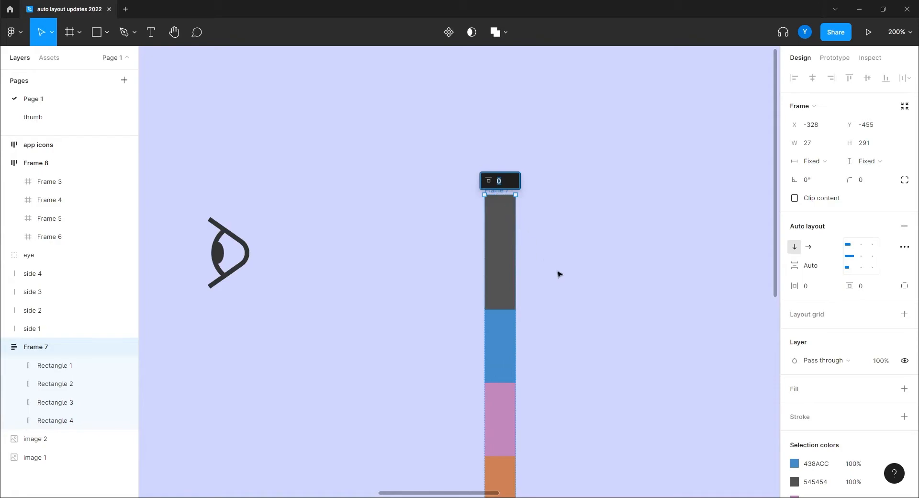
click(461, 266)
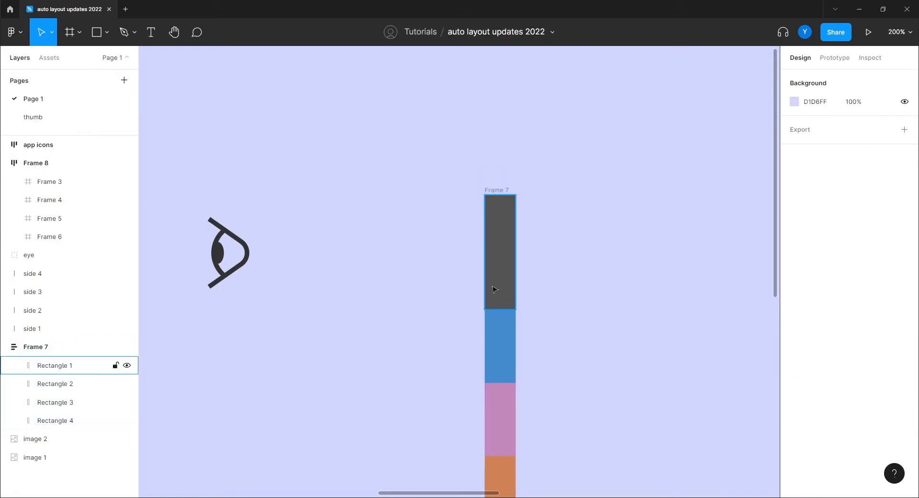
- Set the narrow stack's item spacing to -37 on the canvas and shorten its frame from the top to a height of 257
click(492, 192)
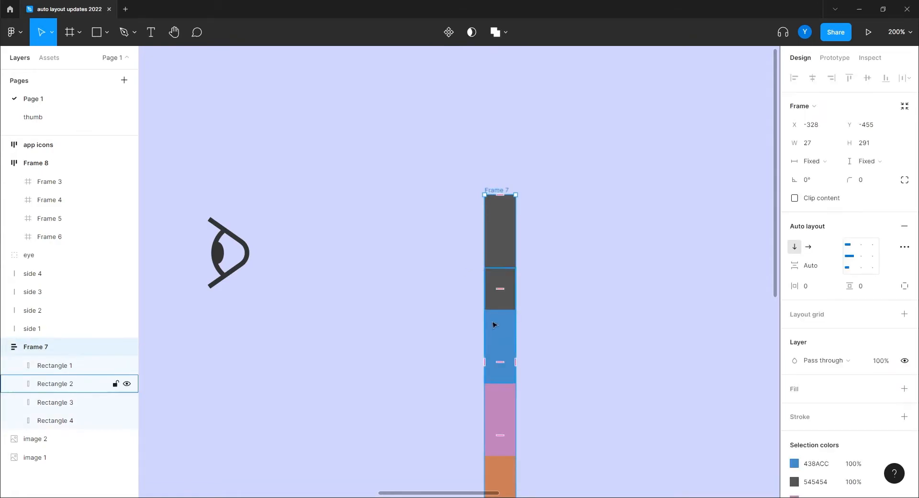
mouse_move(499, 290)
mouse_down()
mouse_move(499, 335)
mouse_move(499, 299)
mouse_up()
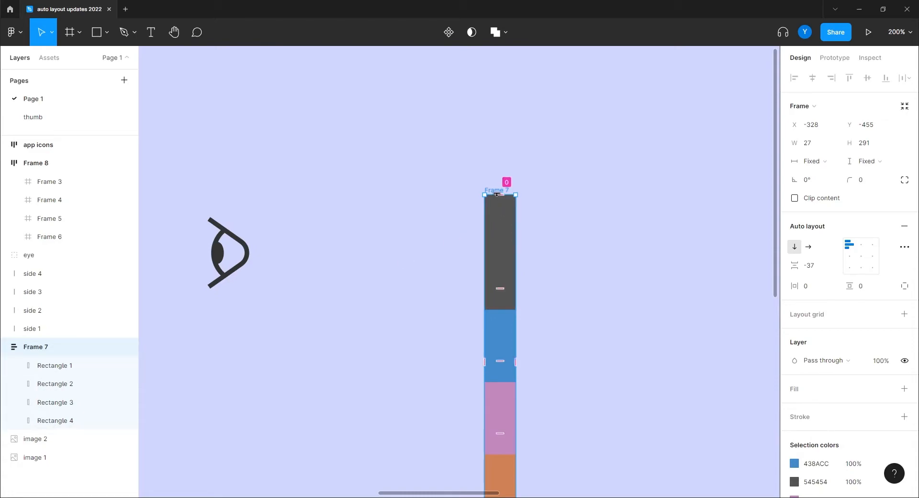
drag(489, 193, 489, 233)
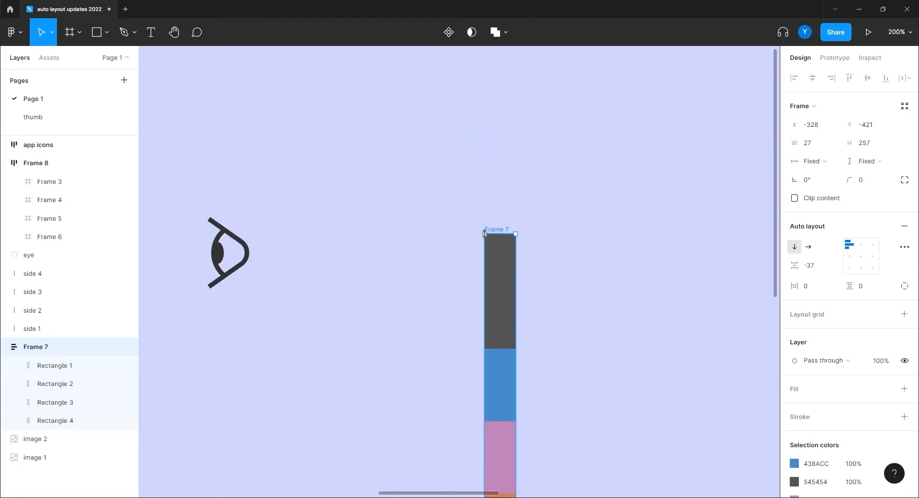
click(424, 267)
drag(394, 350, 427, 226)
key(ctrl+minus)
drag(417, 299, 369, 264)
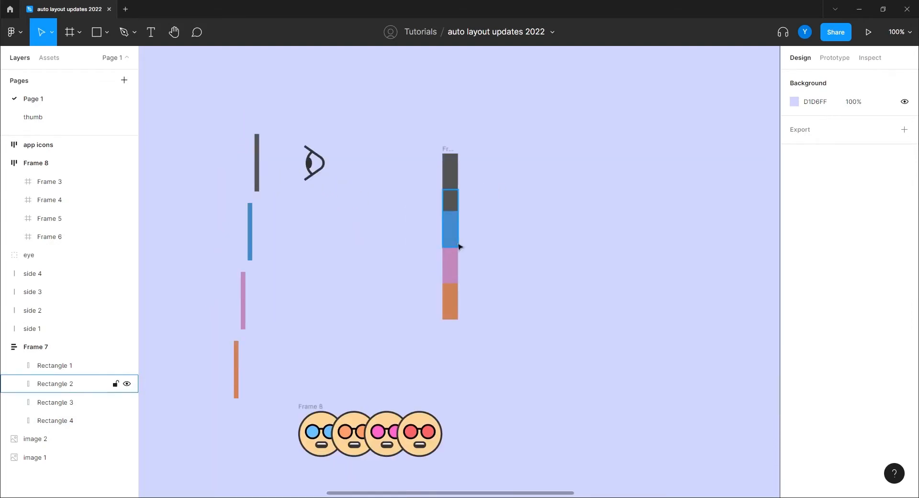
- Examine the narrow rectangle stack's advanced layout settings
click(448, 149)
click(903, 247)
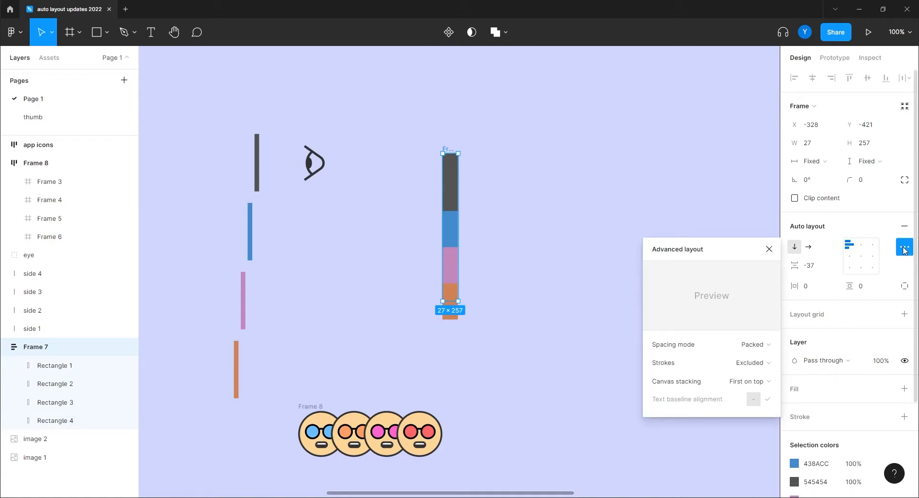
click(565, 324)
- Move the face row to the empty canvas right of the narrow stack and widen its frame to 368
drag(311, 407, 592, 191)
scroll(533, 287, right, 5)
scroll(534, 287, up, 2)
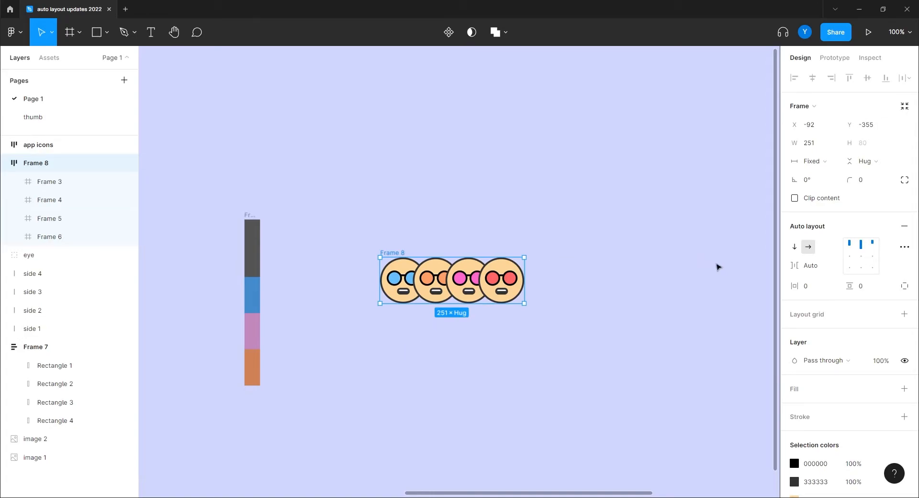
drag(526, 297, 593, 296)
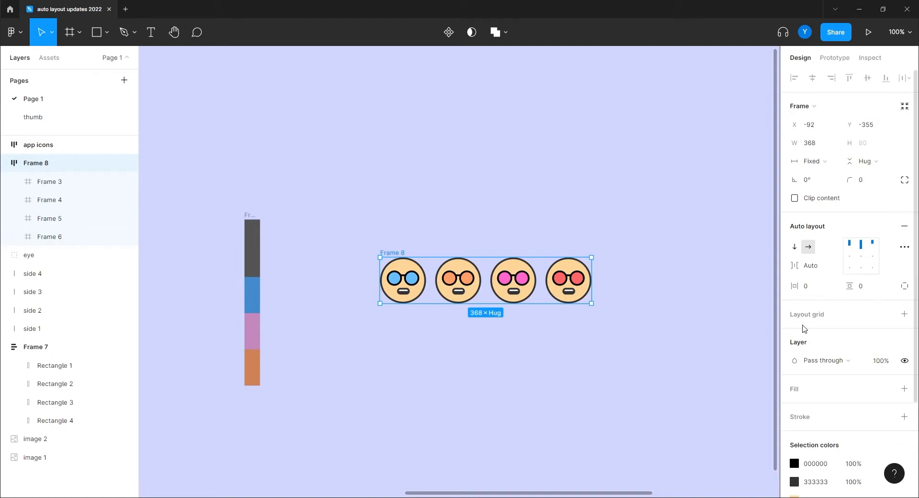
- Add a black inside stroke with a thickness of 13 to the face row's frame
click(904, 247)
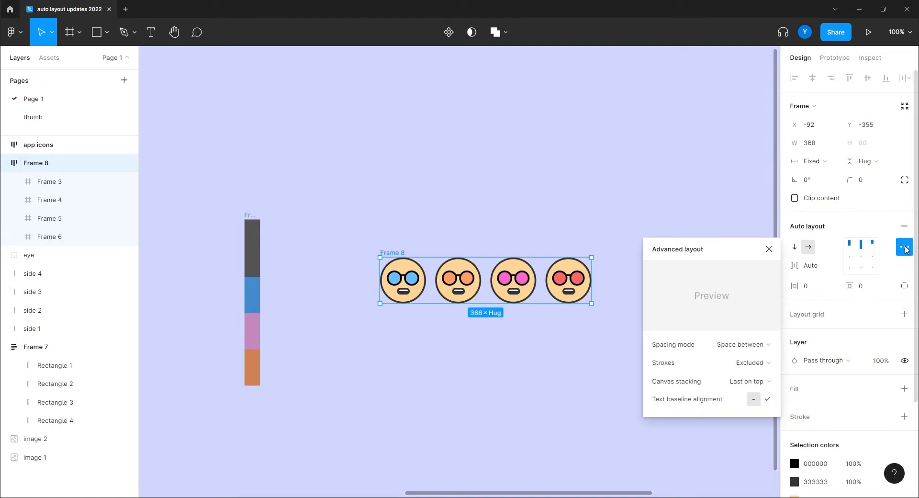
click(513, 400)
click(384, 254)
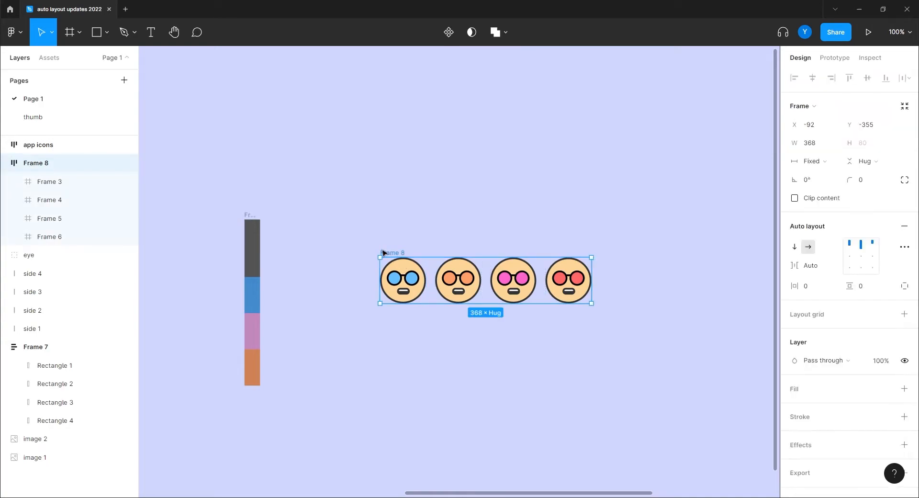
click(903, 416)
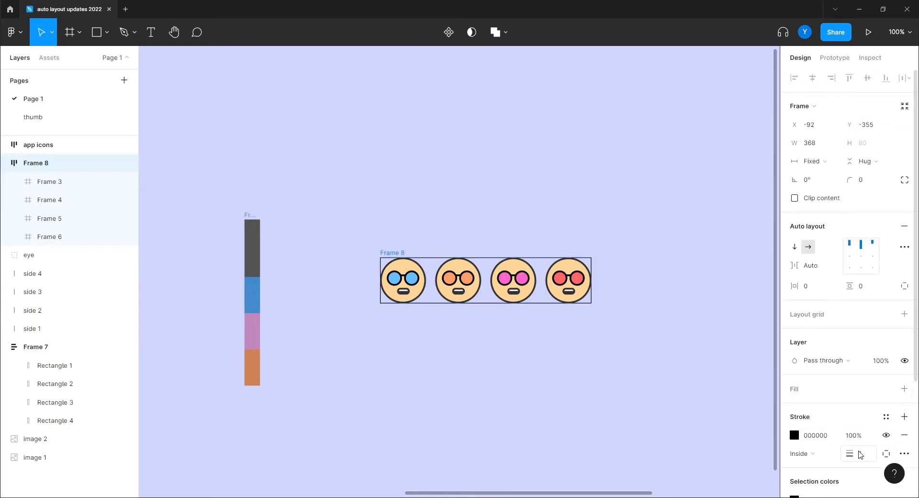
click(861, 453)
text(10)
key(Return)
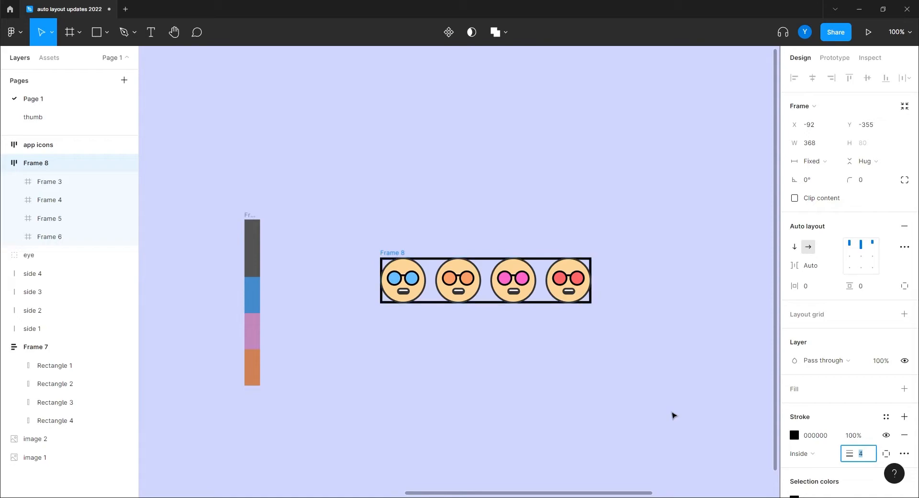
key(Up)
key(Up)
key(Up)
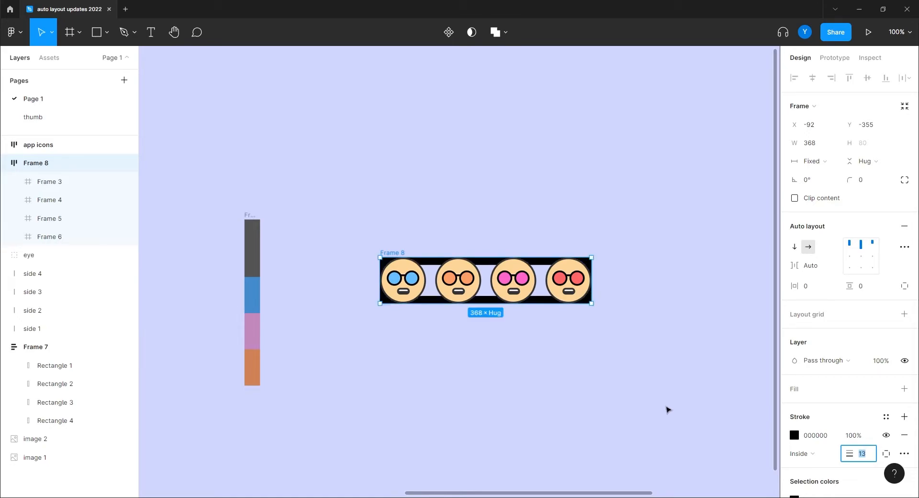
click(648, 369)
- Set the strokes to be included in layout in the advanced layout settings of the face row's frame
click(390, 253)
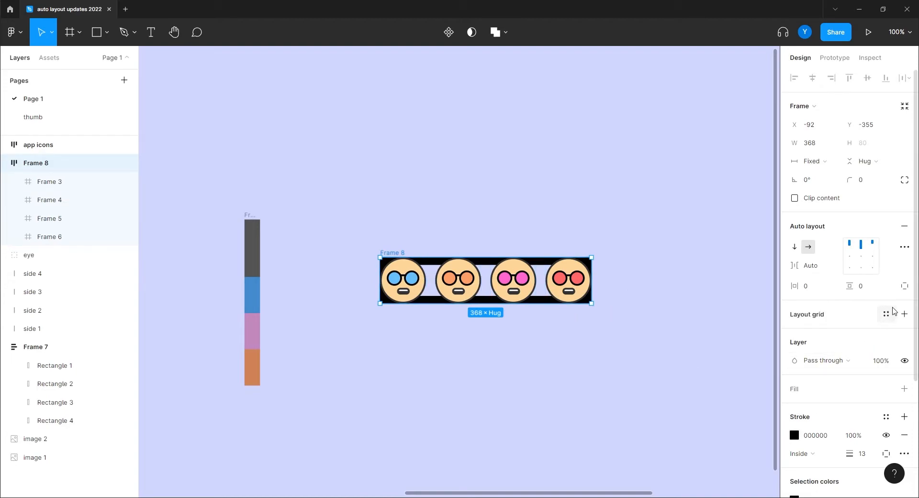
click(910, 248)
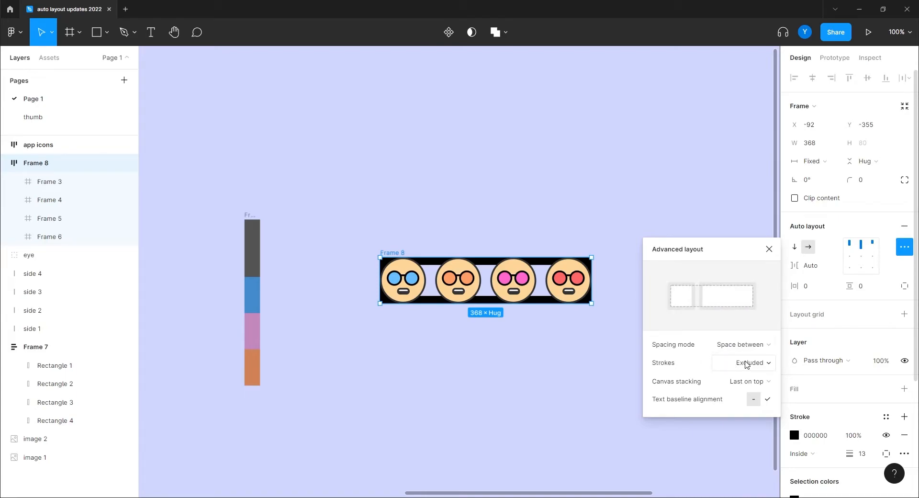
click(742, 364)
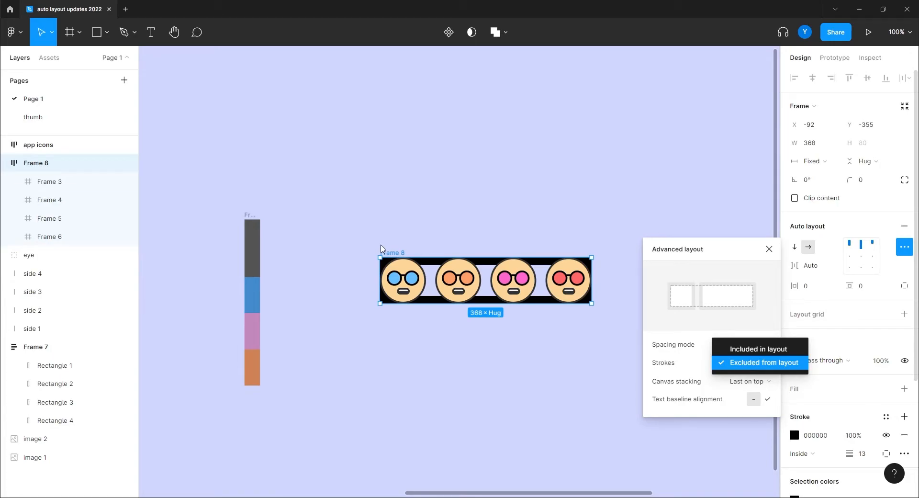
click(388, 253)
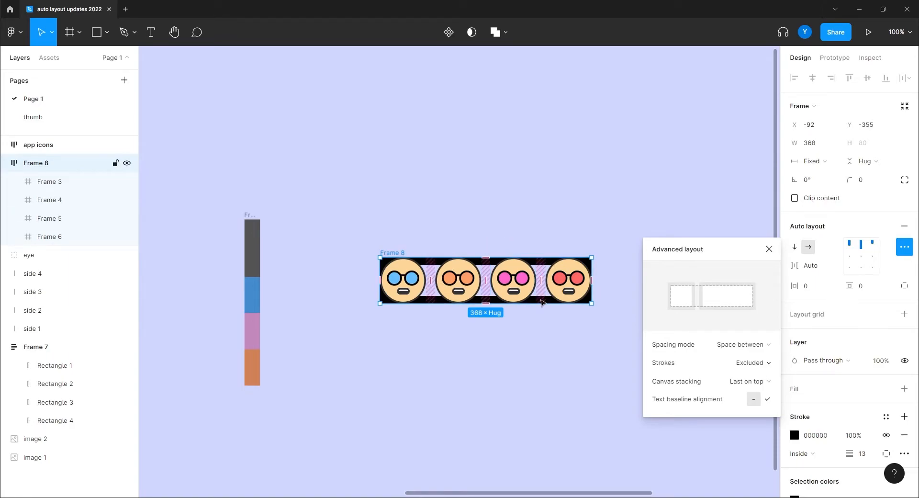
click(762, 364)
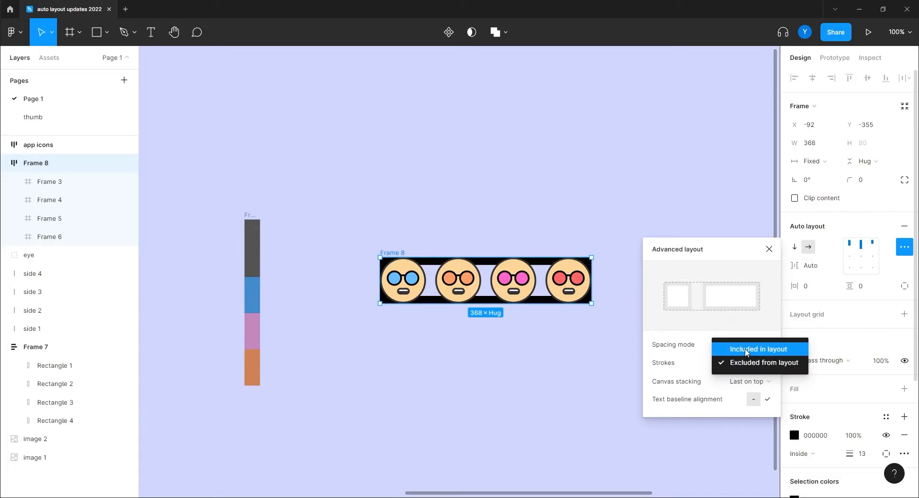
click(745, 350)
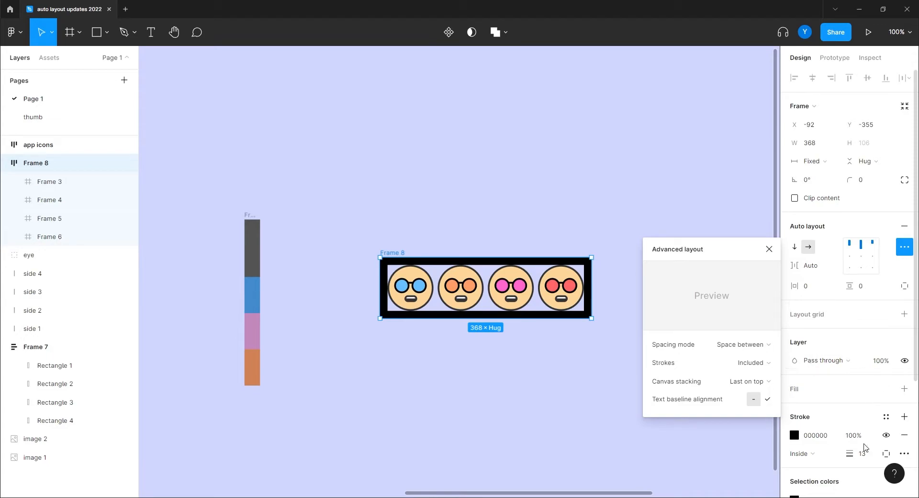
- Increase the inside stroke thickness of the face row's frame to 82
click(862, 453)
key(Up)
key(Up)
key(Up)
key(Up)
key(Up)
key(Up)
key(Up)
key(Up)
key(Up)
key(Up)
key(Up)
key(Up)
key(Up)
key(Up)
key(Up)
key(Up)
key(Up)
key(Up)
key(Up)
key(Up)
key(Up)
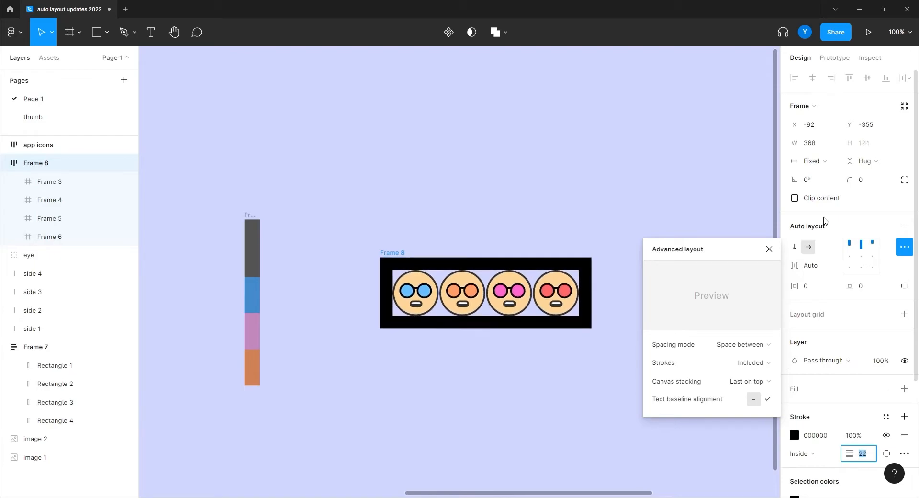
key(Up)
key(Up)
key(Up)
key(Up)
key(Up)
key(Up)
key(Up)
key(Up)
key(Up)
key(Up)
key(Up)
key(Up)
key(Up)
key(Up)
key(Up)
key(Up)
key(Up)
key(Up)
key(Up)
key(Up)
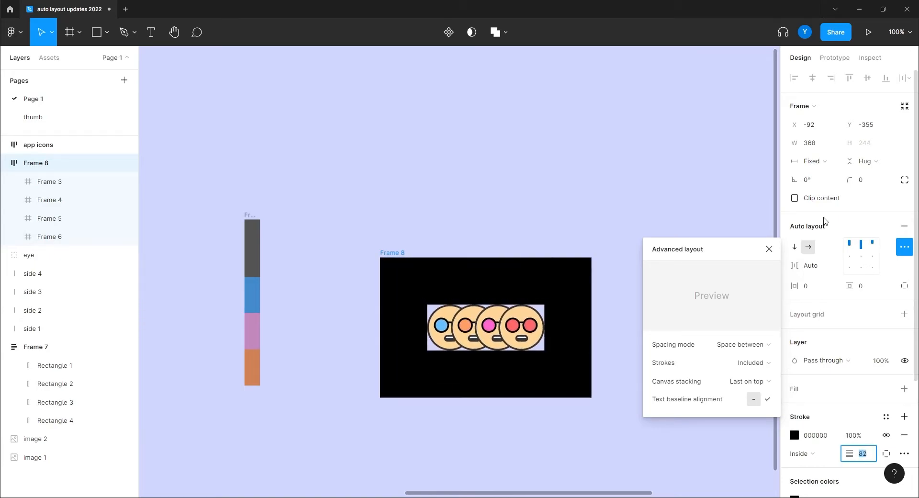
- Reduce the inside stroke thickness of the face row's frame to 11
key(Down)
key(Down)
key(Down)
key(Down)
key(Down)
key(Down)
key(Down)
key(Down)
key(Down)
key(Down)
key(Down)
key(Down)
key(Down)
key(Down)
key(Down)
key(Down)
key(Down)
key(Down)
key(Down)
key(Down)
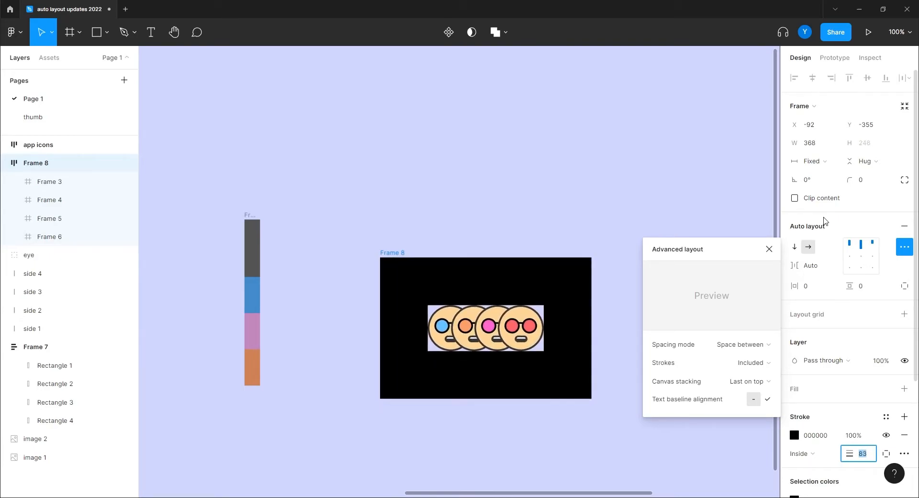
key(Down)
key(Down)
key(Down)
key(Down)
key(Down)
key(Down)
key(Down)
key(Down)
key(Down)
key(Down)
key(Down)
key(Down)
key(Down)
key(Down)
key(Down)
key(Down)
key(Down)
key(Down)
key(Down)
key(Down)
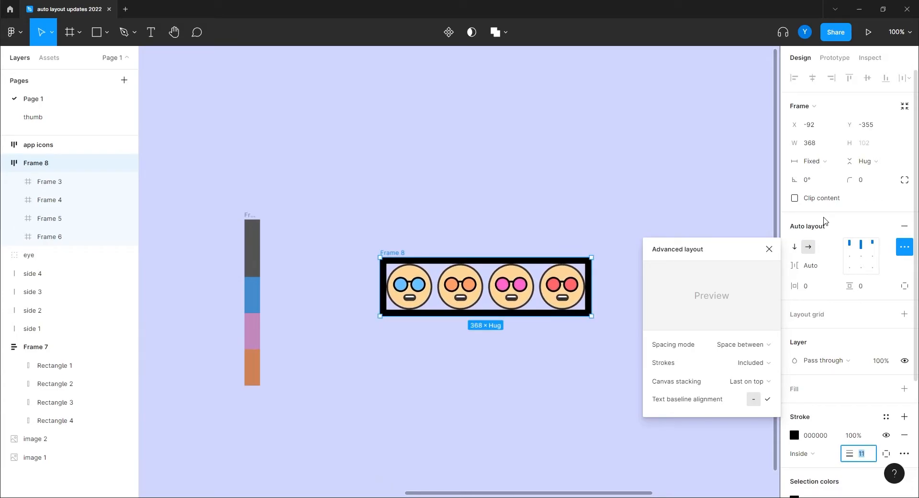
- Increase the inside stroke thickness of the face row's frame gradually to beyond 28
key(Up)
key(Up)
key(Up)
key(Up)
key(Up)
key(Up)
key(Up)
key(Up)
key(Up)
key(Up)
key(Up)
key(Up)
key(Up)
key(Up)
key(Up)
key(Up)
key(Up)
key(Up)
key(Up)
key(Up)
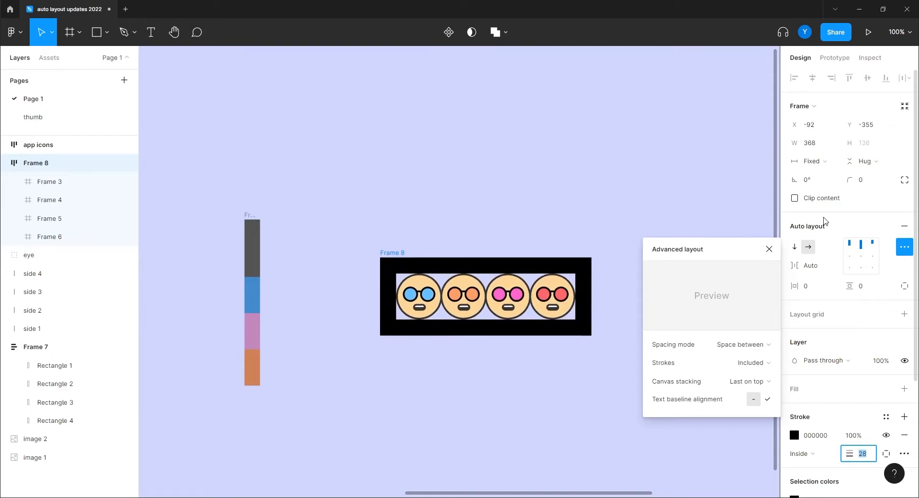
key(Up)
key(Up)
key(Up)
key(Up)
key(Up)
key(Up)
key(Up)
key(Up)
key(Up)
key(Up)
key(Up)
key(Up)
key(Up)
key(Up)
key(Up)
key(Up)
key(Up)
key(Up)
key(Up)
key(Up)
- Reduce the inside stroke thickness of the face row's frame to 10
key(Down)
key(Down)
key(Down)
key(Down)
key(Down)
key(Down)
key(Down)
key(Down)
key(Down)
key(Down)
key(Down)
key(Down)
key(Down)
key(Down)
key(Down)
key(Down)
key(Down)
key(Down)
key(Down)
key(Down)
key(Down)
key(Down)
key(Down)
key(Down)
key(Down)
key(Down)
key(Down)
key(Down)
key(Down)
key(Down)
key(Down)
key(Down)
key(Down)
key(Down)
key(Down)
key(Down)
key(Down)
key(Down)
key(Down)
key(Down)
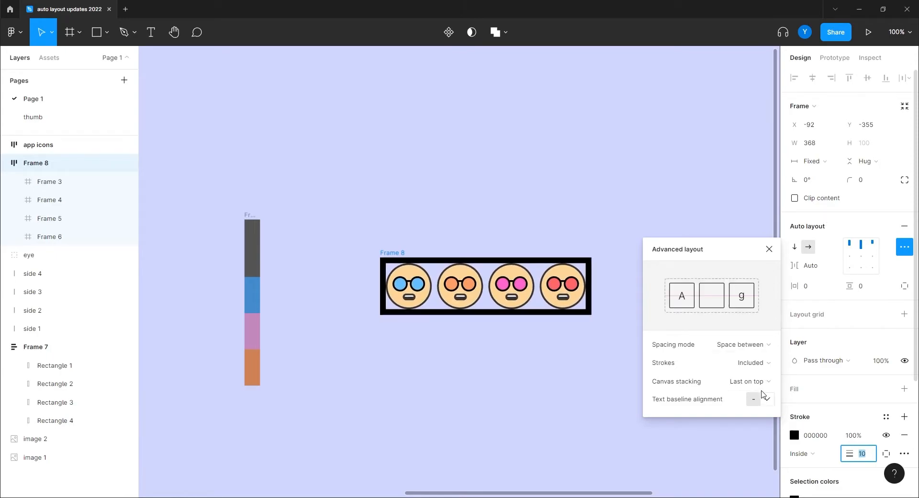
- Set the face row frame's spacing mode to Packed and its width to Hug contents
click(742, 344)
click(741, 331)
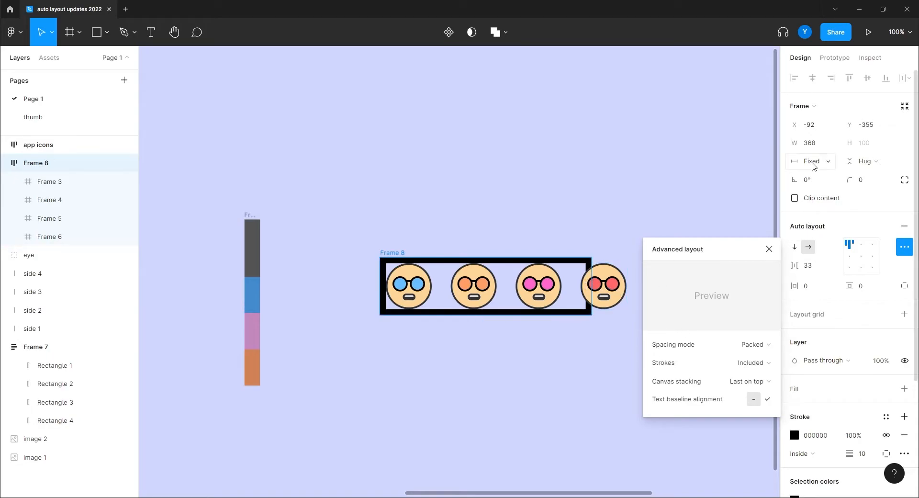
click(811, 163)
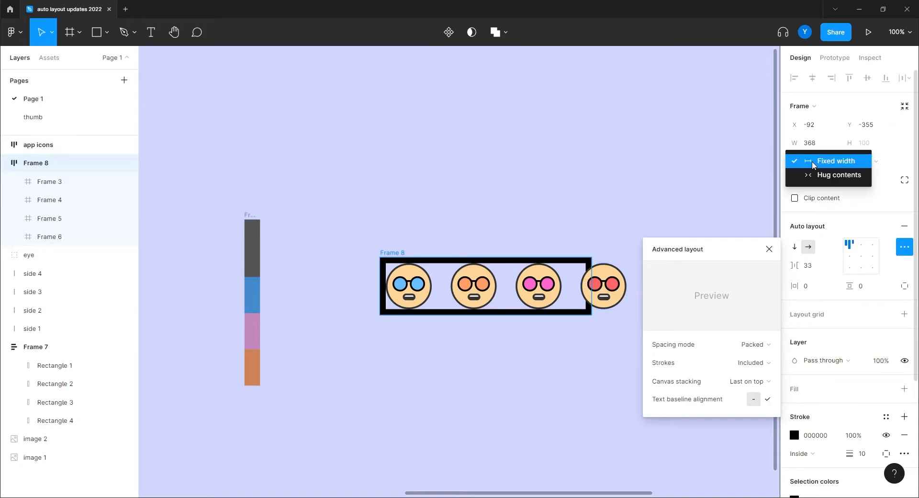
click(832, 176)
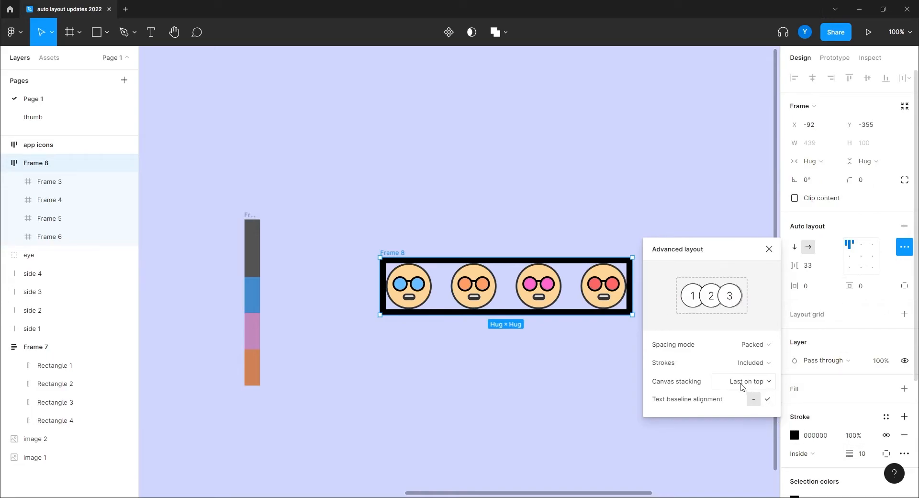
- Increase the inside stroke thickness of the face row's frame to 44
click(861, 453)
key(Up)
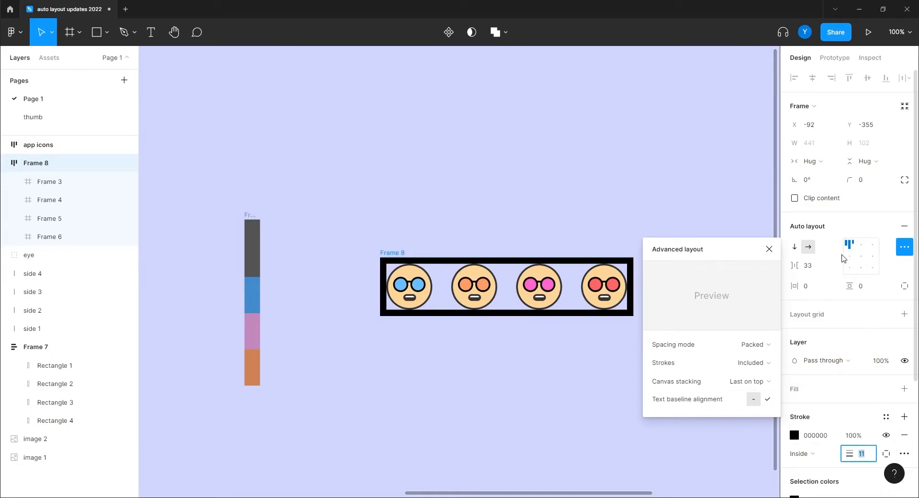
key(Up)
key(Up)
key(Up)
key(Up)
key(Up)
key(Up)
key(Up)
key(Up)
key(Up)
key(Up)
key(Up)
key(Up)
key(Up)
key(Up)
key(Up)
key(Up)
key(Up)
key(Up)
key(Up)
key(Up)
key(Return)
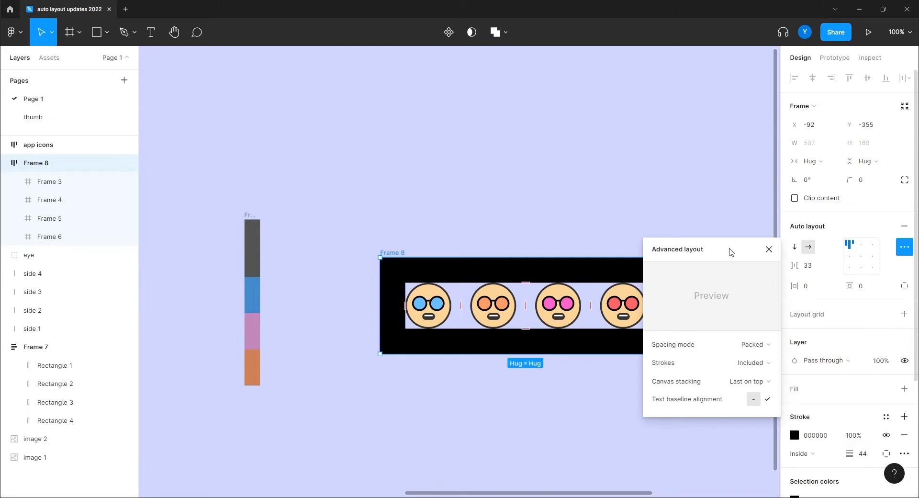
- Move the advanced layout settings clear of the face row and set the frame's inside stroke thickness to 20
drag(730, 252, 827, 220)
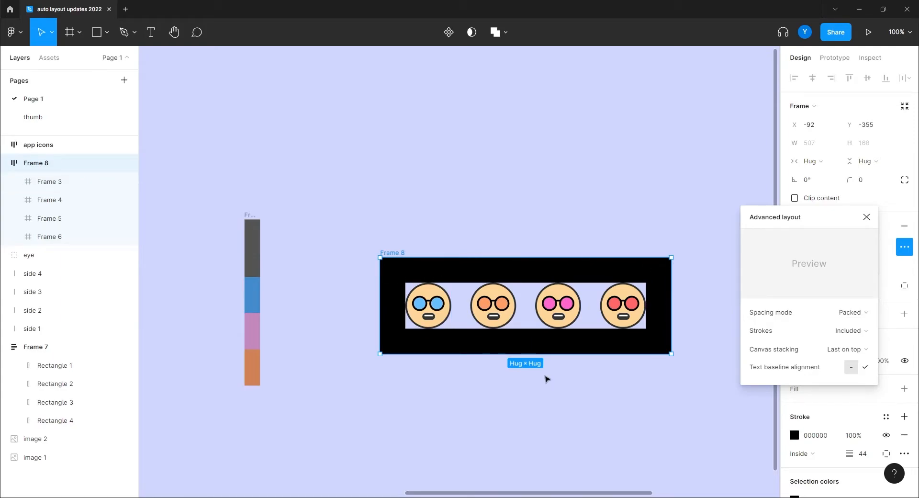
drag(813, 221, 791, 102)
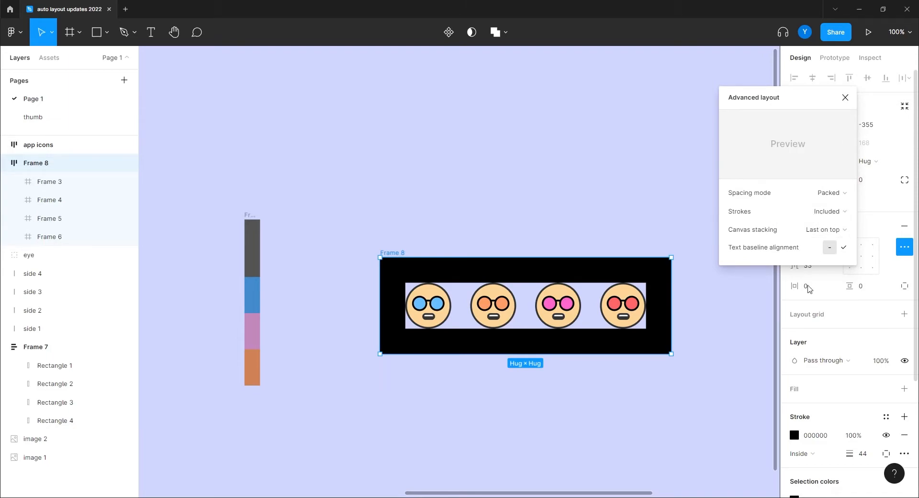
click(861, 455)
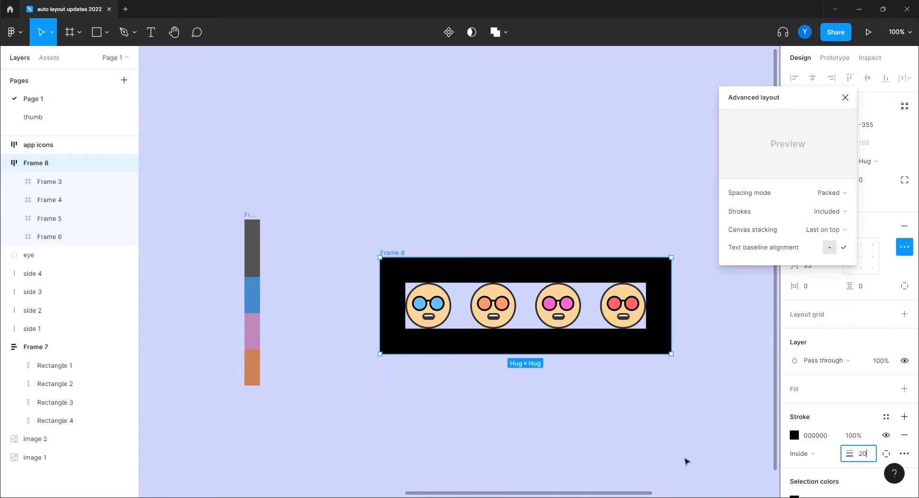
text(20)
key(Return)
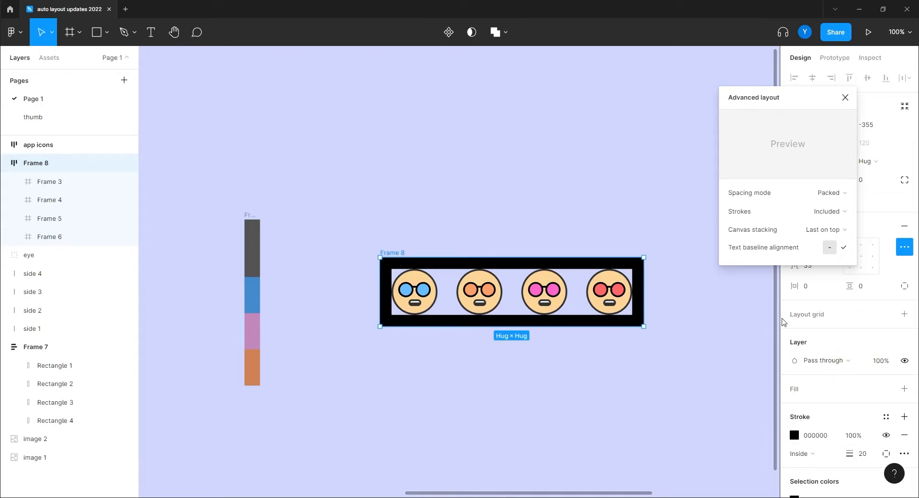
- Exclude strokes from the layout of the face row's frame and remove its black stroke
click(826, 212)
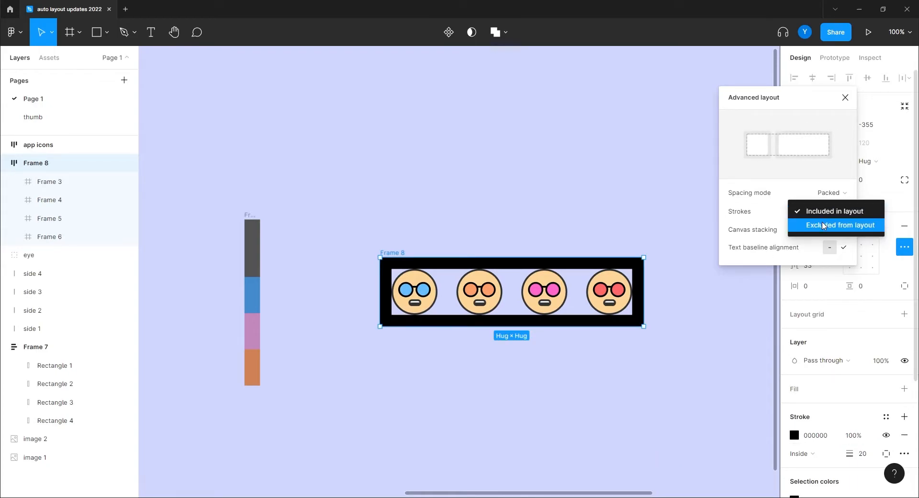
click(823, 226)
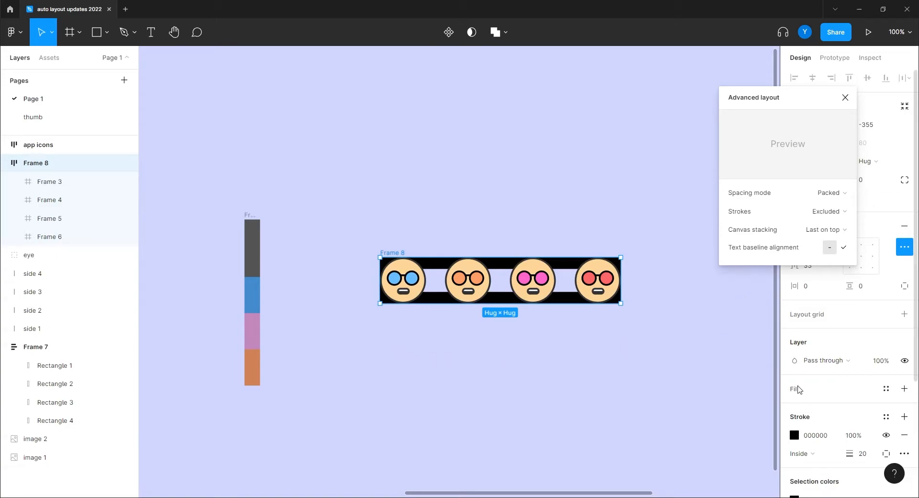
mouse_move(763, 237)
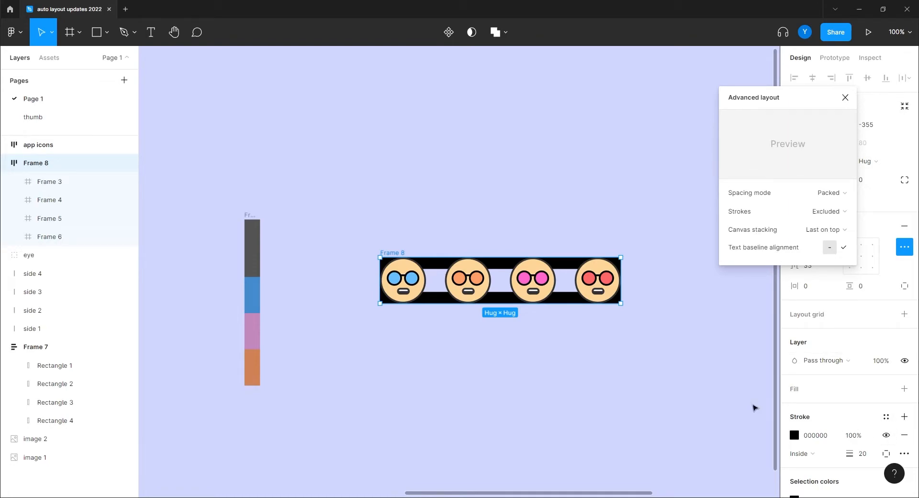
click(907, 435)
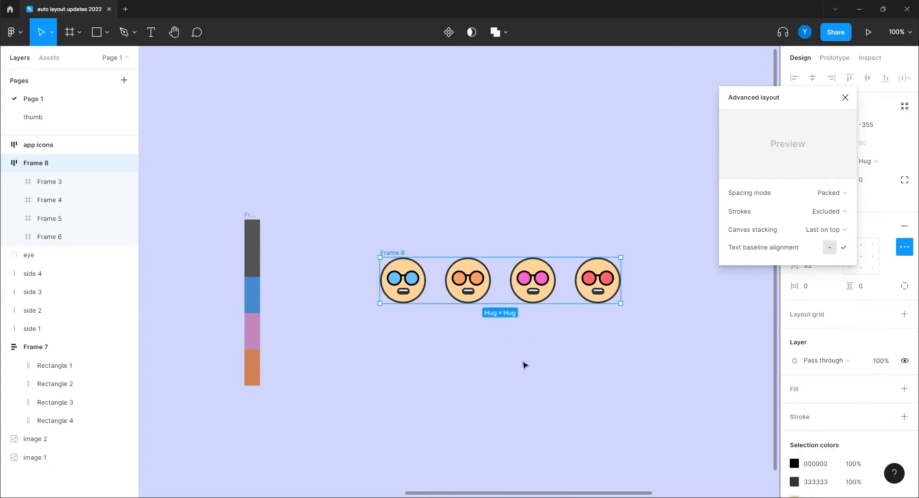
mouse_move(747, 258)
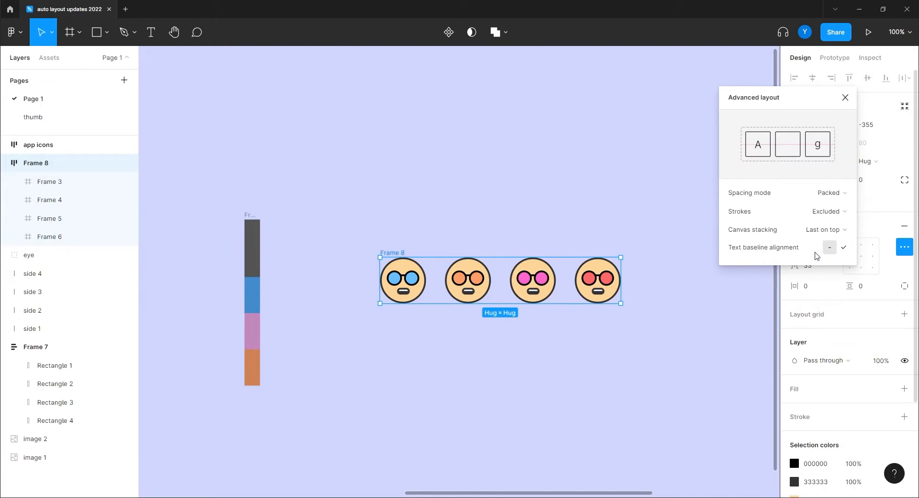
click(518, 369)
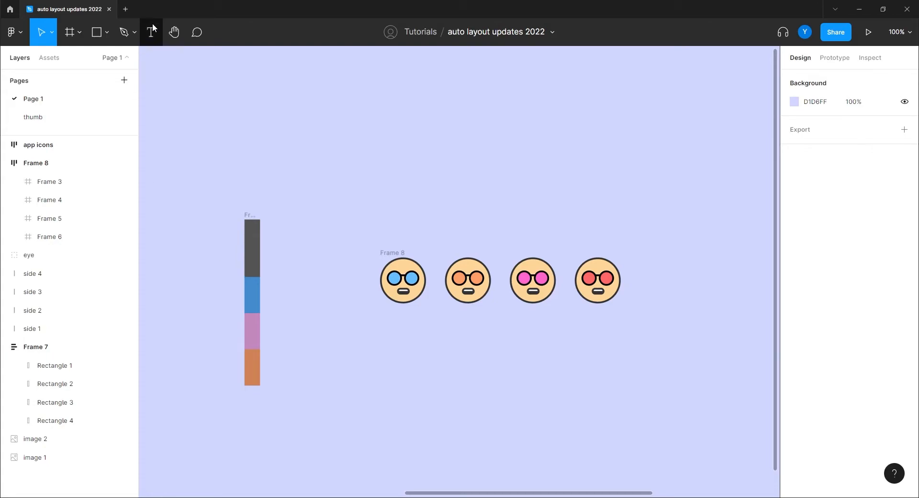
- Add the text "Some text" at font size 30 and place it after the last face inside the face row's frame
click(151, 30)
click(515, 352)
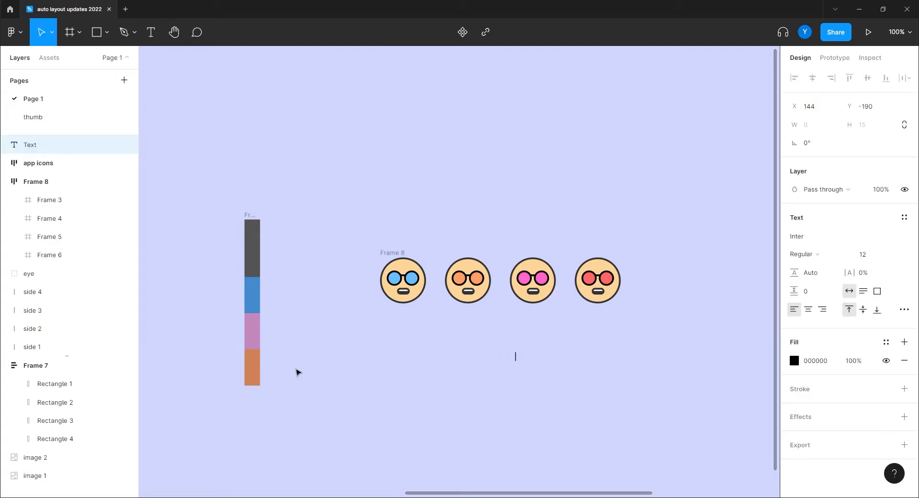
text(Some text)
key(Escape)
click(864, 254)
text(30)
key(Return)
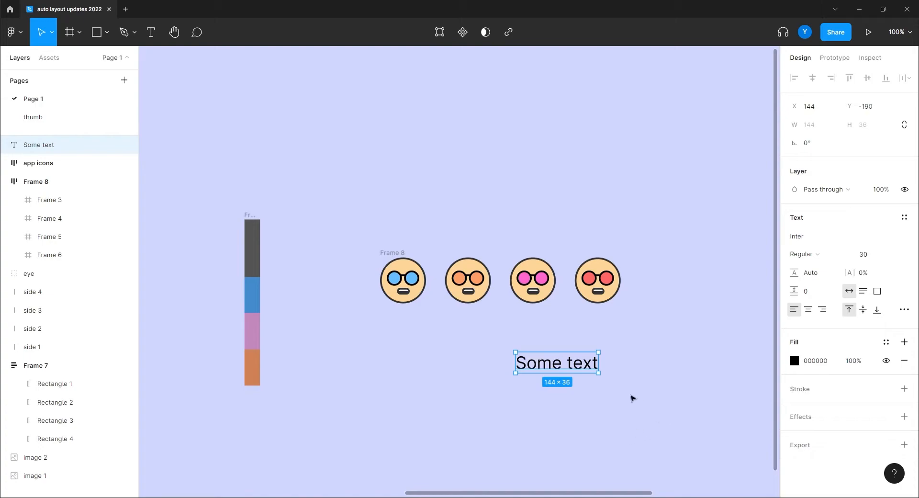
drag(550, 370, 616, 283)
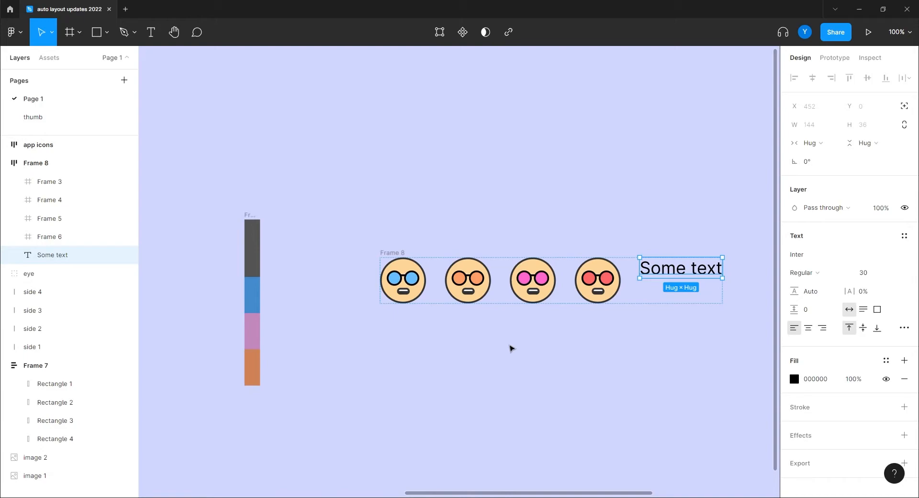
- Draw a rectangle about 85 × 153 below the face row and fill it with dark grey 2E2E2E
click(97, 33)
mouse_move(490, 350)
mouse_down()
mouse_move(460, 386)
mouse_move(440, 437)
mouse_up()
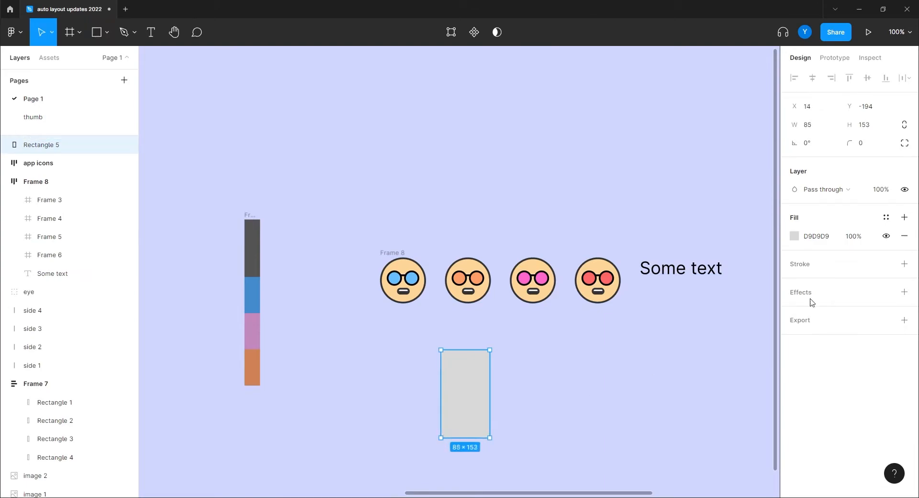
click(793, 236)
drag(712, 287, 589, 331)
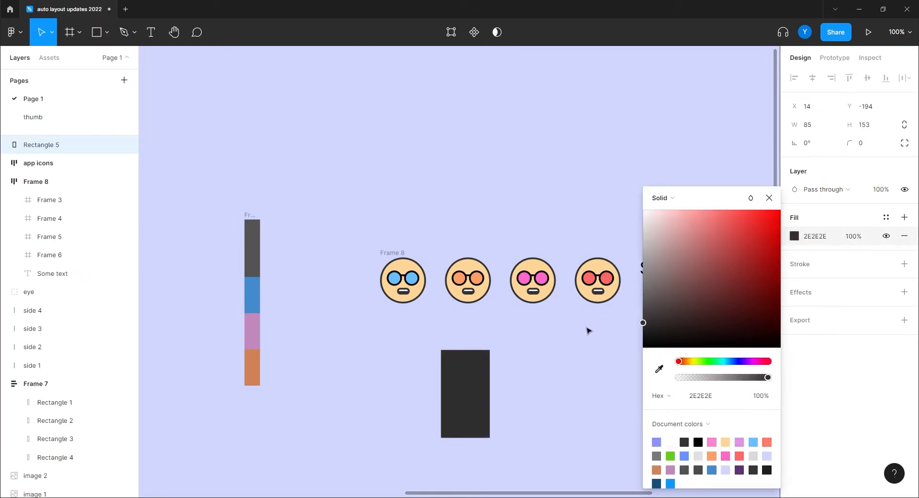
click(543, 402)
- Place the dark grey rectangle inside the face row's frame, between the second and third faces
drag(456, 410, 497, 298)
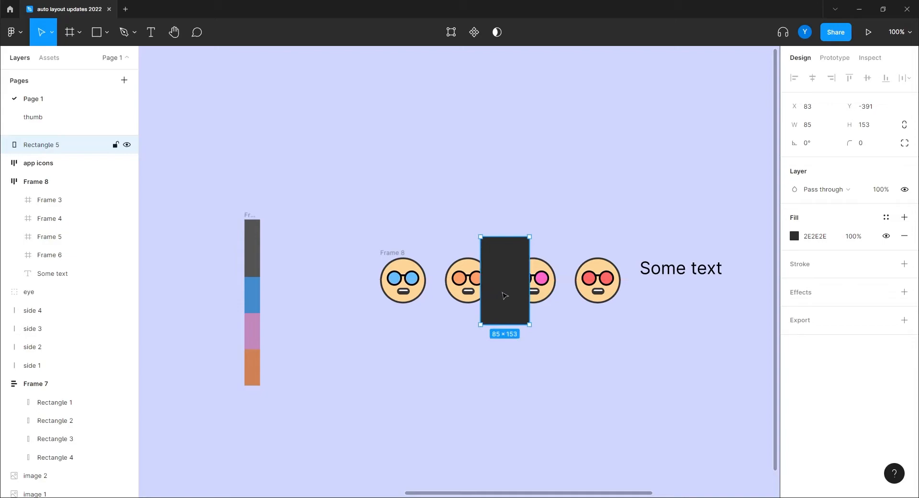
click(391, 253)
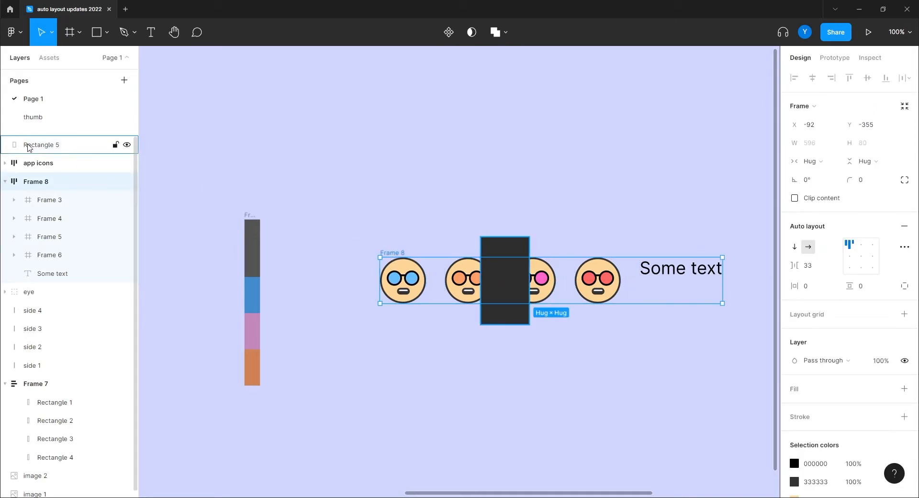
click(44, 146)
drag(46, 148, 62, 235)
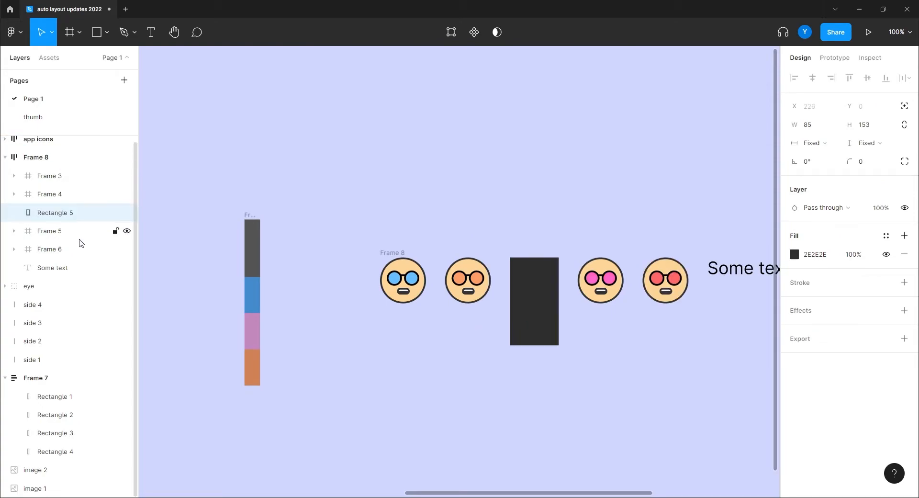
click(646, 433)
- Turn on text baseline alignment in the advanced layout settings of the face row's frame
drag(646, 432, 571, 353)
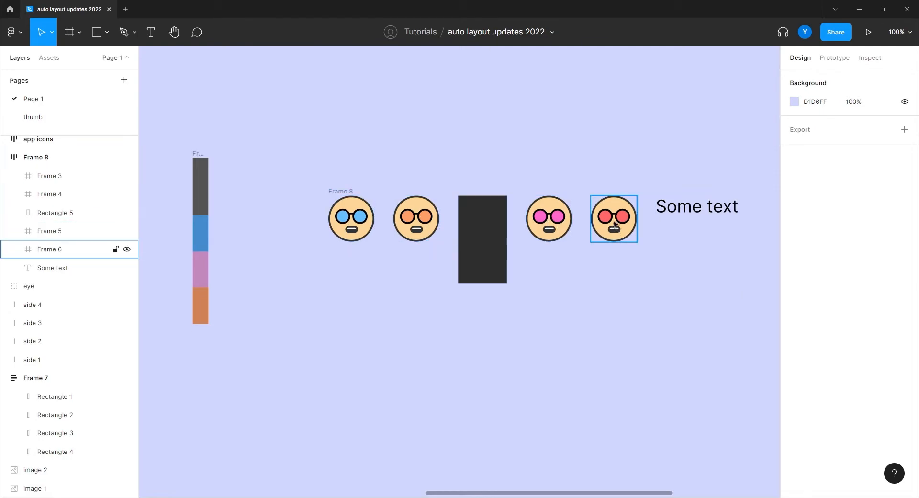
click(340, 191)
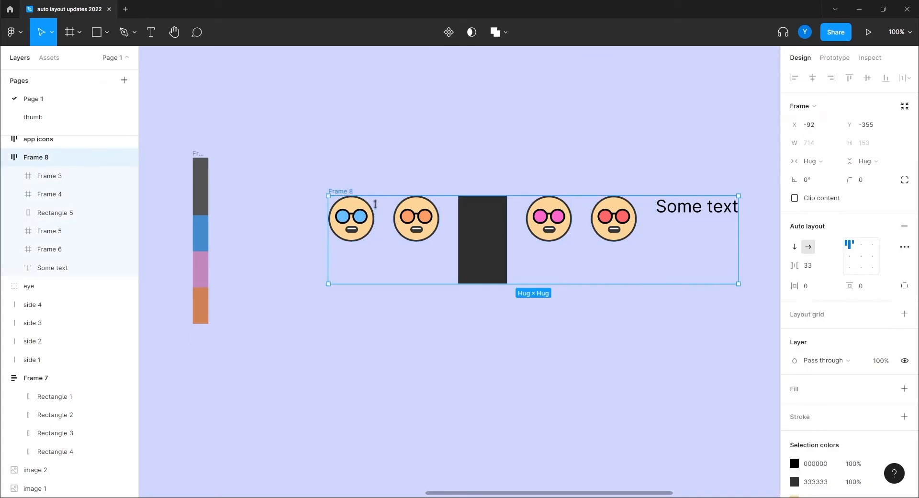
click(482, 235)
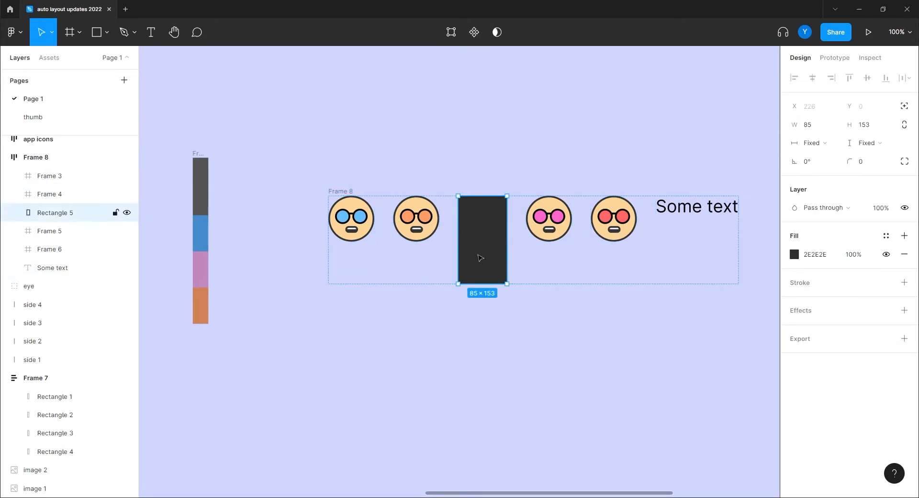
click(591, 358)
click(347, 191)
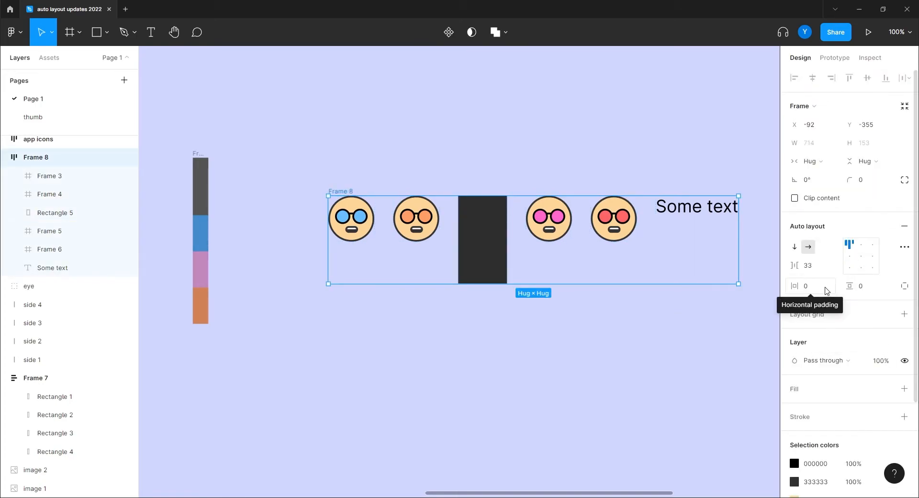
click(904, 246)
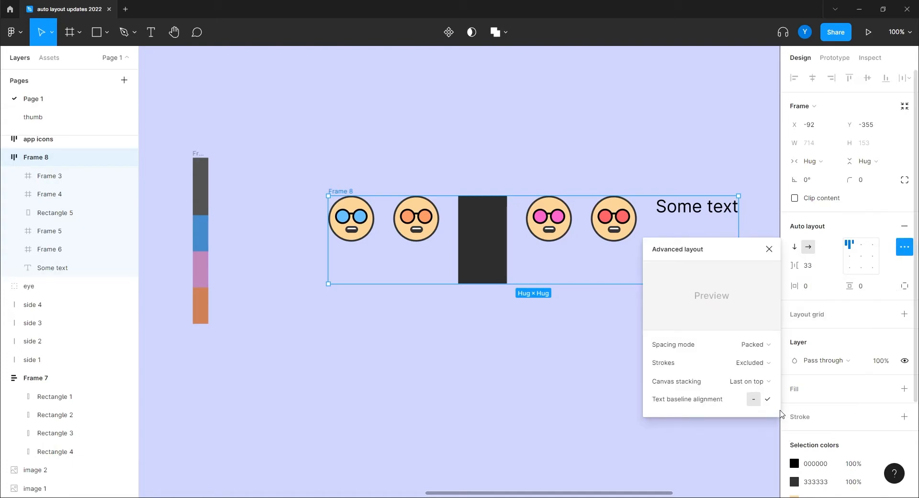
click(767, 399)
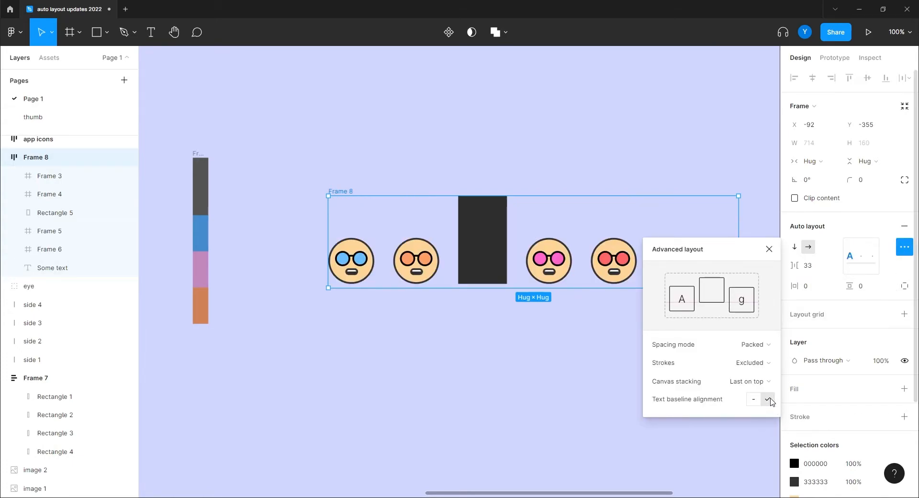
drag(721, 253, 854, 162)
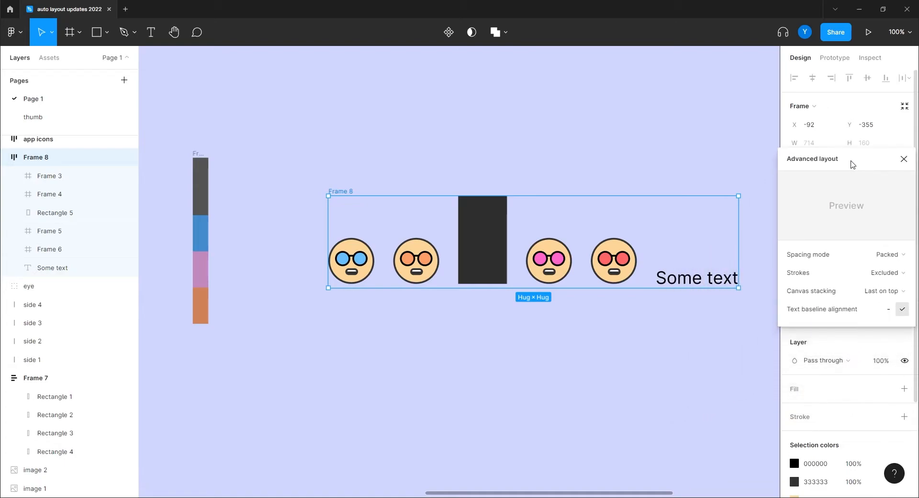
drag(635, 344, 567, 317)
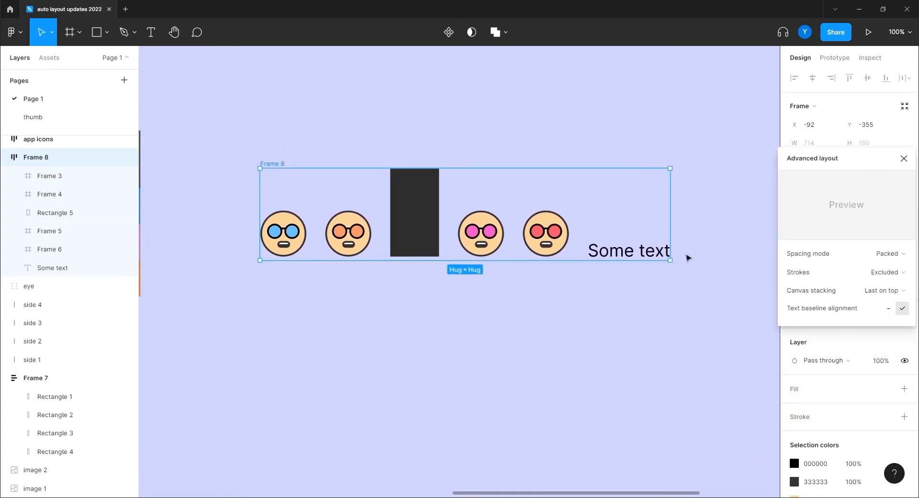
- Close the advanced layout settings and align the frame's contents to the left and vertically centered
click(903, 157)
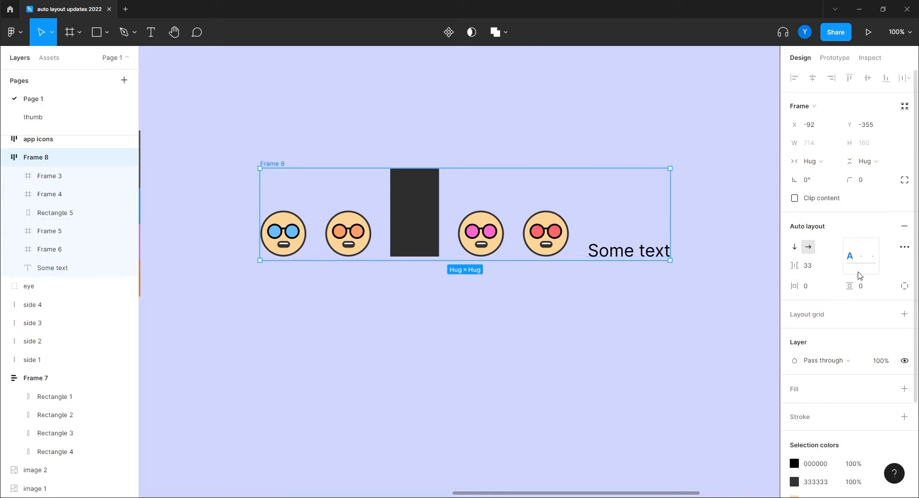
click(849, 255)
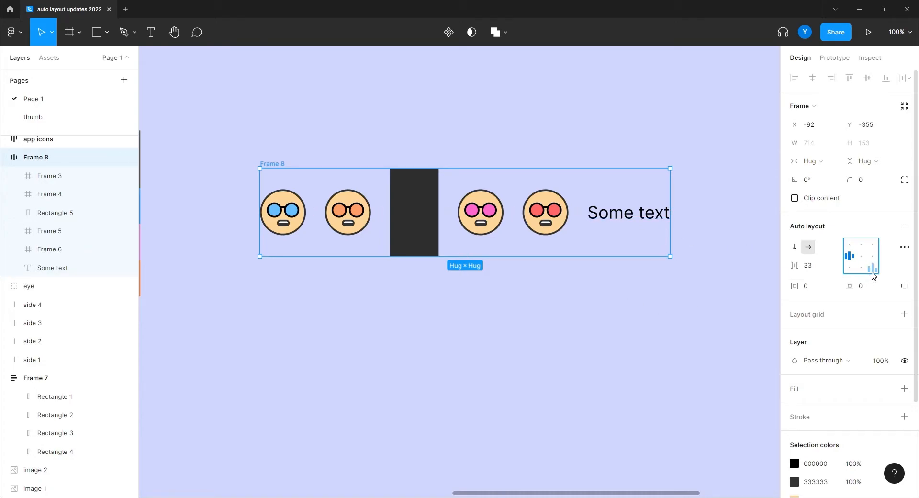
- Turn on text baseline alignment for the face row's frame, then switch its contents to bottom-left alignment
click(904, 247)
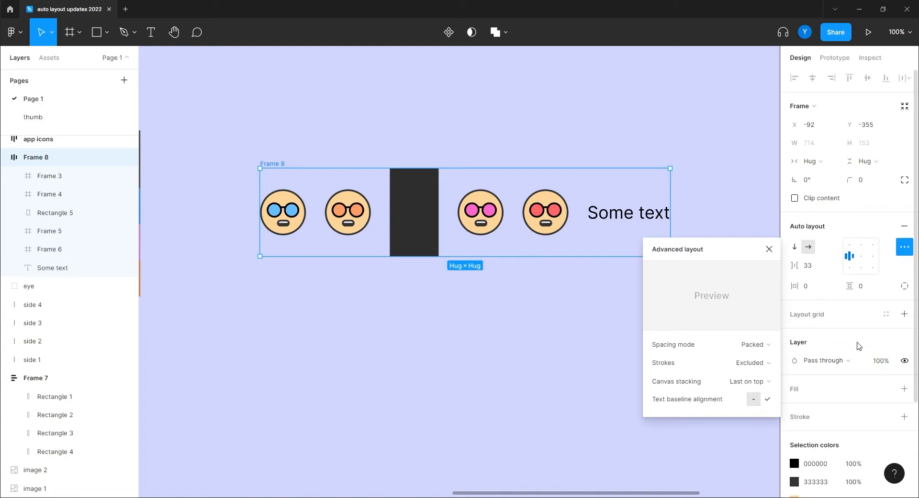
click(768, 400)
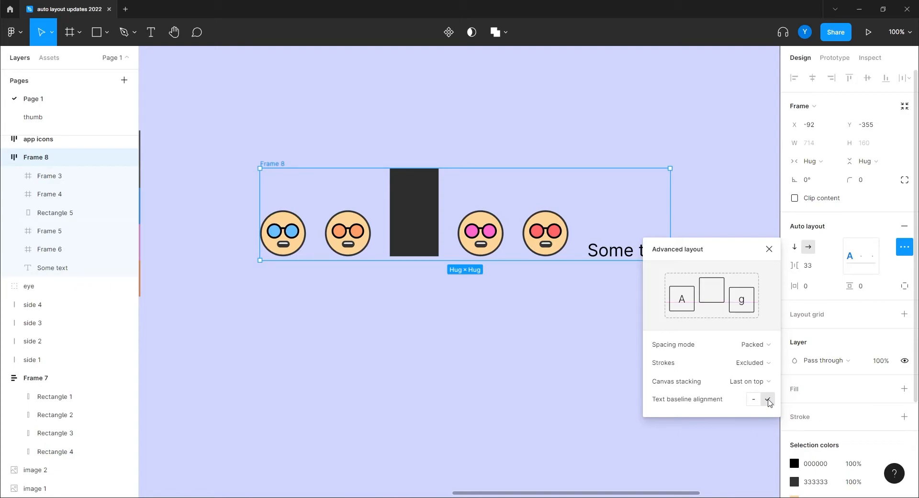
drag(727, 242, 805, 127)
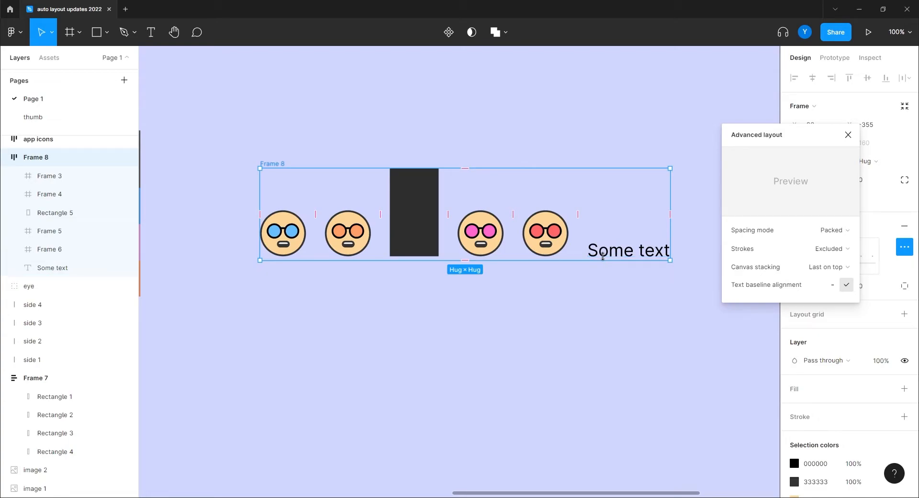
drag(793, 135, 821, 104)
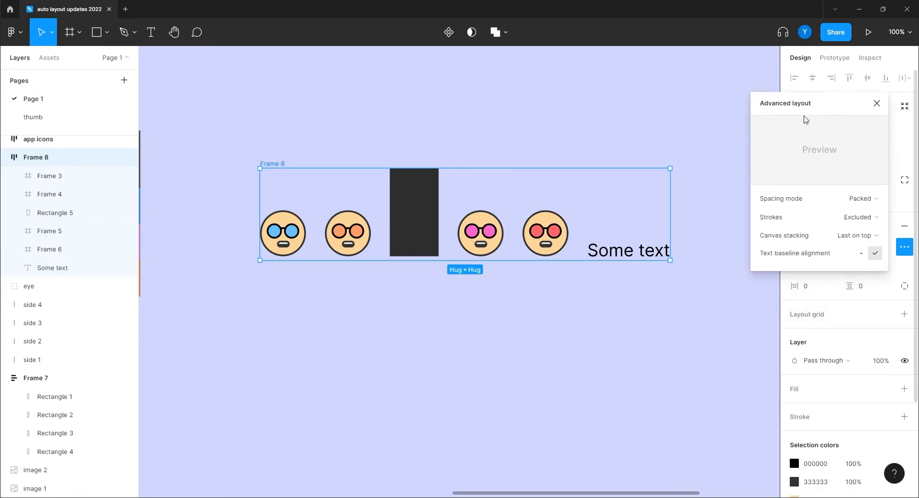
click(876, 102)
click(849, 268)
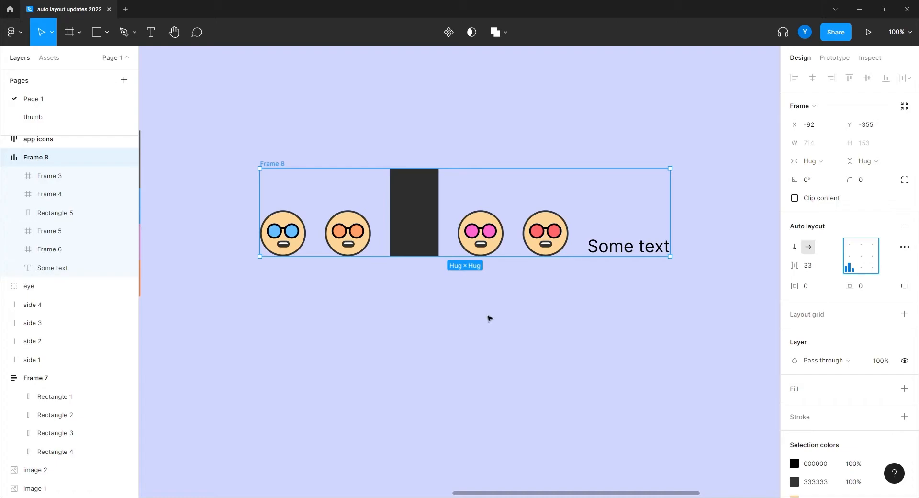
- Duplicate the face row's frame directly below the original and delete the dark grey rectangle from the copy
drag(275, 164, 276, 291)
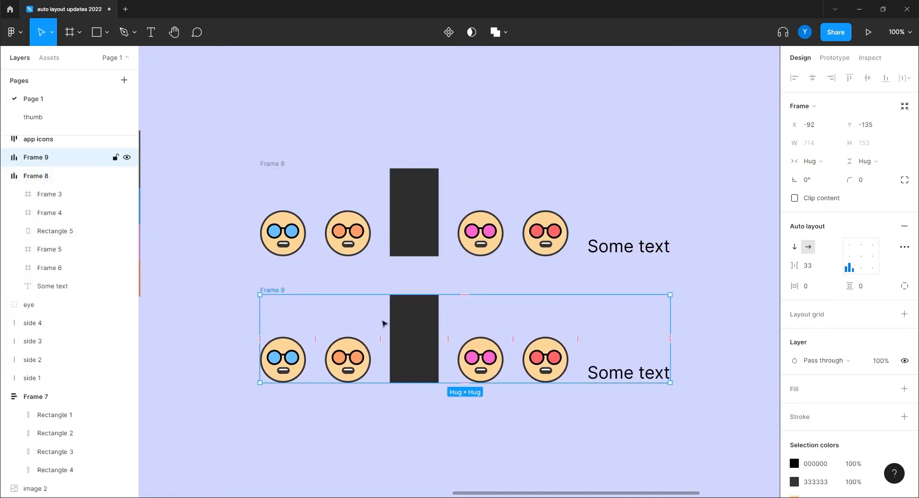
click(399, 306)
key(Delete)
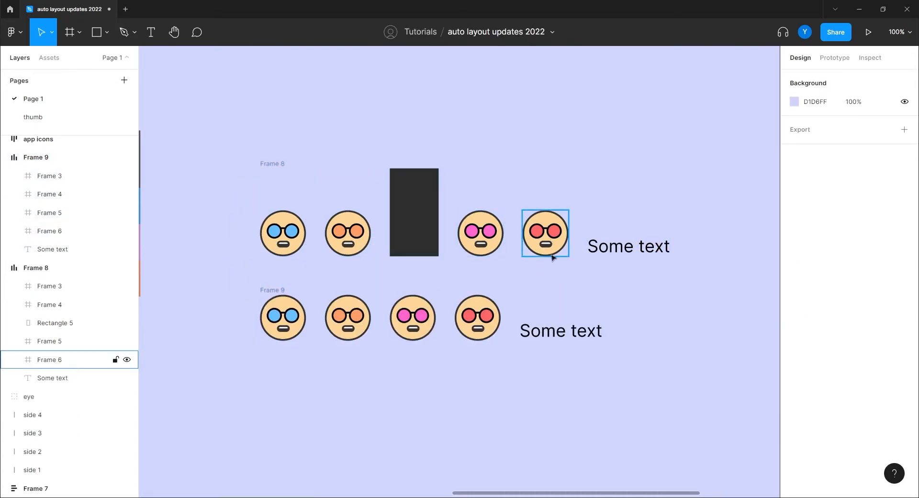
- Align the copied row's contents left and vertically centered, and turn on its text baseline alignment in the advanced layout settings
click(284, 302)
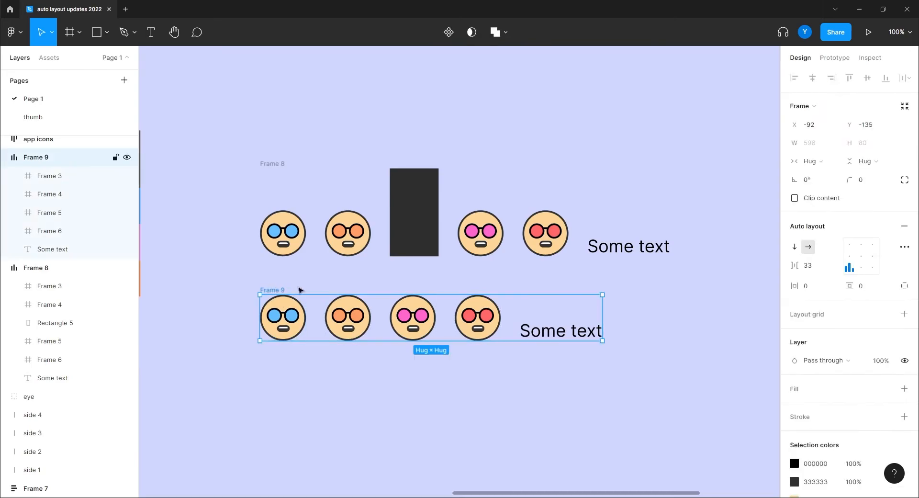
click(849, 257)
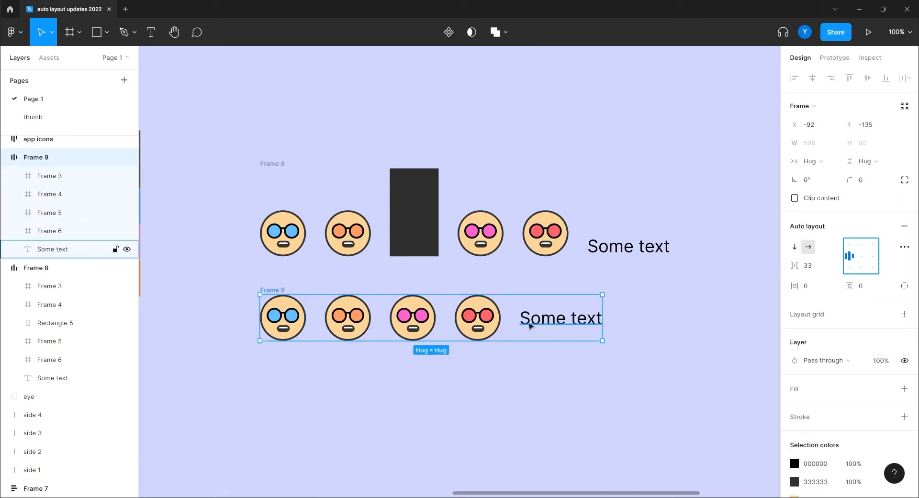
click(904, 248)
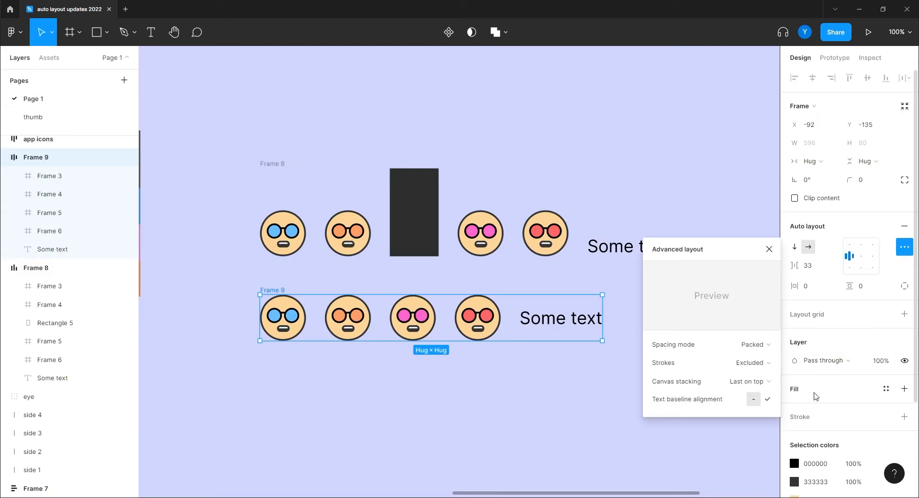
click(767, 399)
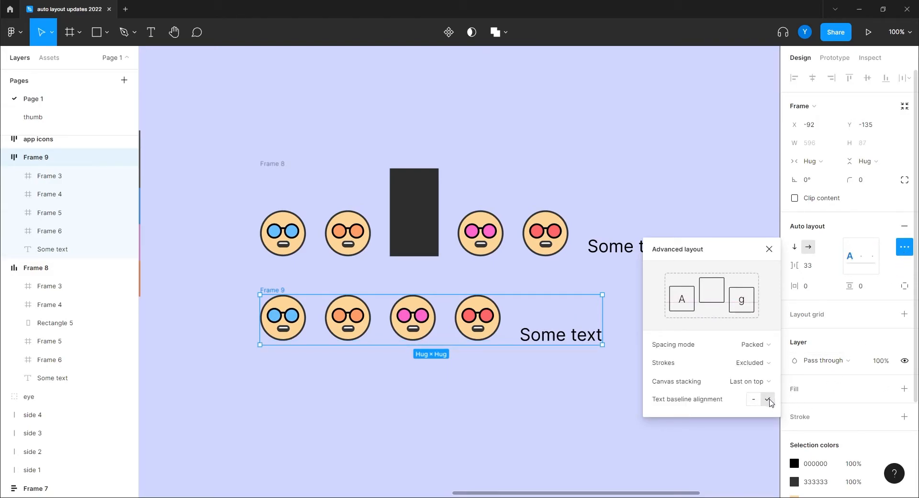
click(768, 248)
click(632, 386)
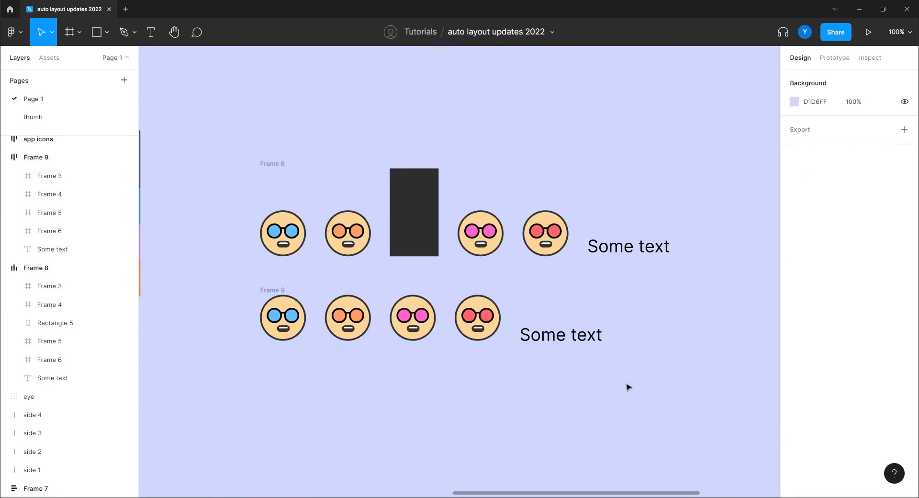
- Review the text baseline alignment preview in the advanced layout settings of the copied face row
click(271, 295)
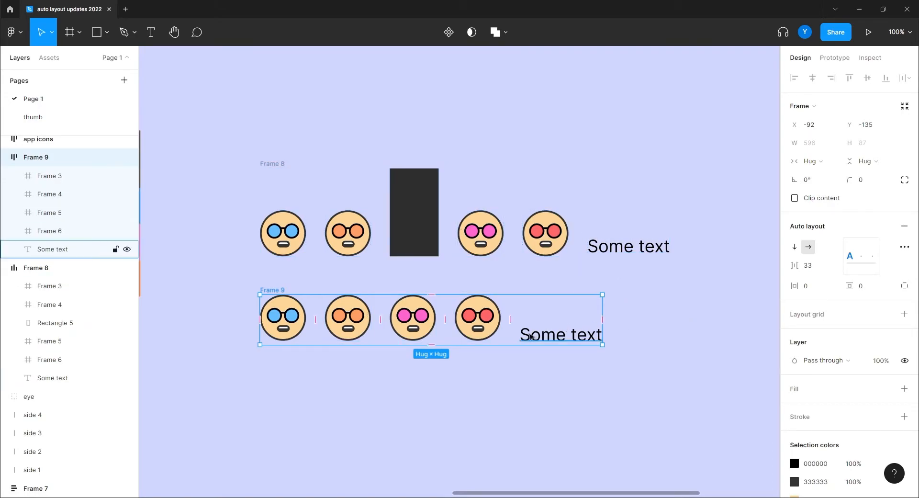
click(906, 248)
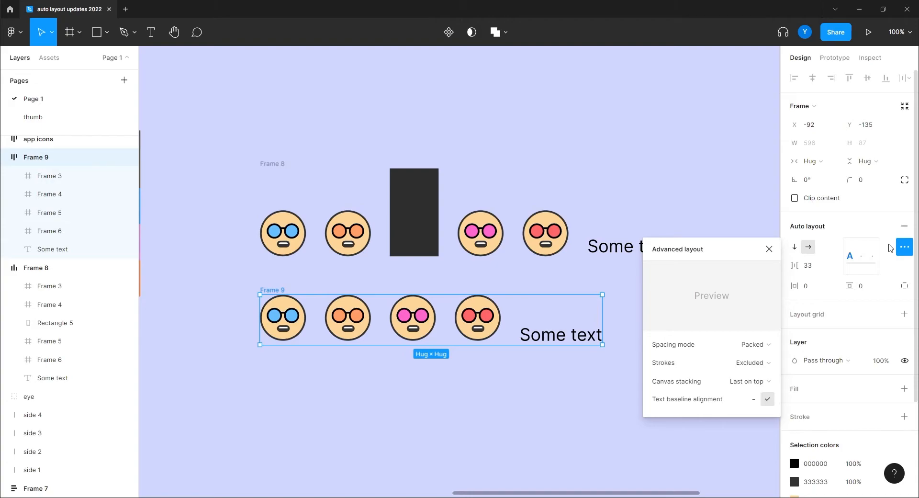
mouse_move(707, 401)
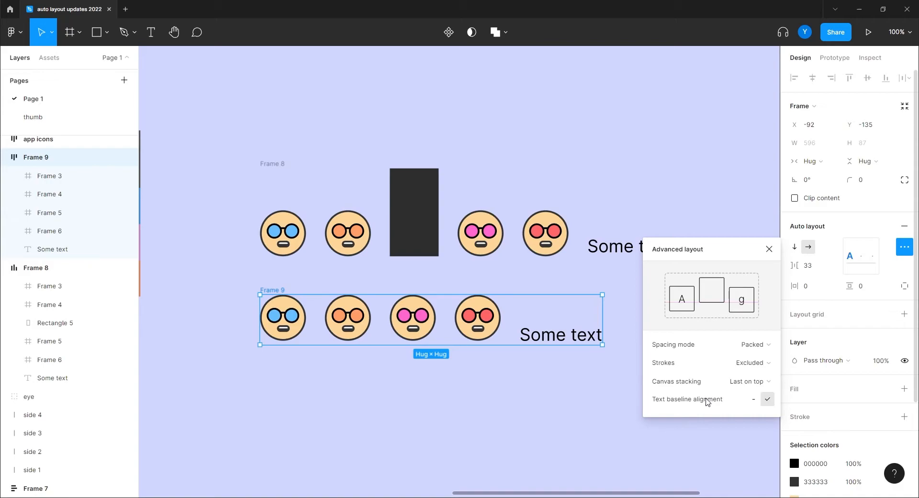
click(768, 248)
click(544, 387)
- Examine up close how "Some text" lines up with the faces in the lower row and in the upper row
drag(544, 388, 562, 344)
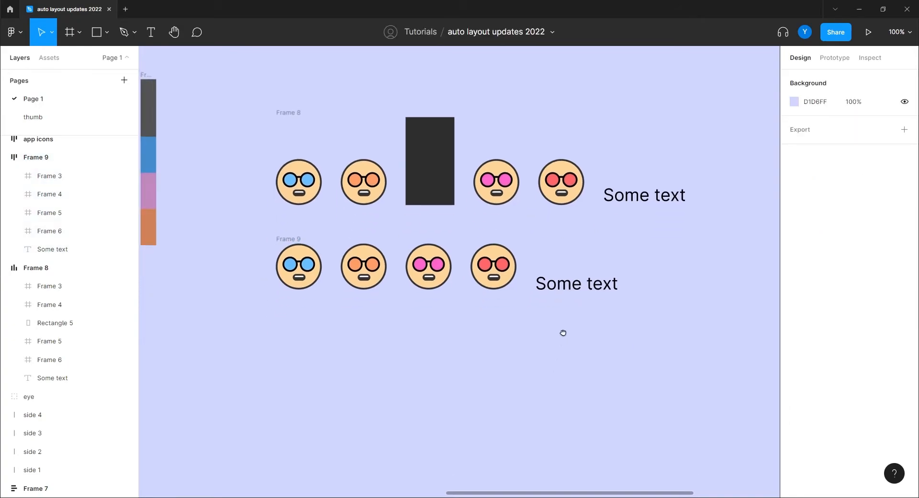
scroll(566, 281, up, 6)
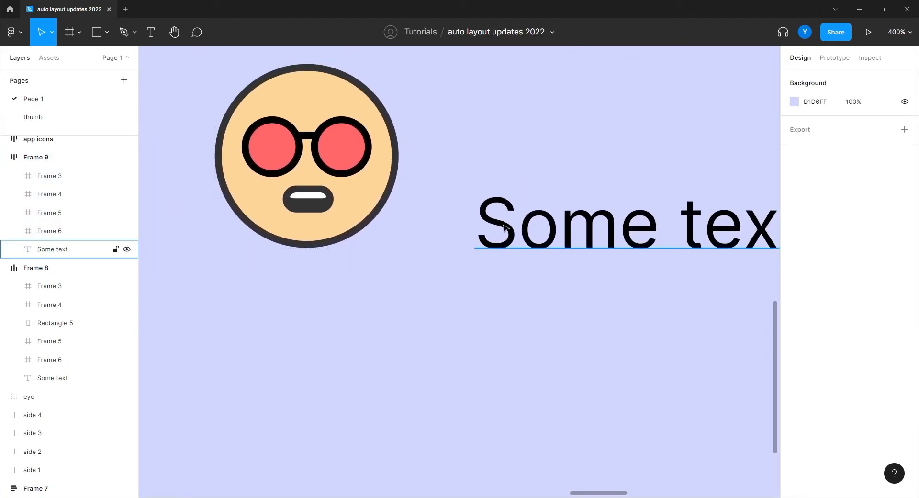
click(504, 232)
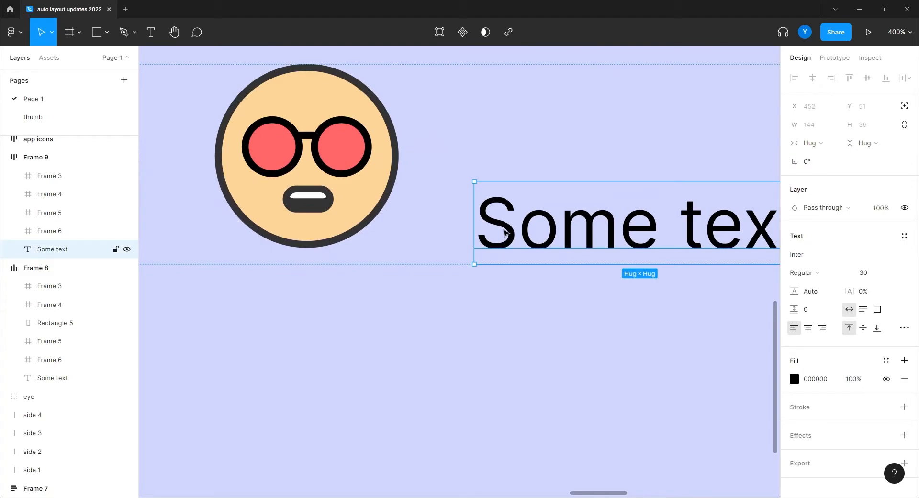
drag(363, 294, 424, 371)
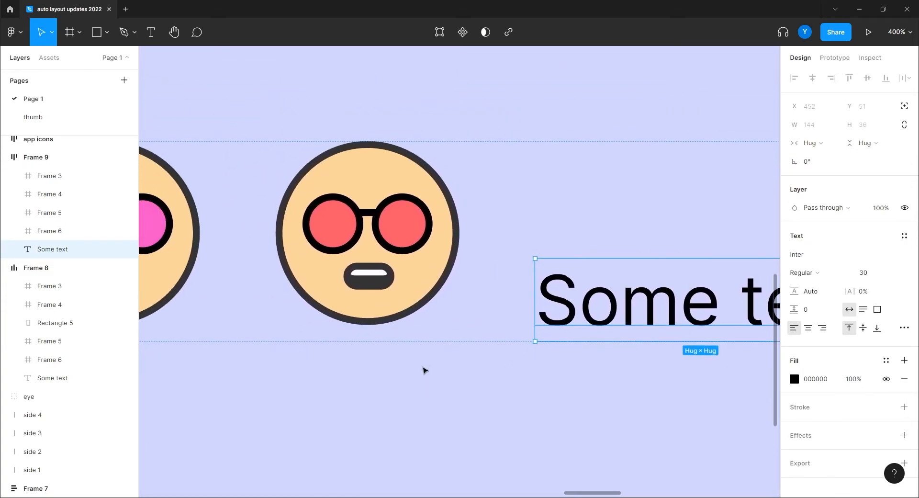
key(minus)
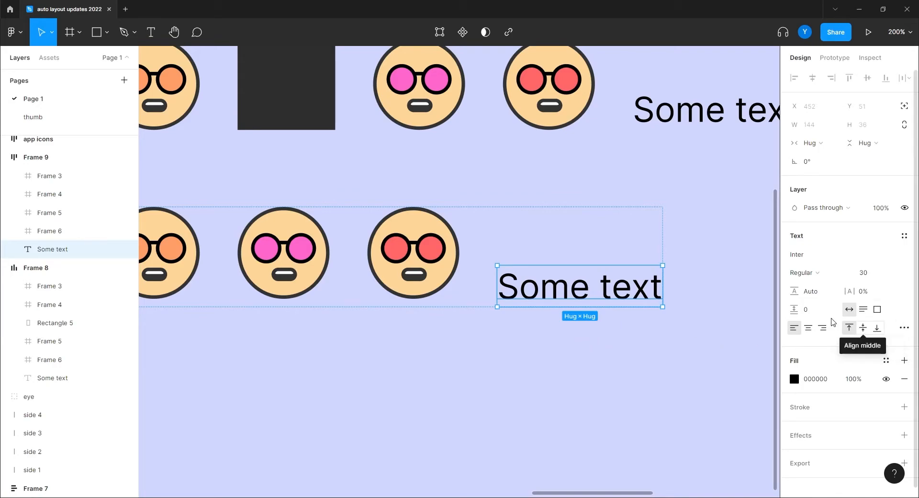
drag(595, 221, 579, 345)
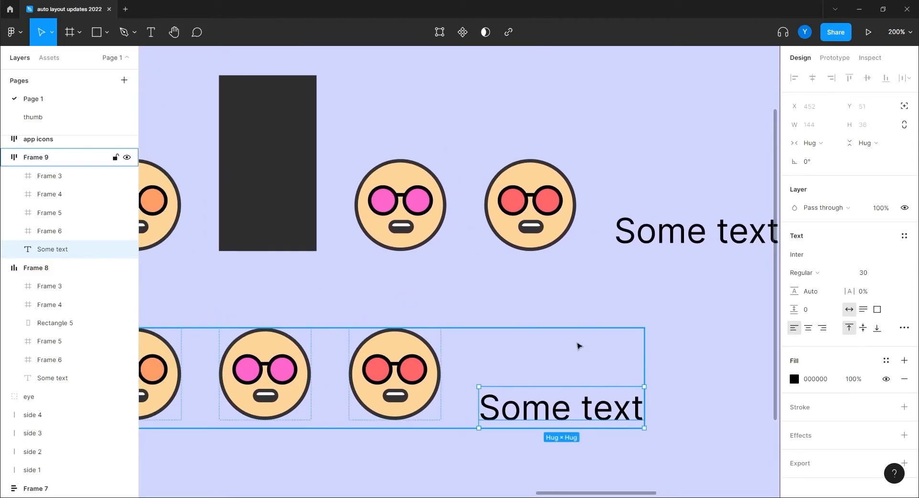
drag(605, 278, 449, 221)
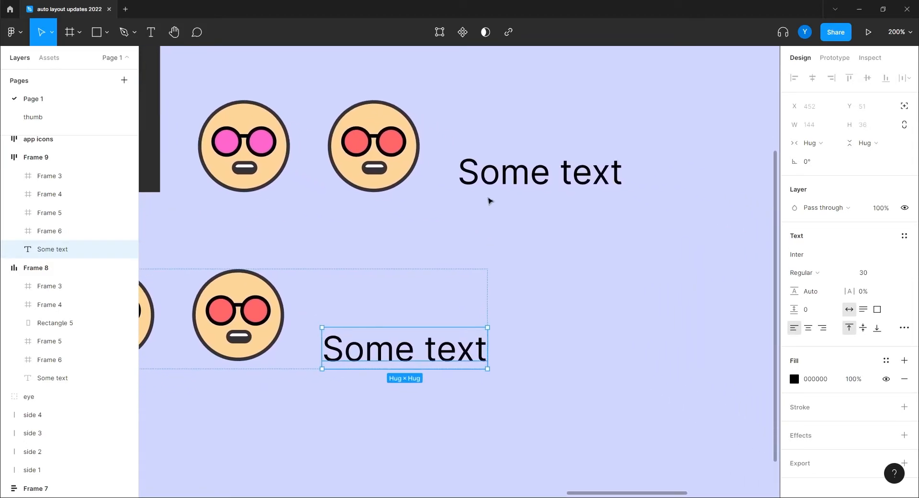
click(487, 172)
drag(383, 242, 551, 266)
key(shift+0)
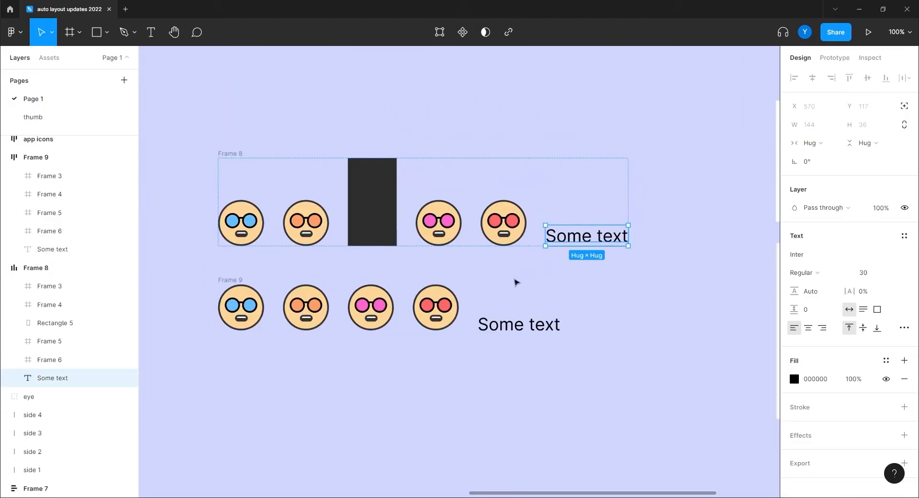
- Deselect the text and select the frame of the upper face row containing the dark grey rectangle
click(367, 386)
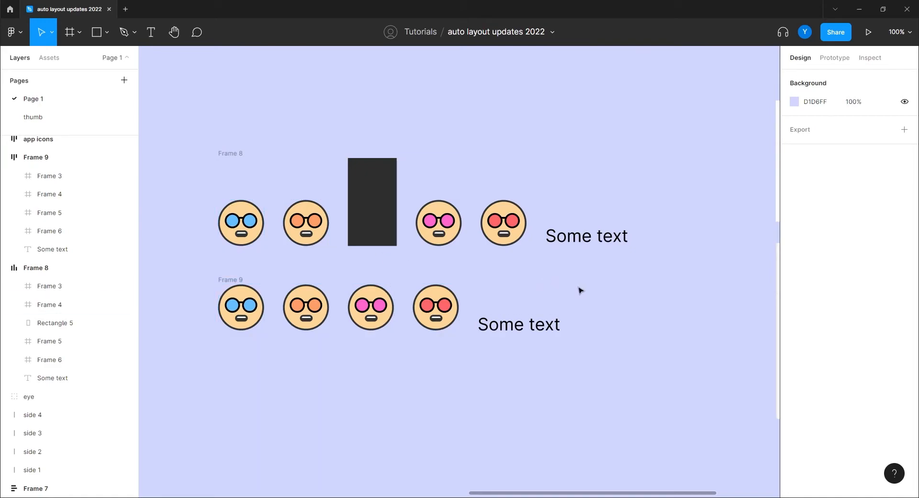
key(minus)
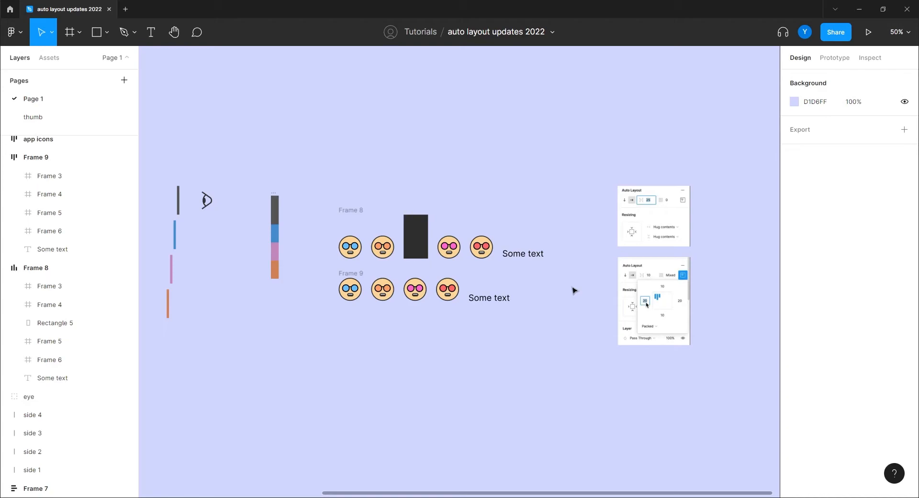
key(plus)
drag(426, 266, 510, 258)
click(312, 146)
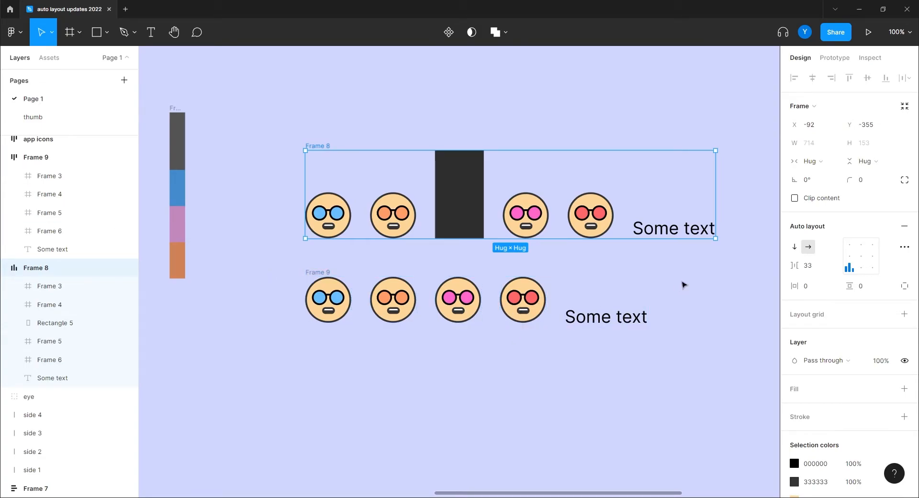
- Examine how the text's bounding box in Frame 8 lines up with the bottoms of the faces
drag(675, 275, 496, 284)
key(ctrl+plus)
click(594, 228)
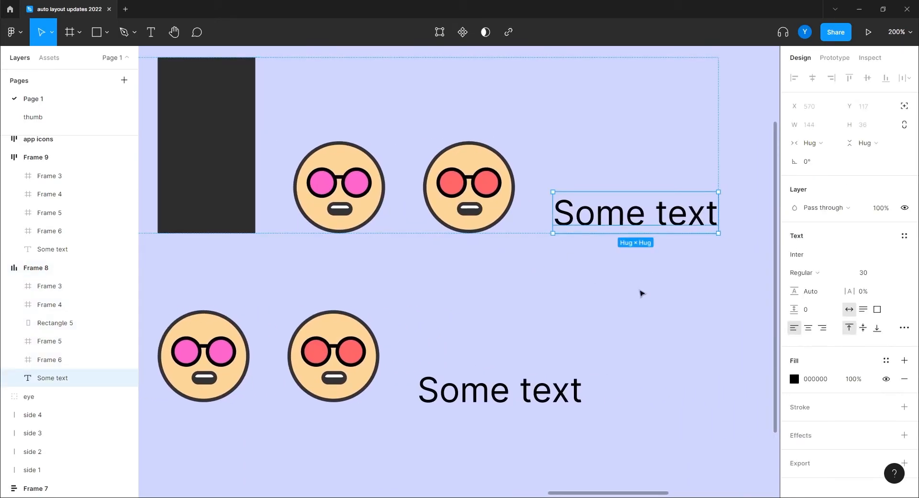
key(ctrl+plus)
drag(648, 266, 476, 281)
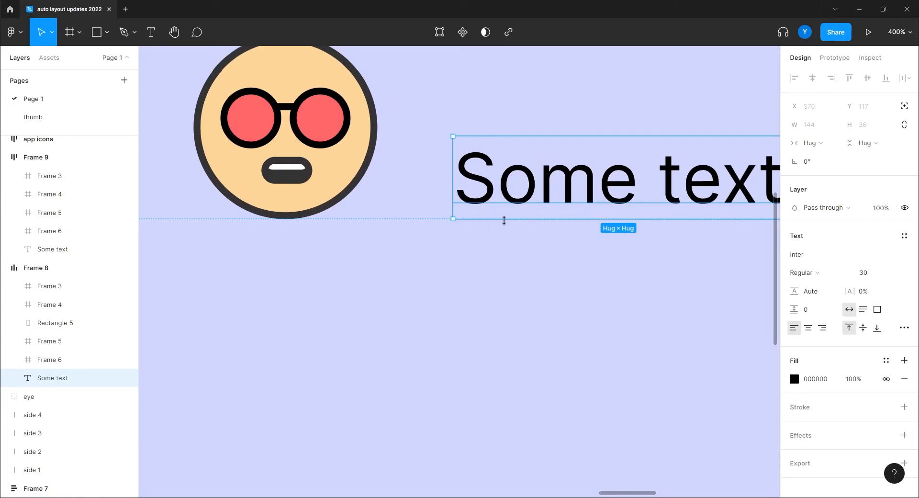
key(ctrl+minus)
drag(381, 278, 499, 267)
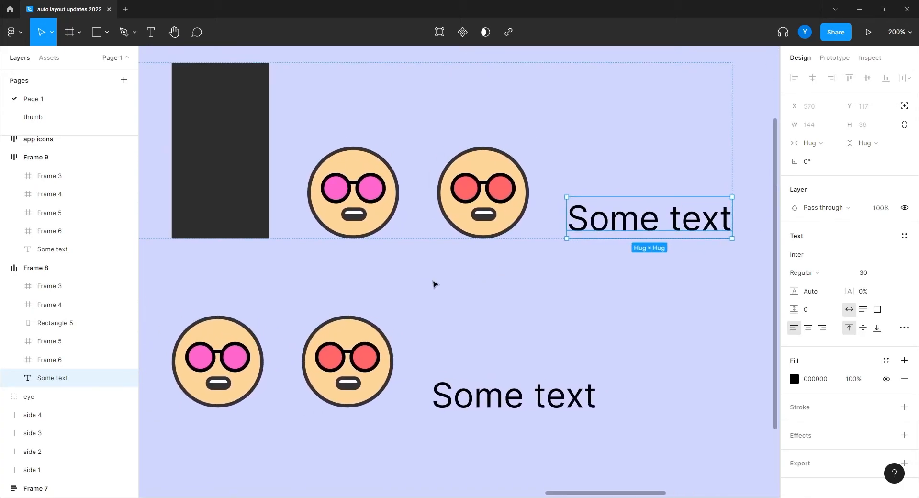
key(ctrl+minus)
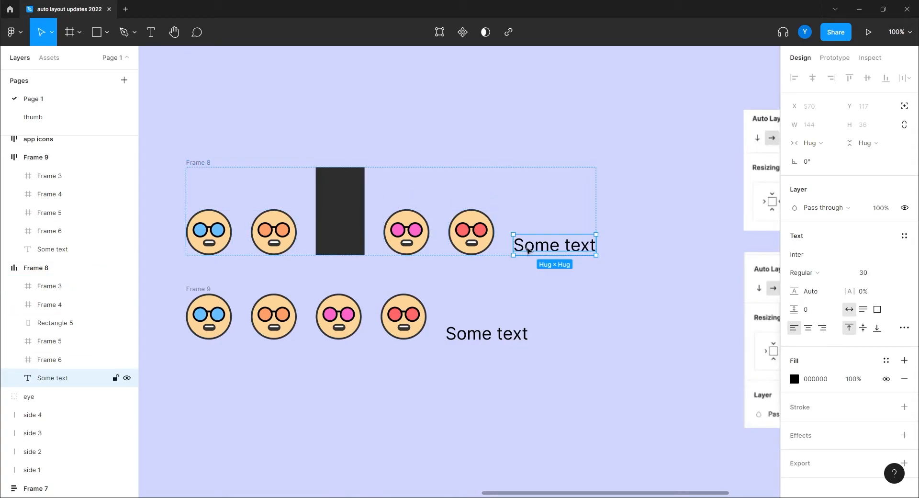
- Inspect Frame 9, its last face and its text to compare the text baseline with the bottoms of the faces
click(315, 389)
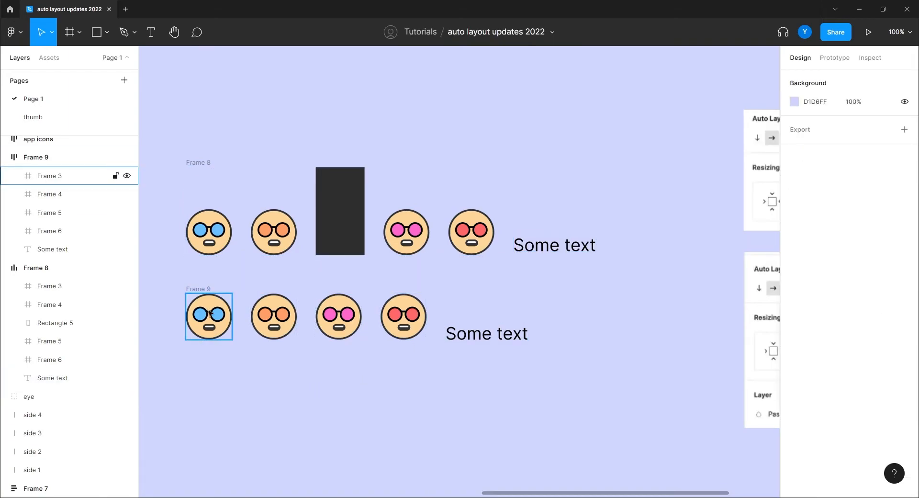
click(192, 291)
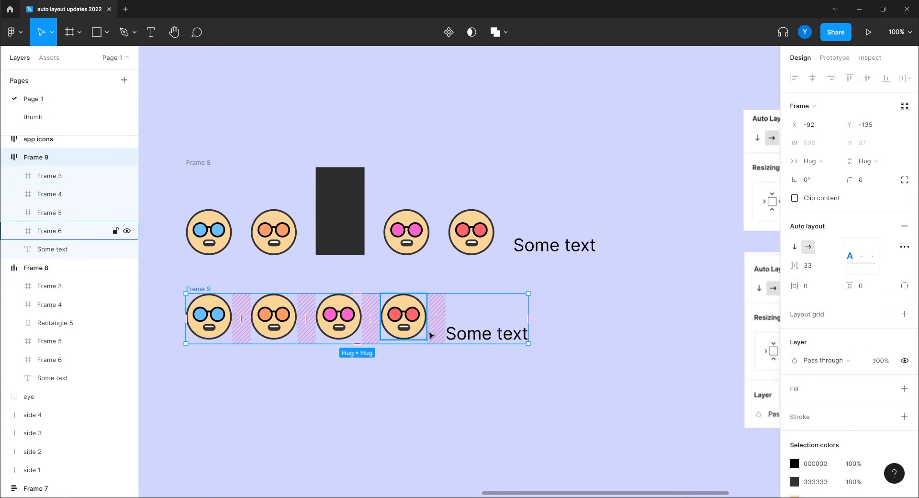
drag(421, 377, 521, 301)
key(ctrl+plus)
drag(596, 292, 508, 292)
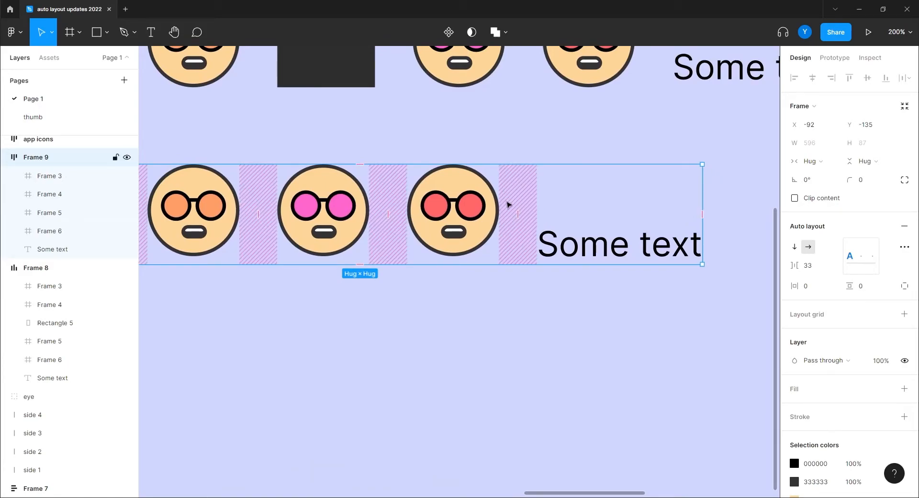
click(526, 318)
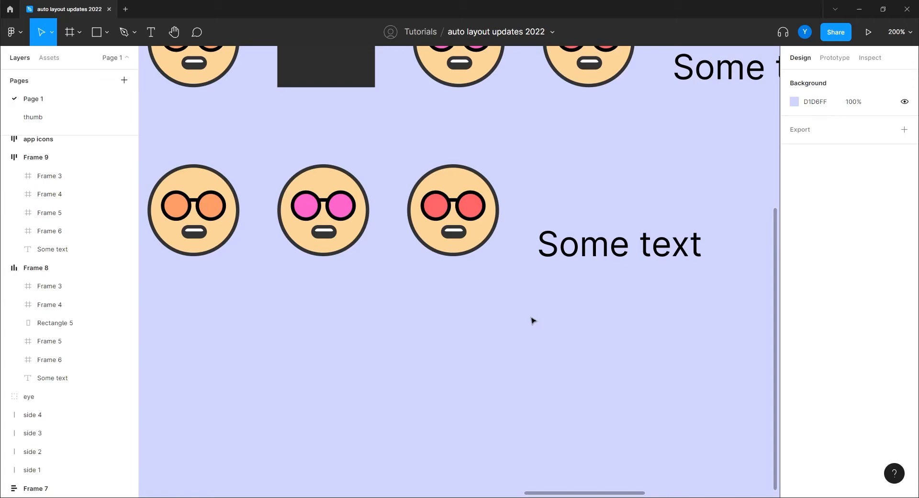
click(463, 246)
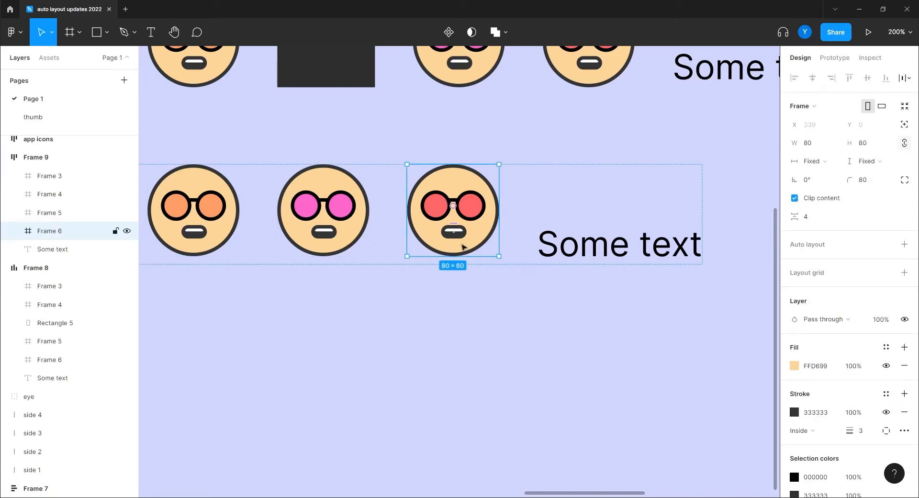
click(554, 248)
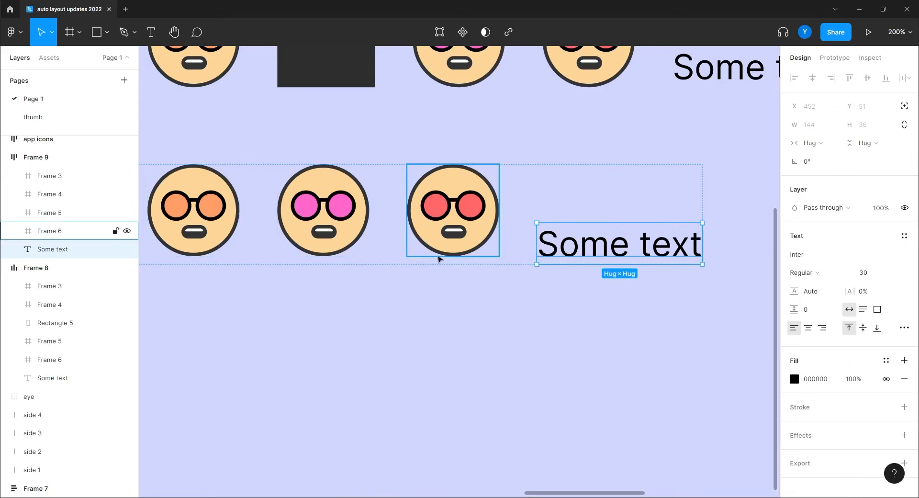
click(449, 242)
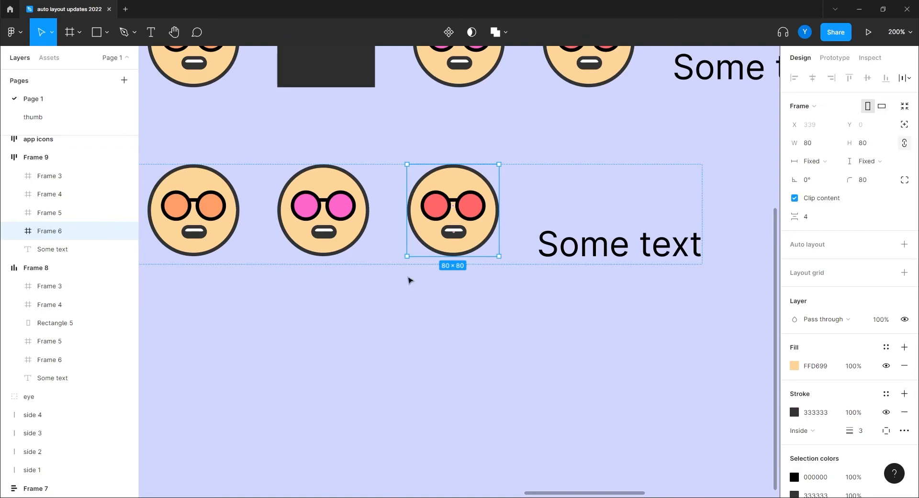
click(410, 306)
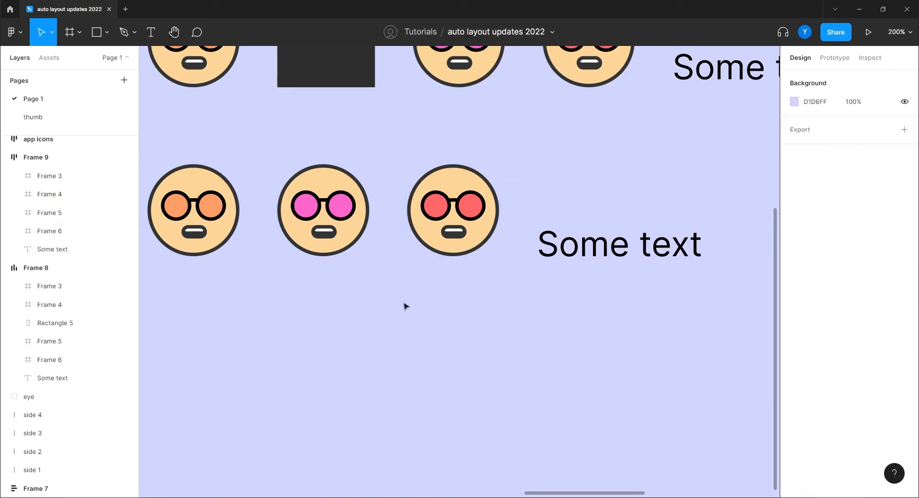
key(shift+0)
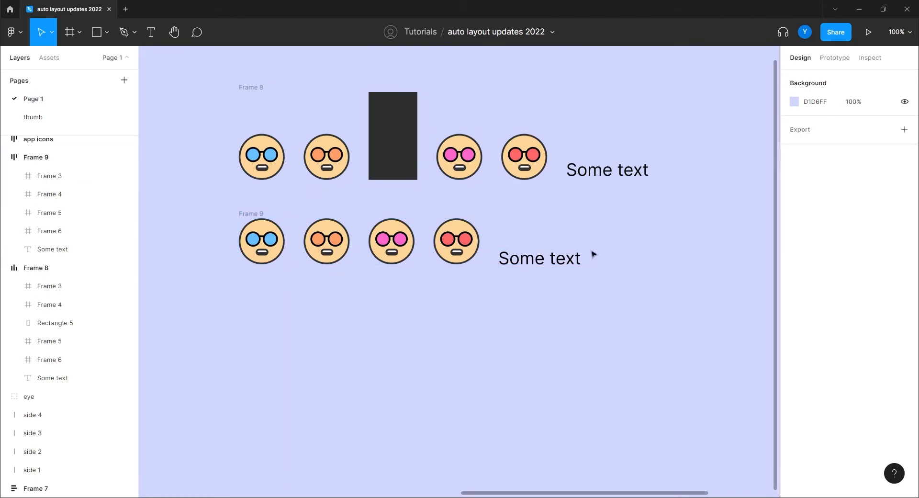
- Review the text baseline alignment option in Frame 9's advanced auto layout settings
click(248, 213)
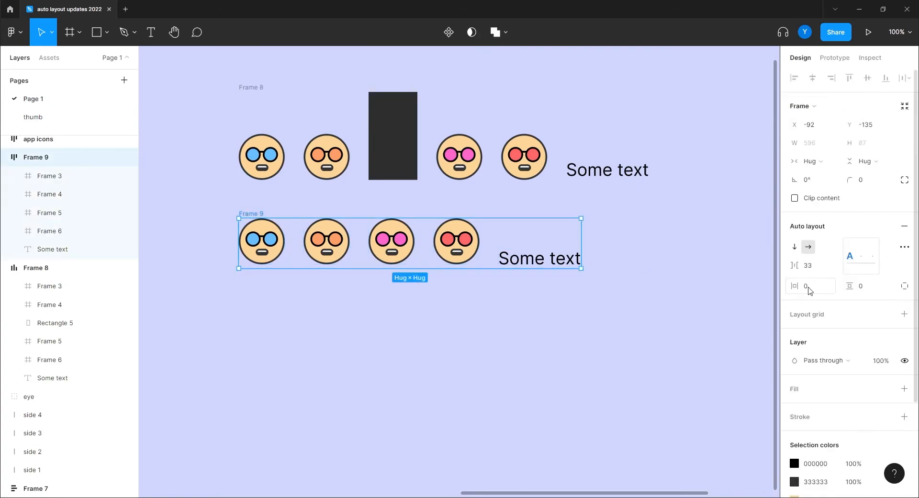
click(903, 247)
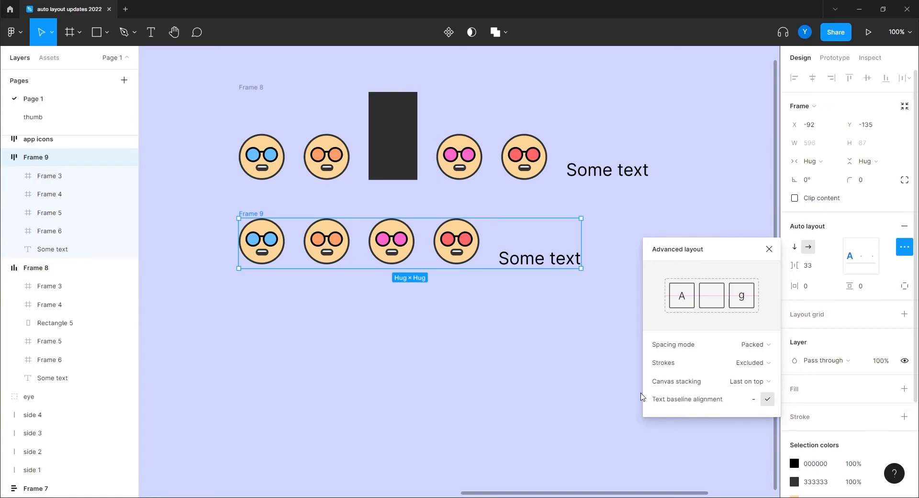
click(496, 333)
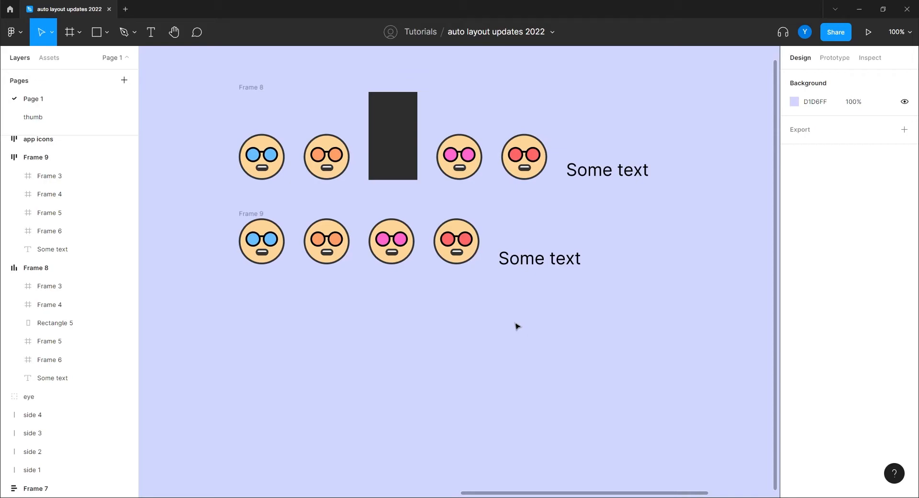
- Move the app icons frame to the empty canvas area below Frame 9
drag(340, 300, 463, 353)
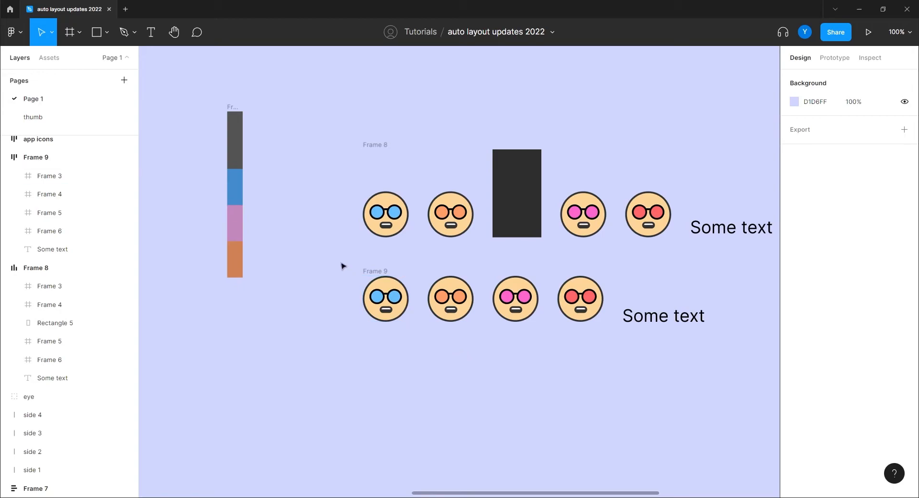
drag(392, 398, 293, 199)
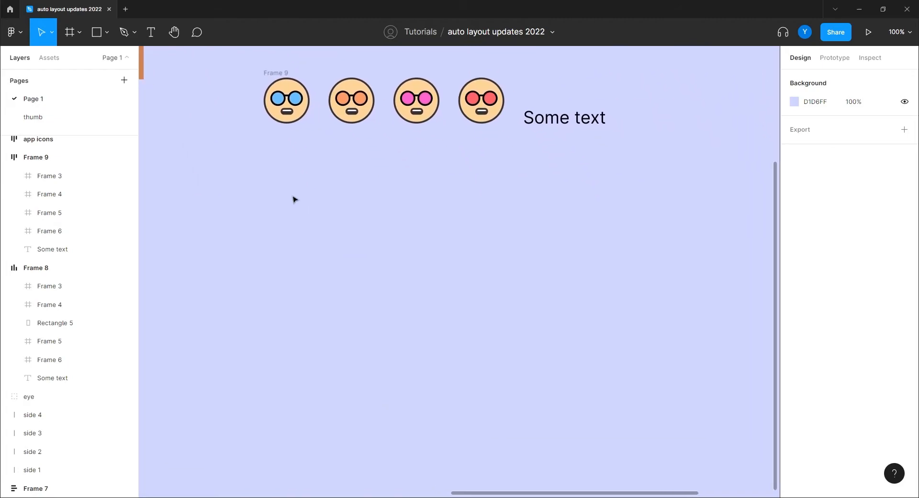
mouse_move(246, 147)
mouse_down()
mouse_move(404, 215)
mouse_move(264, 174)
mouse_move(449, 288)
mouse_up()
mouse_move(277, 227)
mouse_down()
mouse_move(542, 241)
mouse_move(391, 320)
mouse_move(288, 219)
mouse_up()
key(ctrl+minus)
key(ctrl+minus)
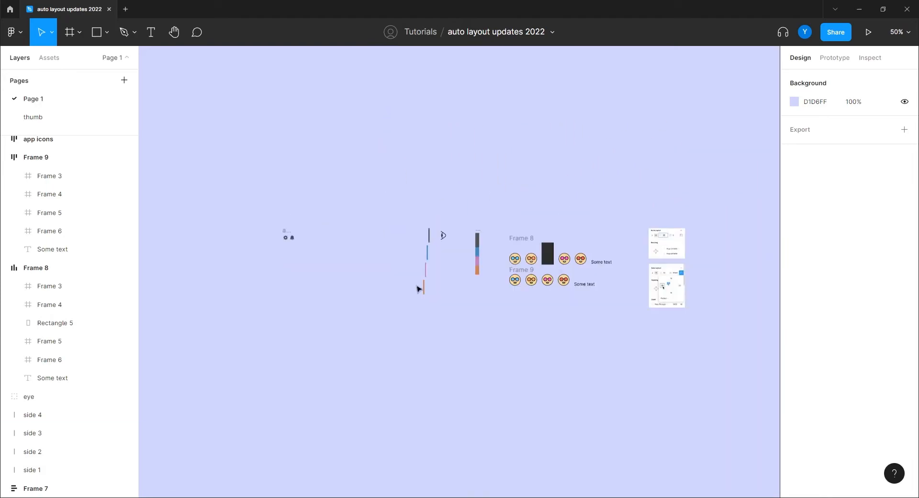
drag(304, 275, 404, 256)
key(ctrl+plus)
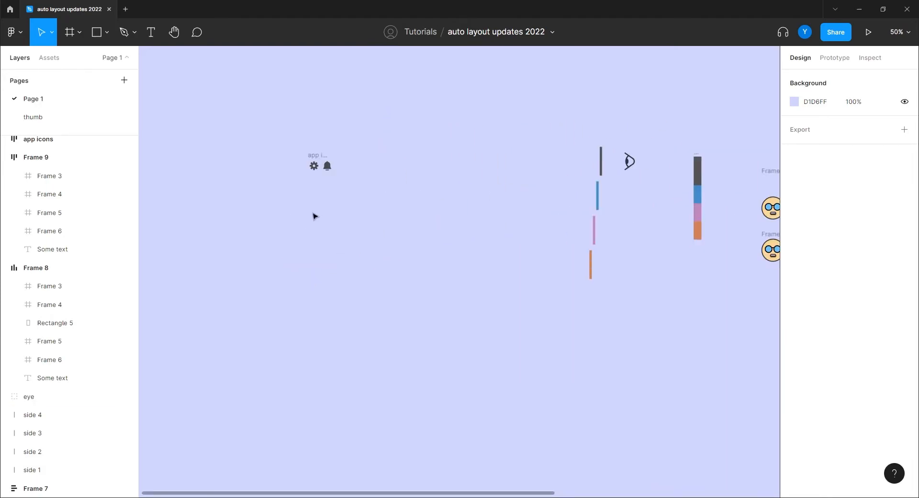
drag(314, 166, 720, 369)
drag(630, 367, 382, 223)
key(ctrl+plus)
key(ctrl+plus)
drag(479, 184, 342, 326)
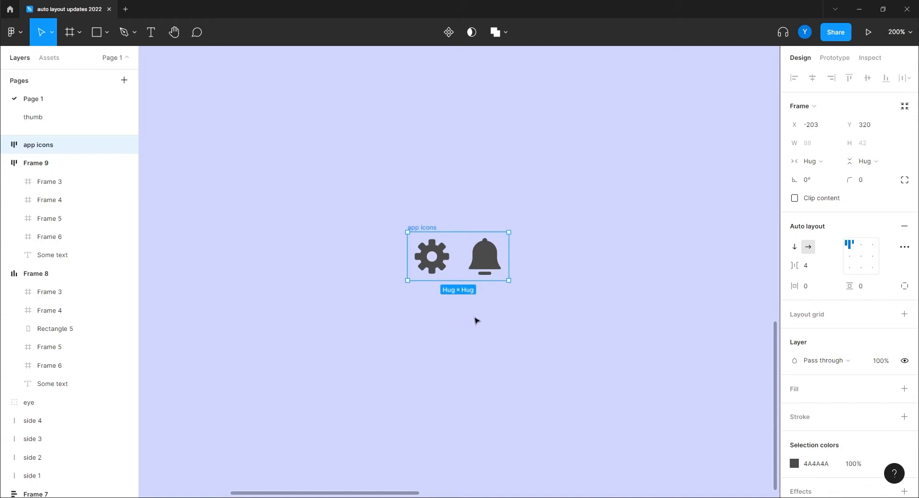
key(ctrl+equal)
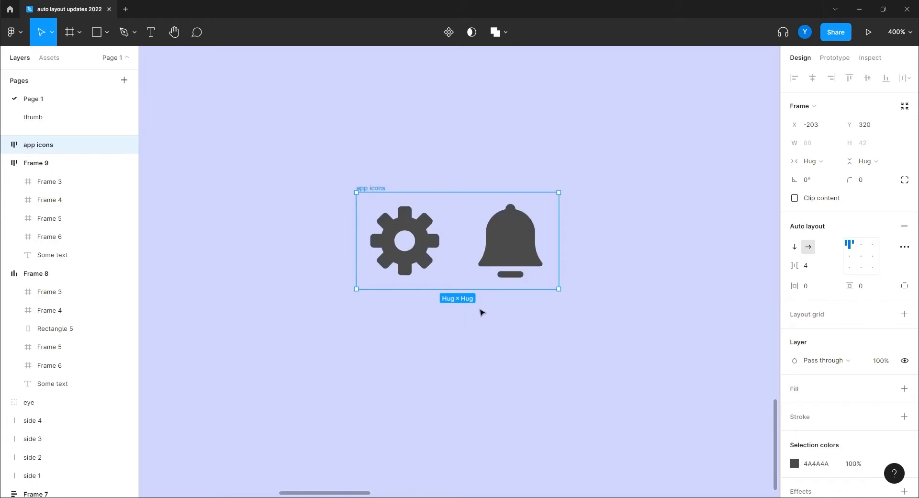
key(ctrl+minus)
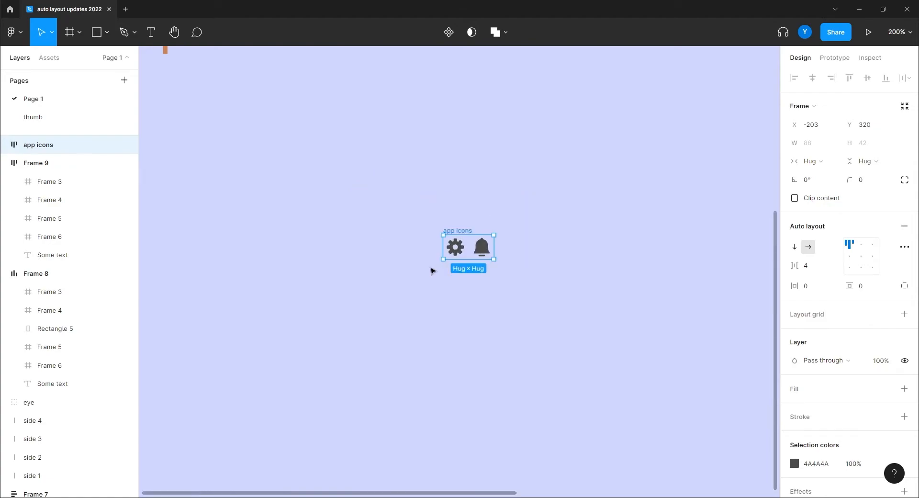
- Add an iPhone 13 mini preset frame to the canvas beside the app icons
drag(421, 280, 265, 200)
click(232, 197)
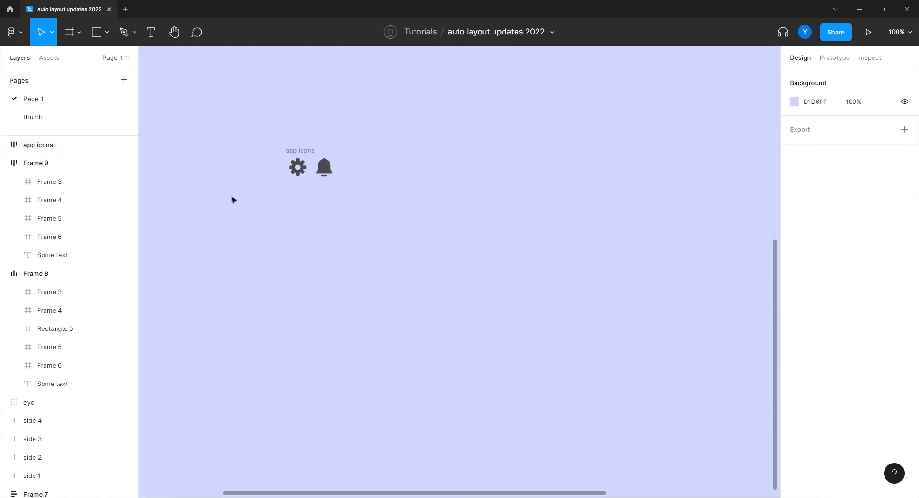
click(70, 37)
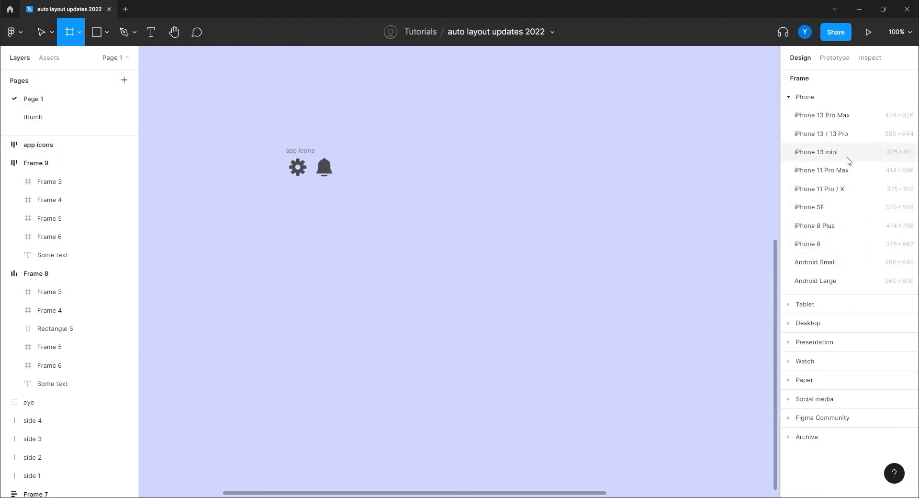
click(831, 156)
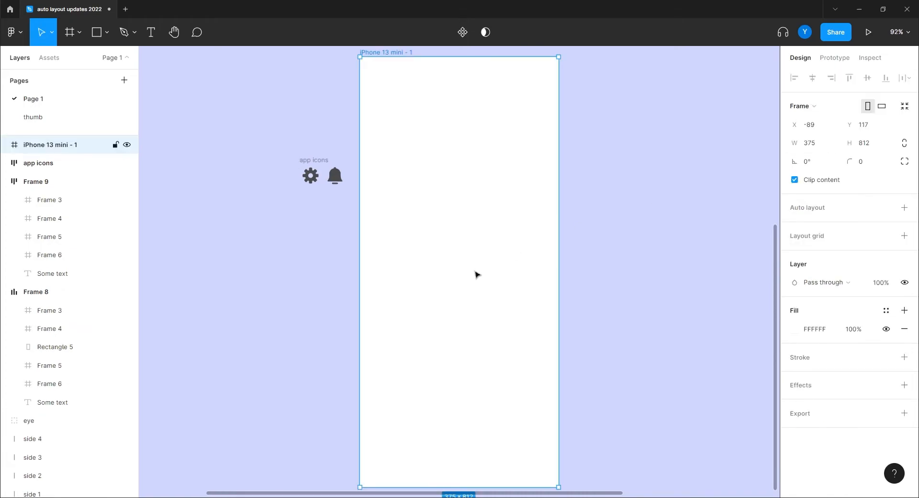
- Place the app icons frame in the upper-right corner of the iPhone 13 mini frame, at X 265, Y 22
drag(311, 163, 511, 70)
drag(658, 191, 623, 311)
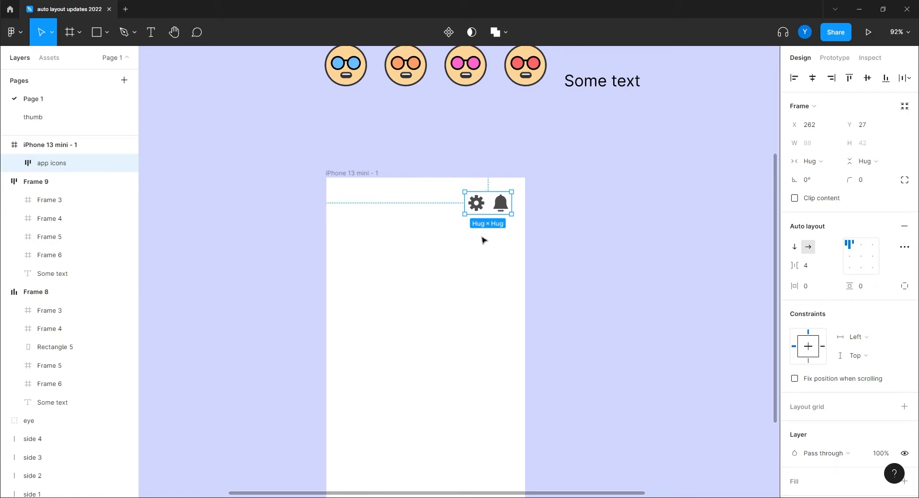
key(Right)
key(Right)
key(Right)
key(Right)
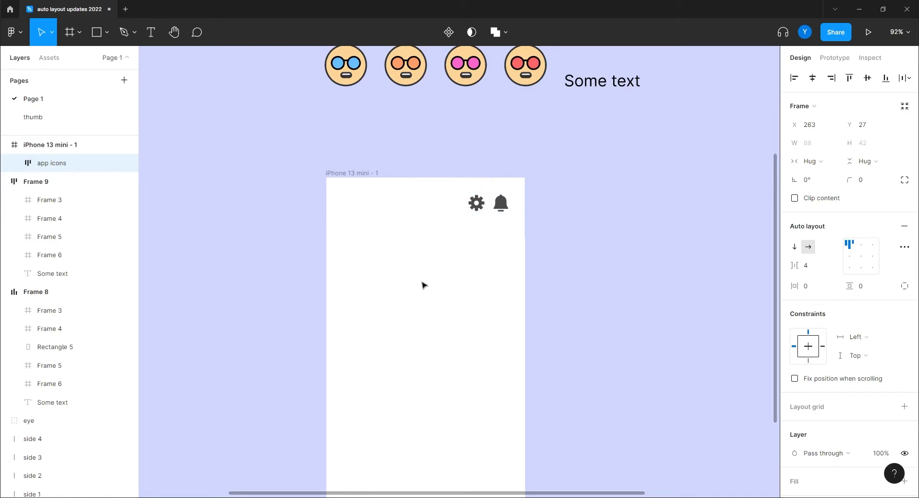
key(Right)
key(Up)
key(Up)
key(Up)
key(Up)
key(Up)
key(Up)
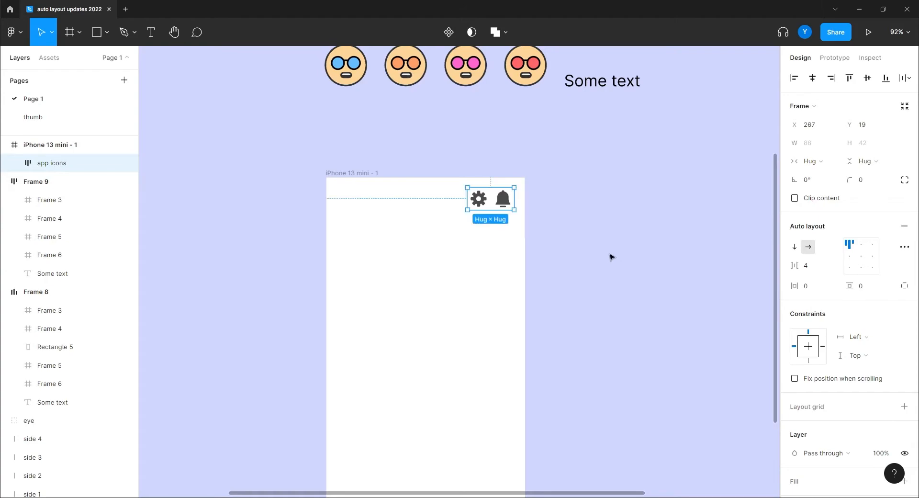
click(600, 254)
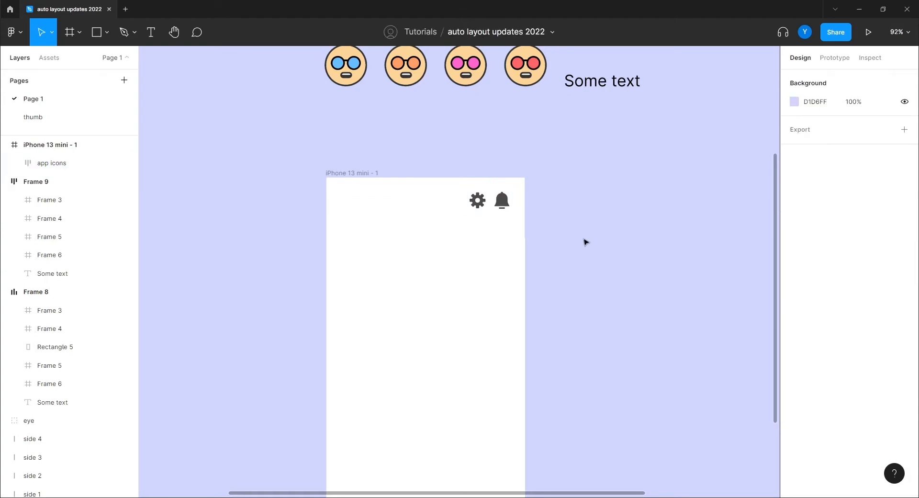
- Draw a square frame about 17 × 17 on the empty canvas to the right of the iPhone 13 mini frame
key(ctrl+plus)
drag(545, 209, 493, 294)
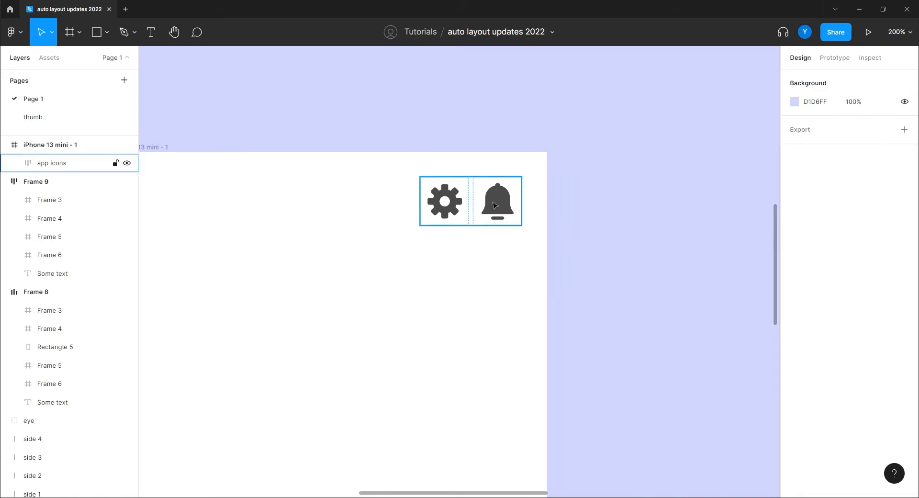
click(503, 219)
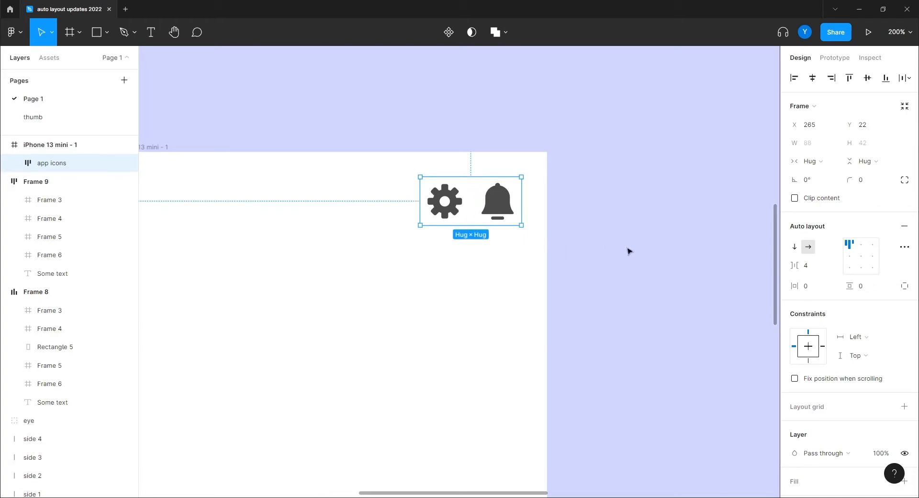
click(586, 254)
click(72, 44)
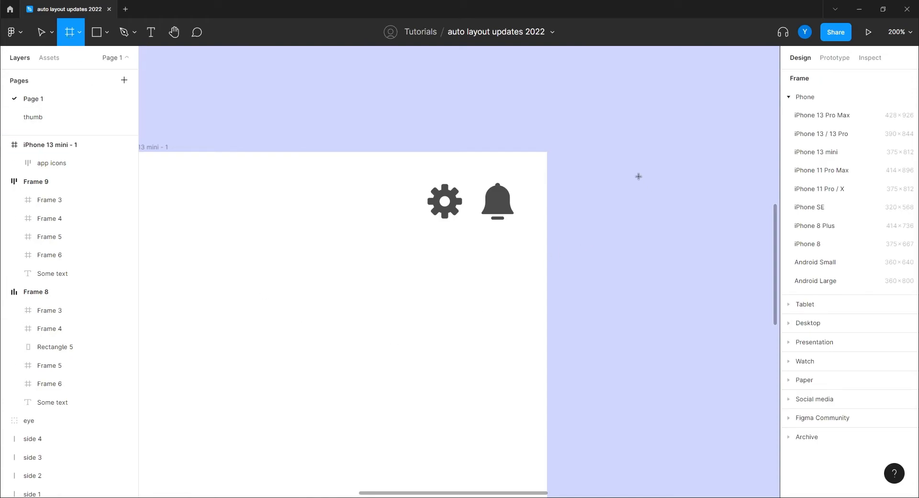
drag(638, 177, 619, 196)
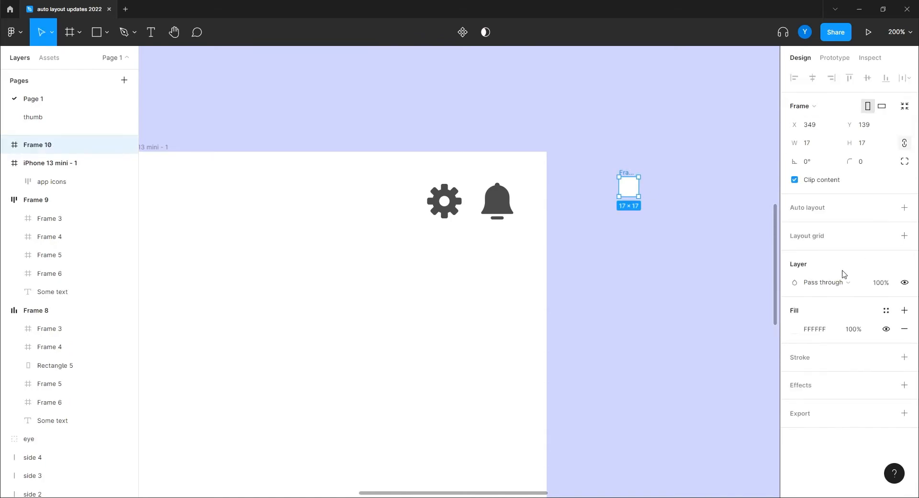
- Set the new square frame's size to 16 × 16
click(864, 142)
text(16)
key(Return)
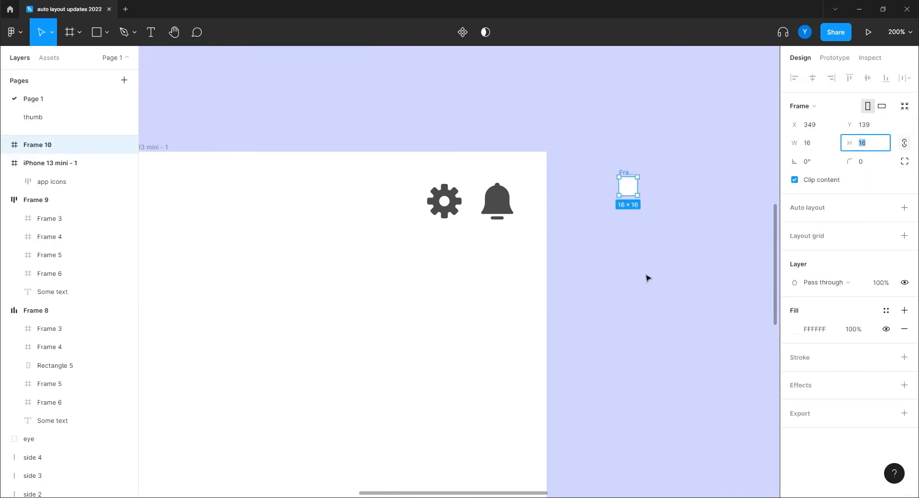
key(Up)
key(Up)
key(Down)
key(Down)
- Move the 16 × 16 frame closer to the phone frame, to X 300, Y 146, and set its corner radius to 22
drag(681, 238, 598, 272)
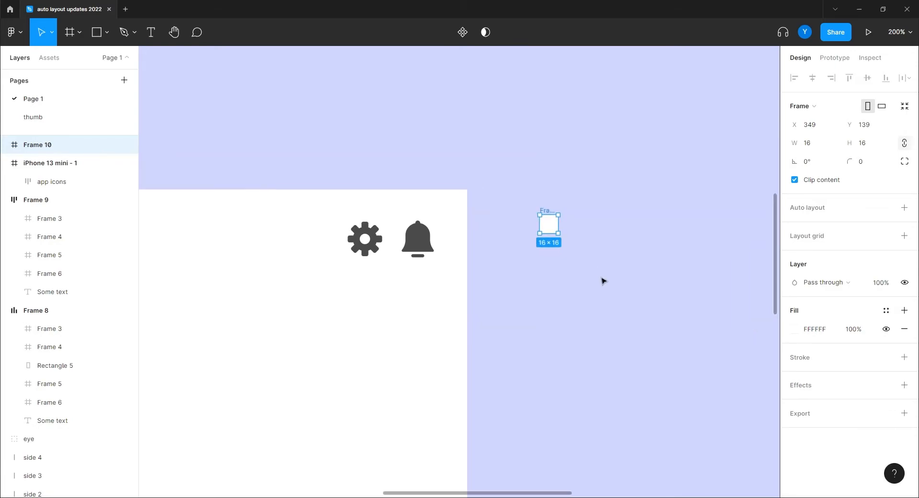
key(ctrl+plus)
key(ctrl+plus)
drag(642, 234, 424, 278)
drag(574, 75, 350, 106)
drag(348, 283, 509, 360)
click(861, 163)
text(22)
key(Return)
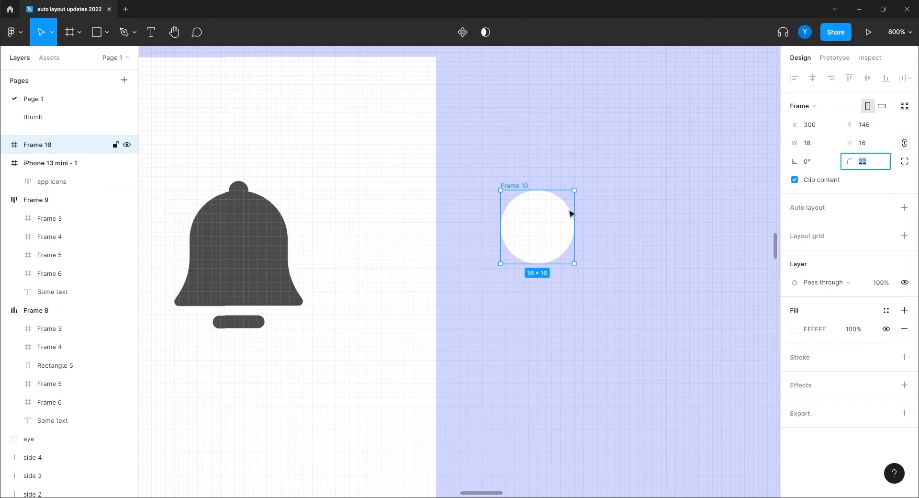
- Change the round frame's fill to the red E65252
click(794, 329)
drag(692, 246, 734, 245)
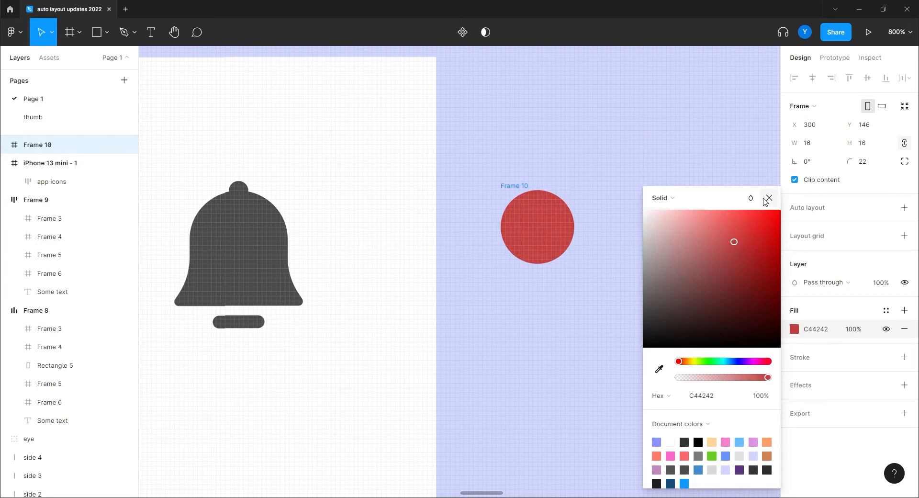
click(768, 198)
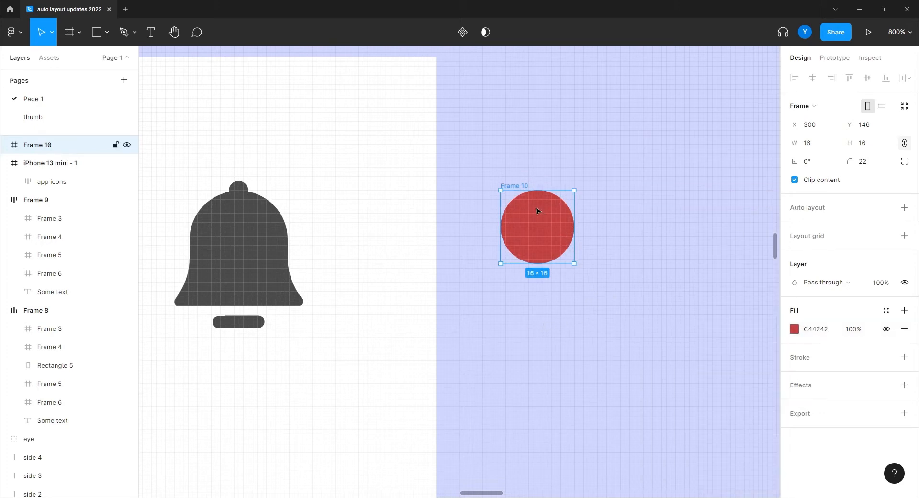
click(793, 329)
drag(734, 243, 729, 223)
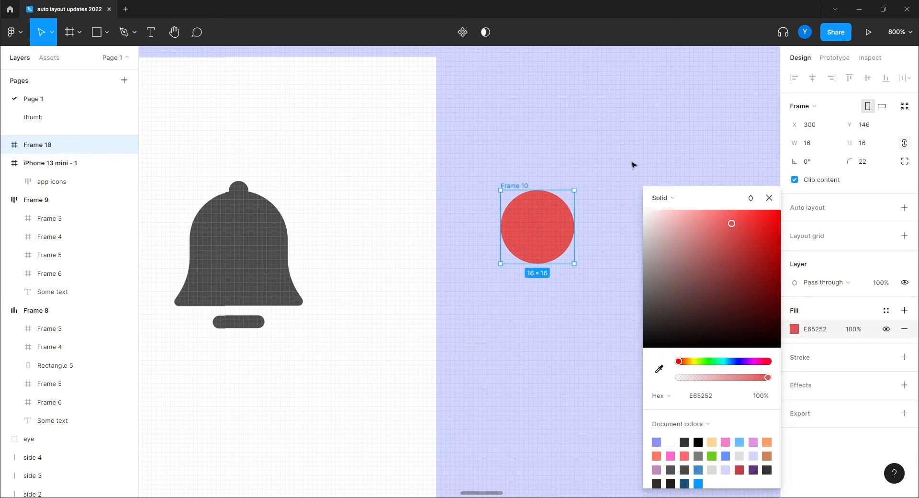
click(631, 167)
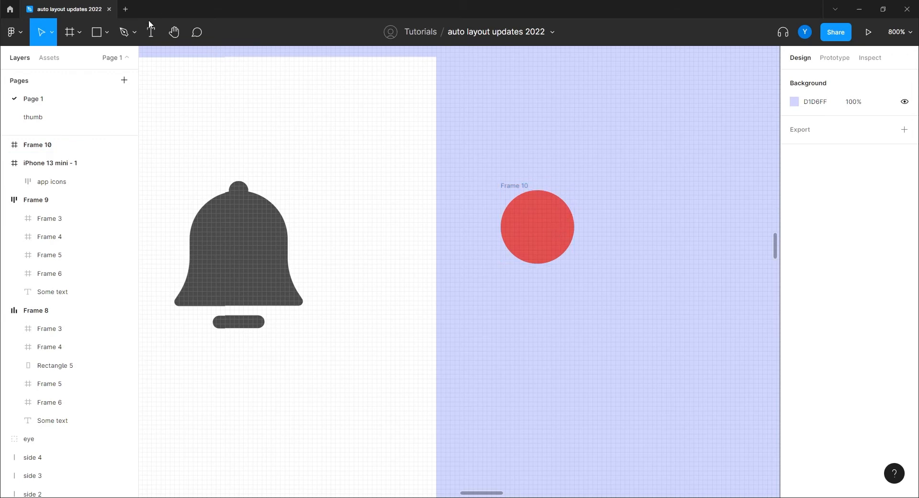
- Add the text "12" below the red circle and set its font size to 14
click(151, 32)
click(564, 314)
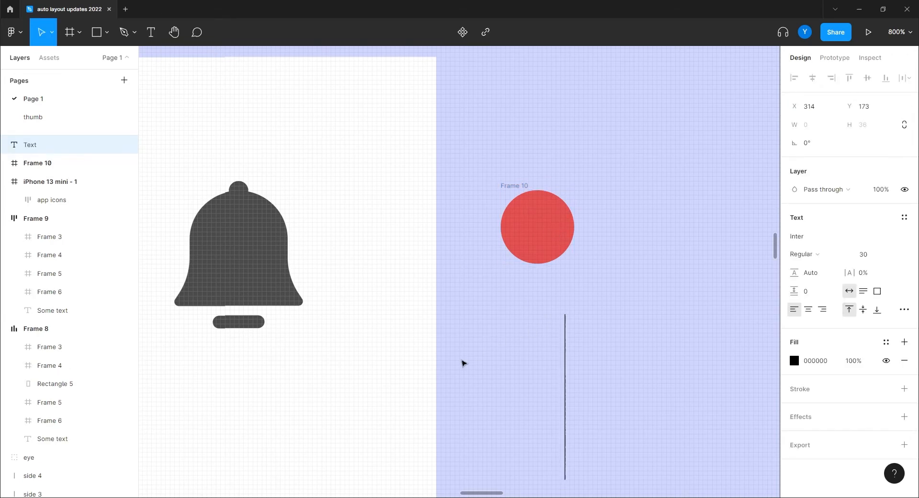
text(12)
click(863, 254)
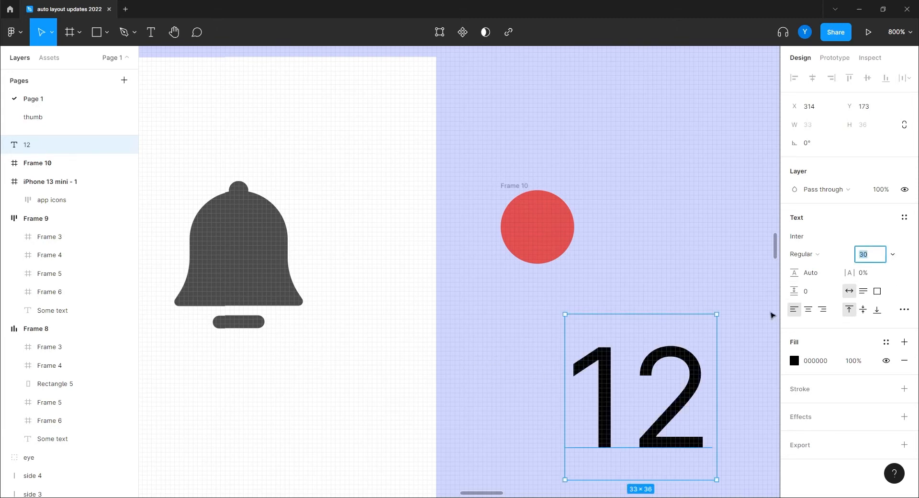
text(14)
key(Return)
drag(614, 368, 549, 245)
key(ctrl+z)
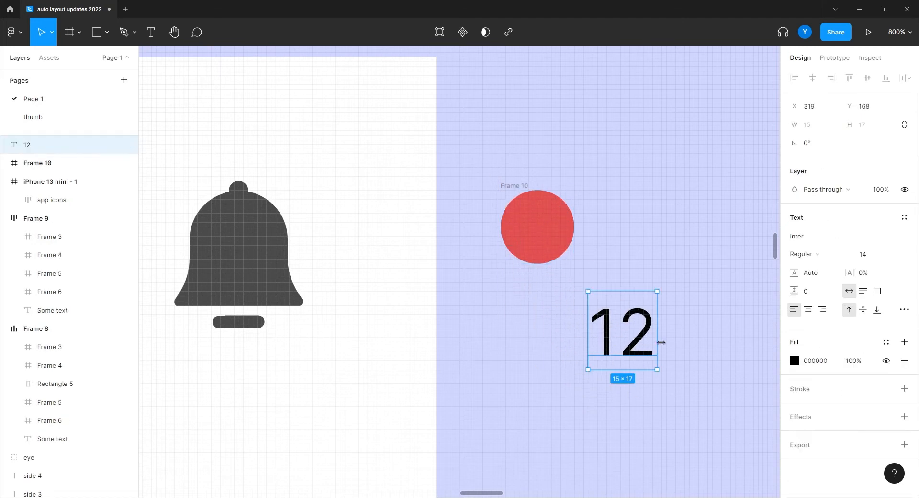
- Set the "12" text to font size 12 and Medium weight
click(864, 254)
key(Return)
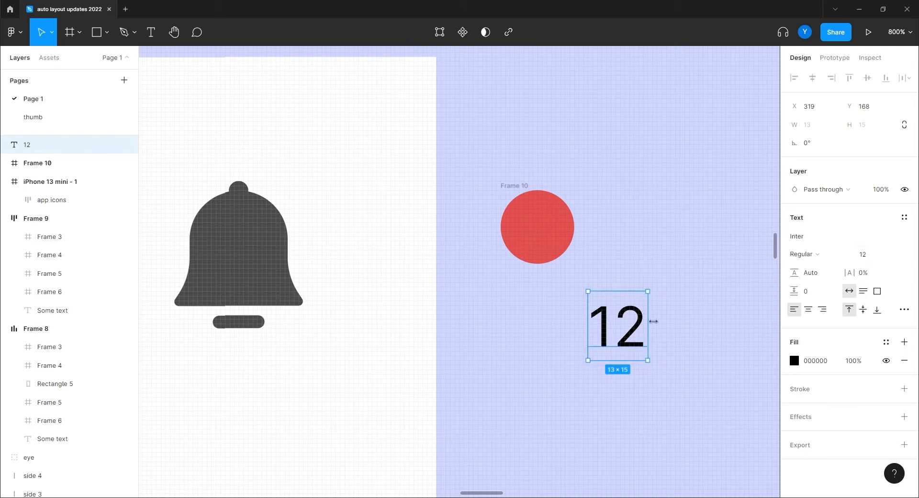
click(809, 255)
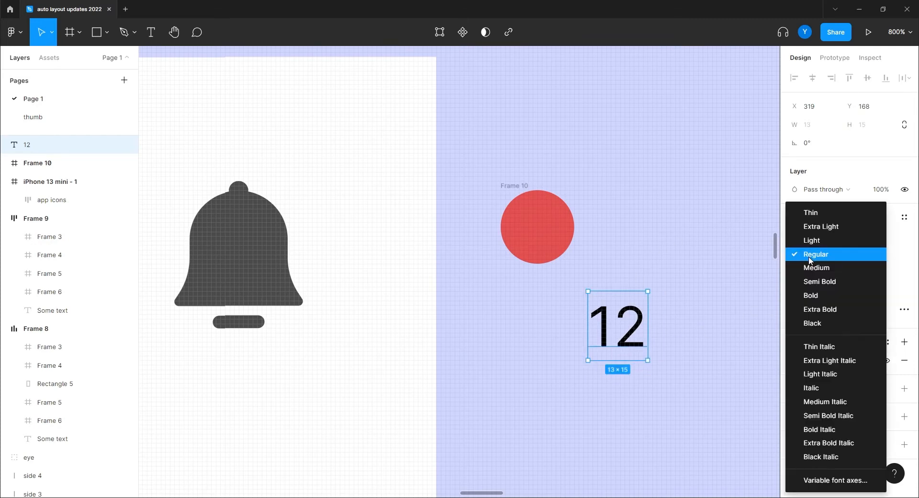
click(813, 267)
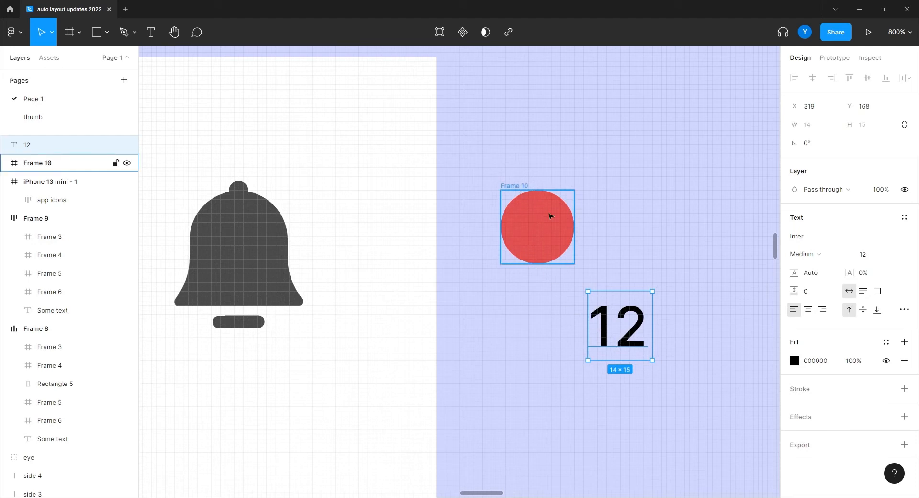
- Enlarge the red circle frame to 20 × 20 and place the "12" text inside it at X 3, Y 2
drag(617, 330, 535, 334)
click(518, 192)
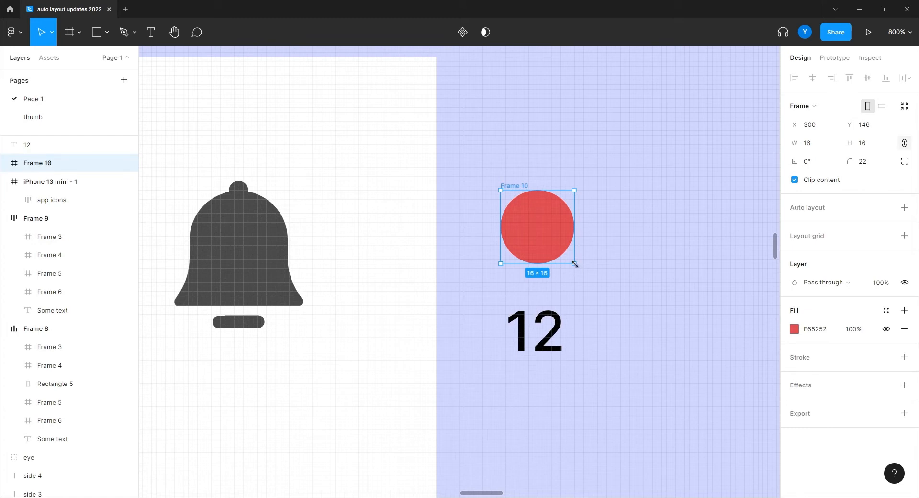
drag(574, 264, 596, 280)
drag(536, 341, 546, 247)
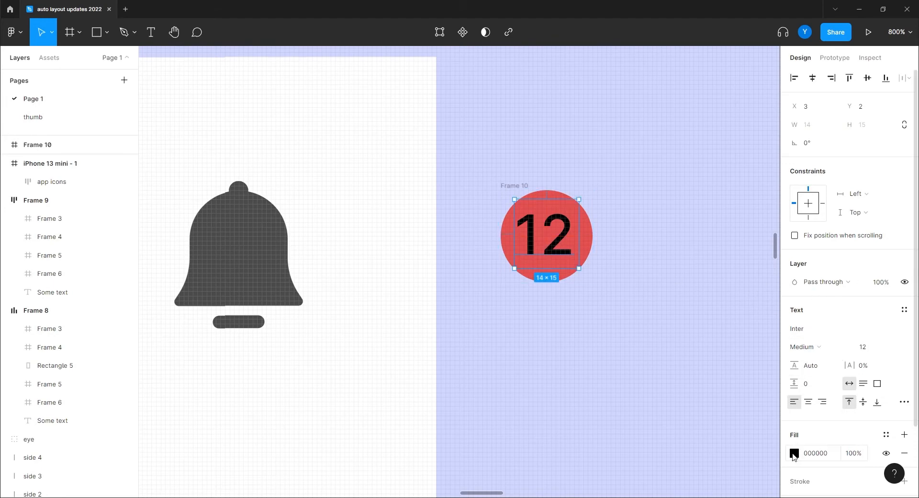
- Change the fill of the "12" text to white, FFFFFF
click(794, 453)
text(FFFFFF)
key(Return)
click(565, 137)
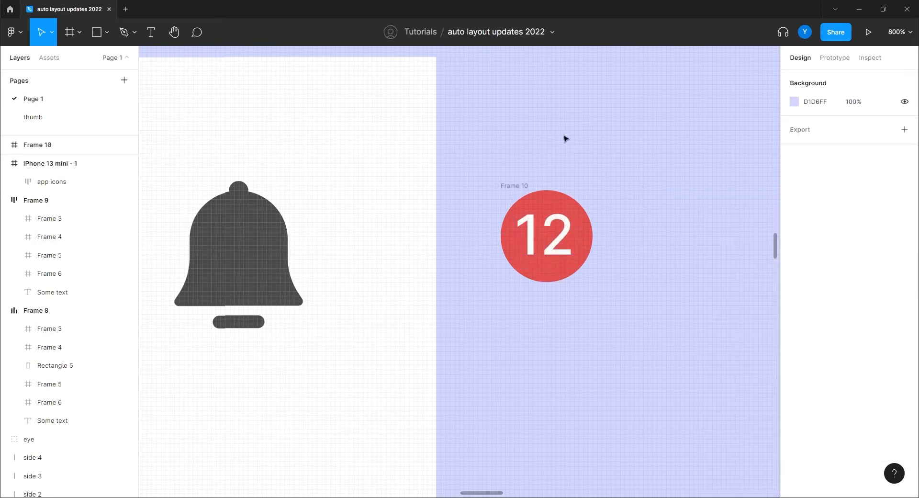
- Nudge the "12" text down inside the red circle to Y 3
click(564, 253)
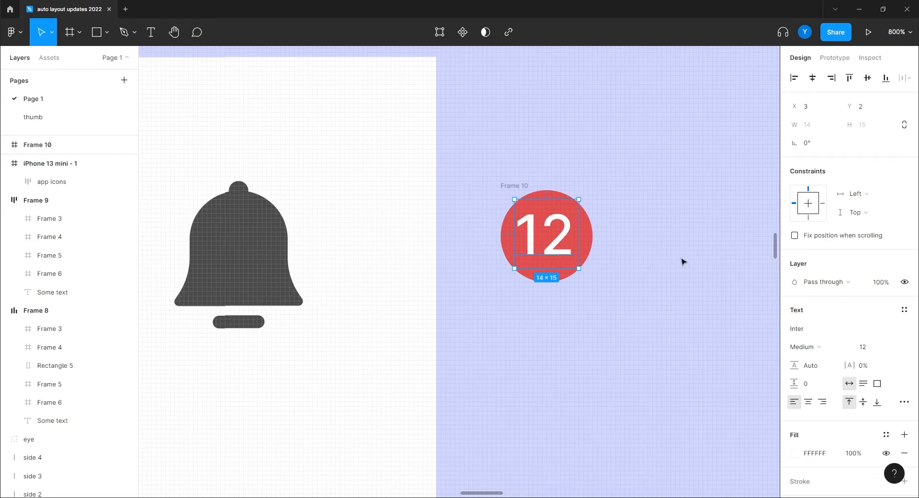
key(Escape)
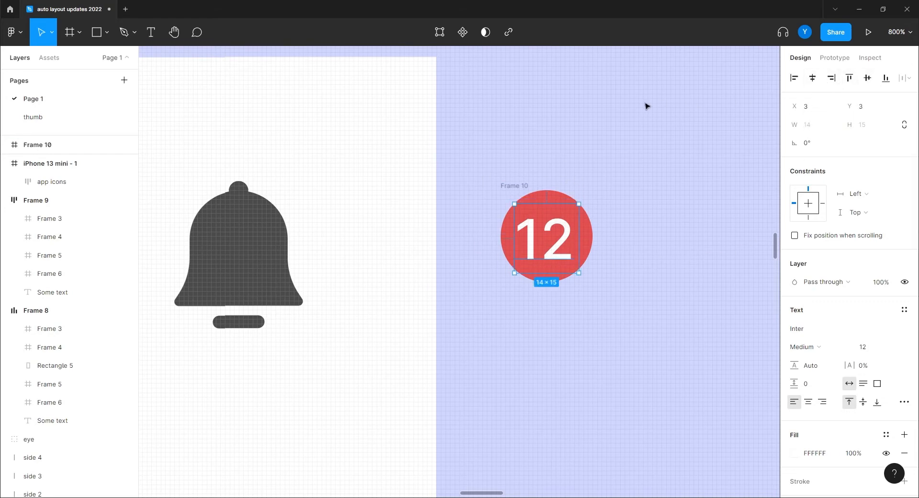
key(Escape)
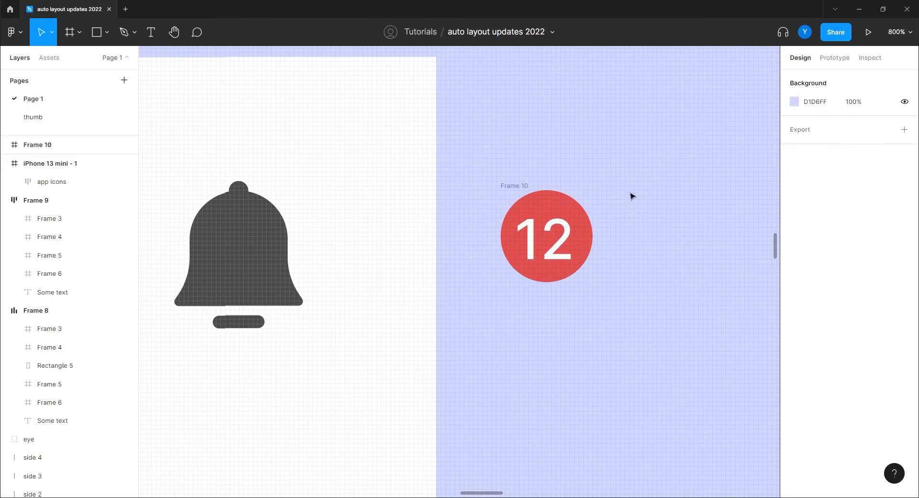
- Examine up close how the "12" text is centred and fits the pixel grid inside the red circle frame
key(ctrl+minus)
drag(535, 226, 702, 139)
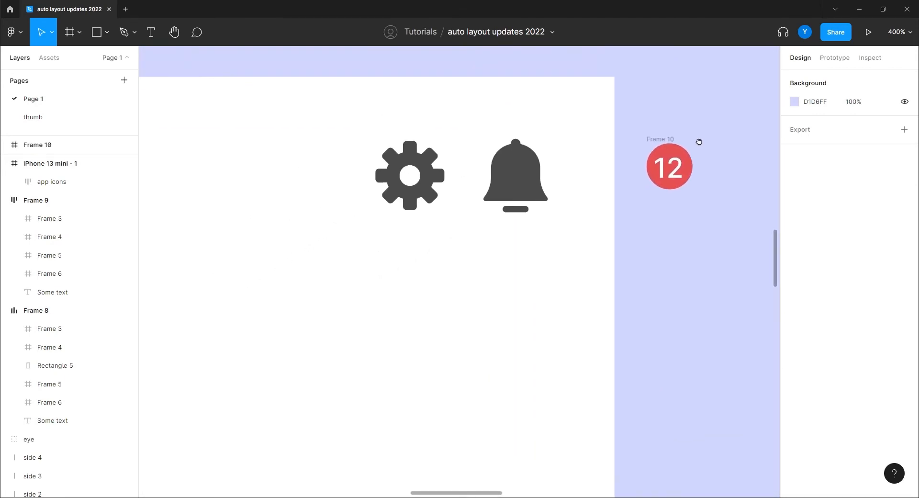
click(660, 171)
drag(676, 208, 575, 256)
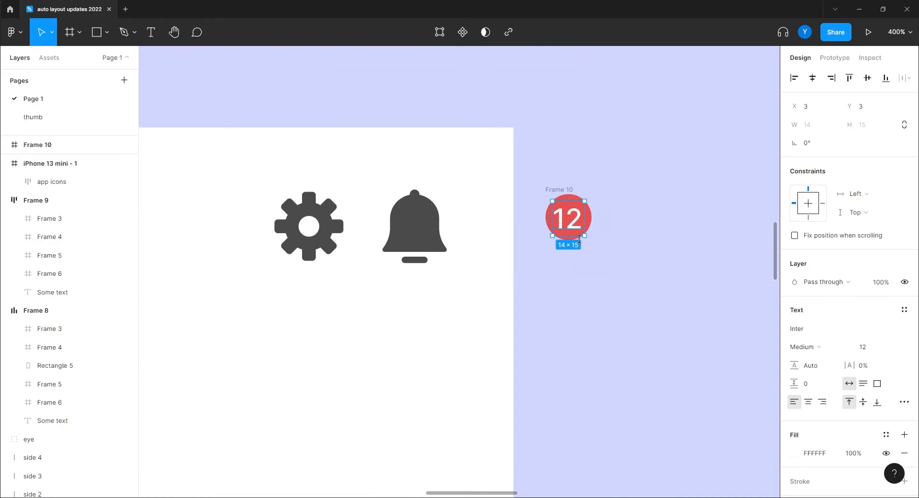
key(ctrl+plus)
key(ctrl+plus)
drag(671, 157, 410, 309)
key(ctrl+plus)
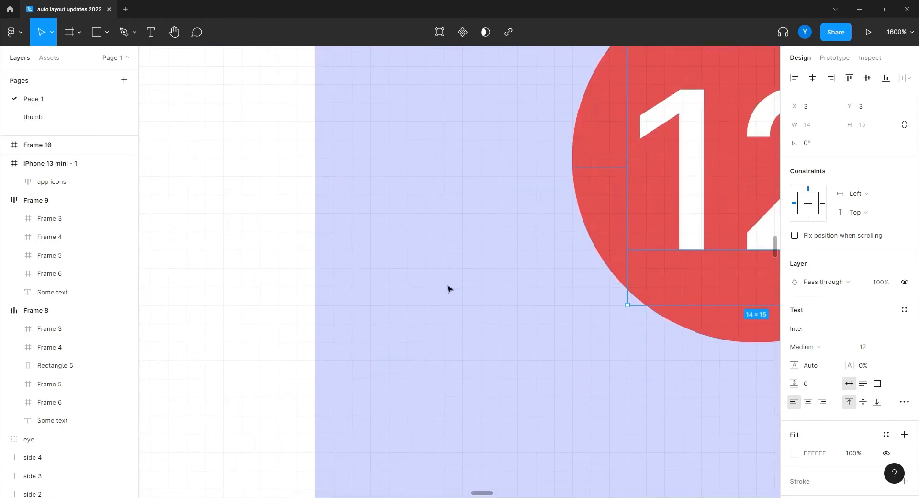
drag(467, 240, 342, 345)
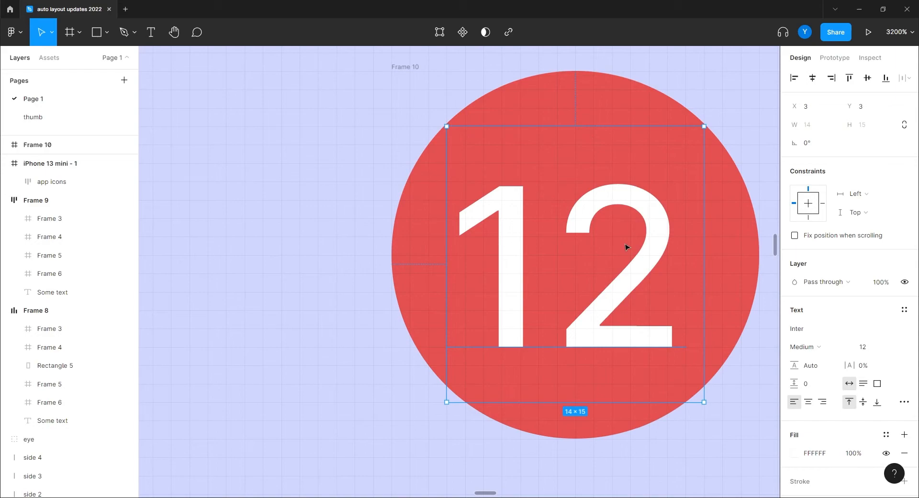
click(436, 92)
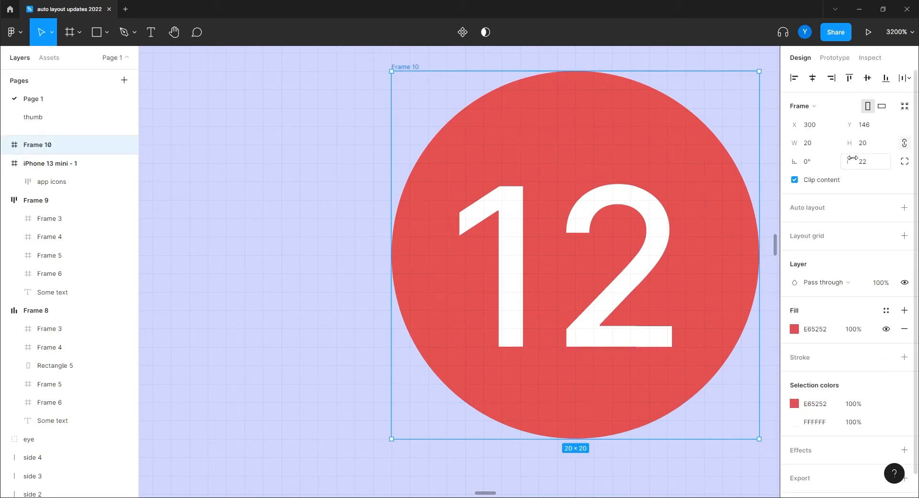
click(593, 330)
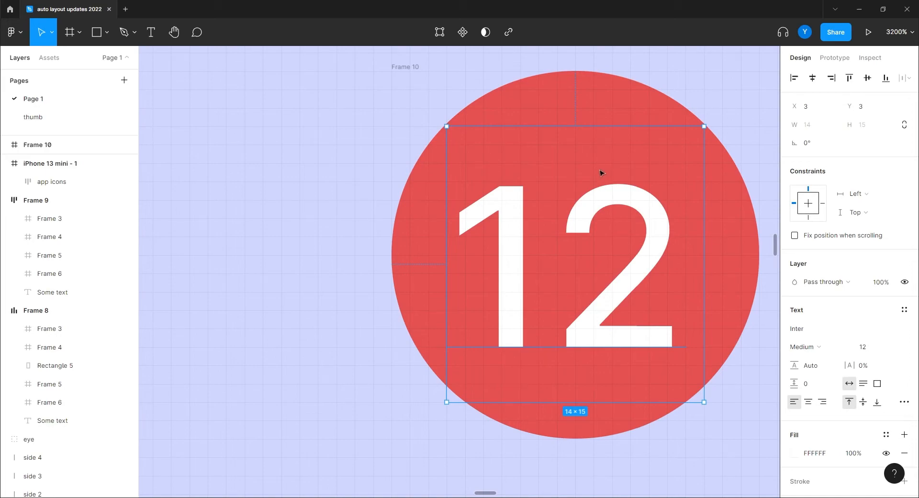
ctrl+scroll(564, 225, up, 5)
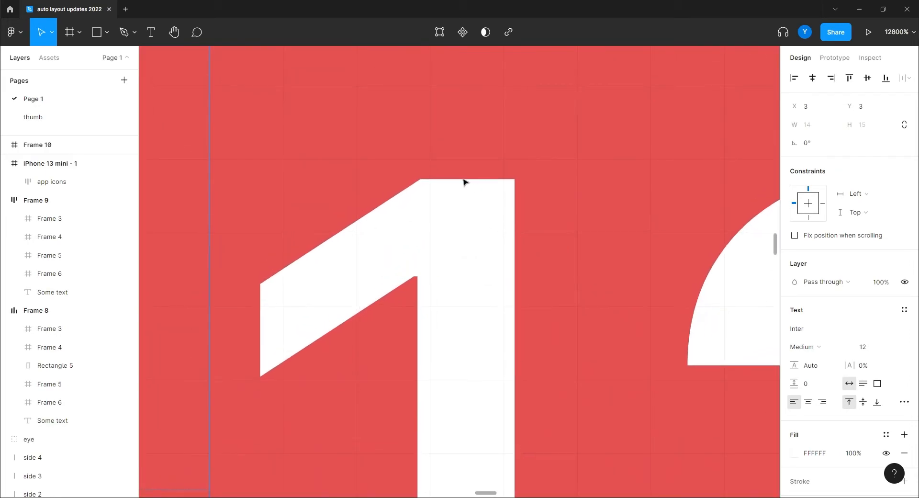
scroll(549, 245, down, 5)
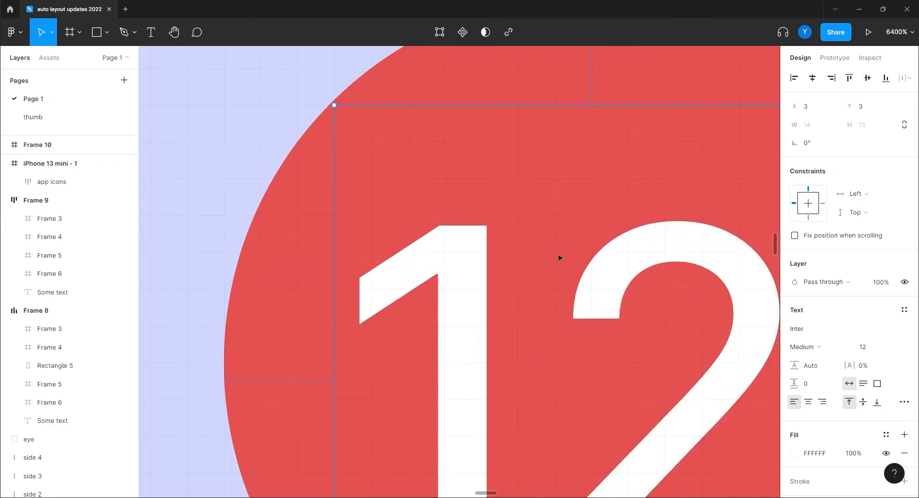
drag(362, 337, 493, 279)
click(492, 279)
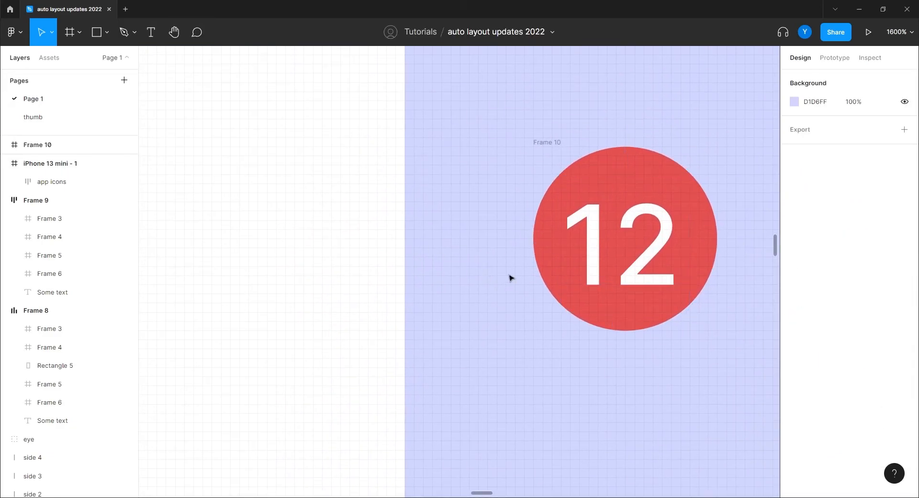
drag(506, 234, 589, 218)
scroll(568, 248, down, 2)
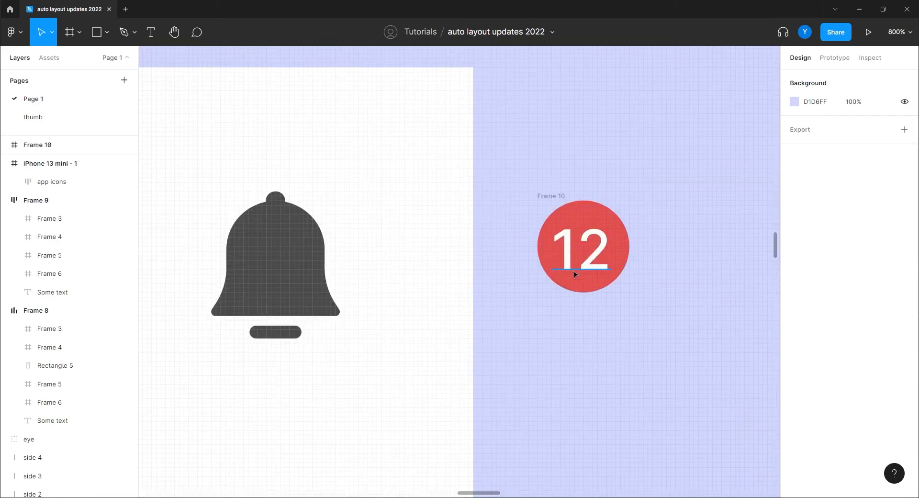
- Move the red "12" badge into the app icons auto layout frame as its last item, after the bell
key(minus)
drag(549, 279, 687, 251)
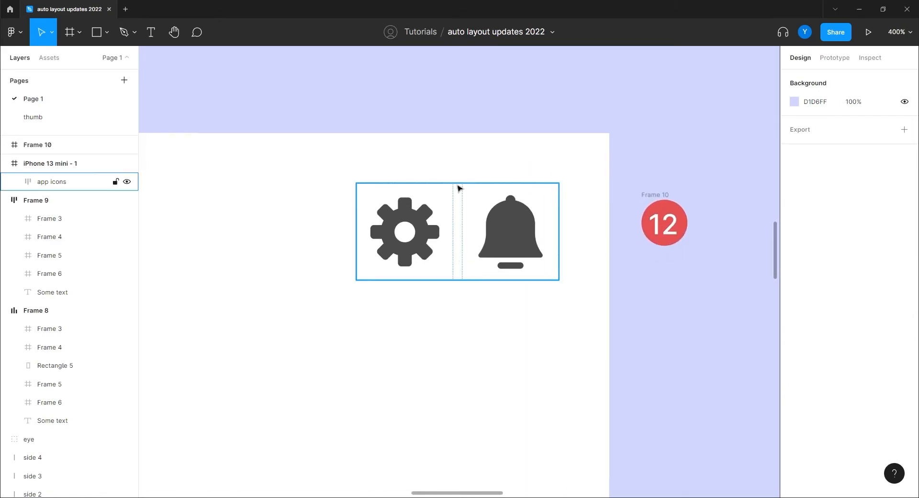
drag(638, 221, 557, 188)
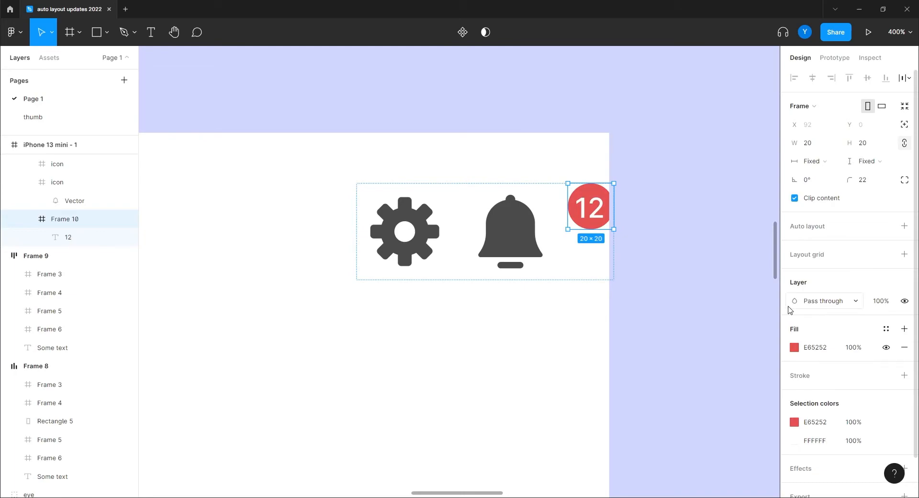
- Move the app icons frame inward on the phone screen to X 236, Y 22 so the badge fits inside
click(437, 326)
drag(418, 249, 351, 249)
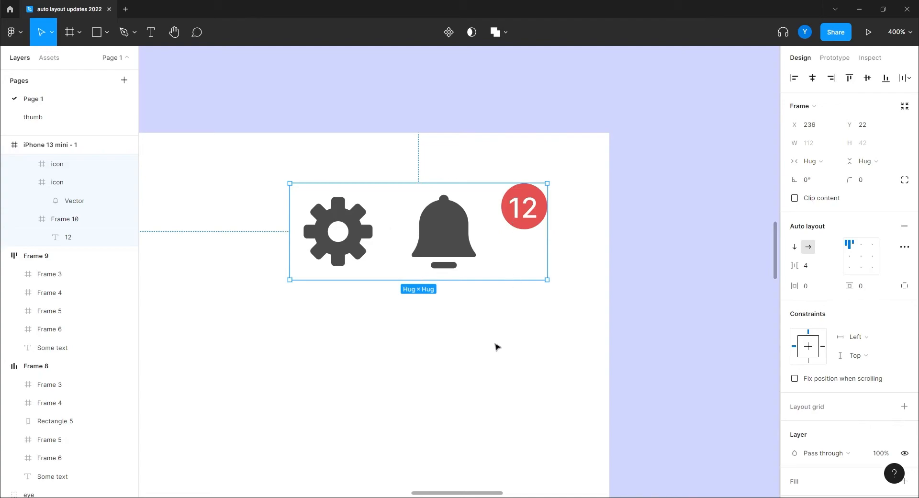
scroll(539, 272, left, 3)
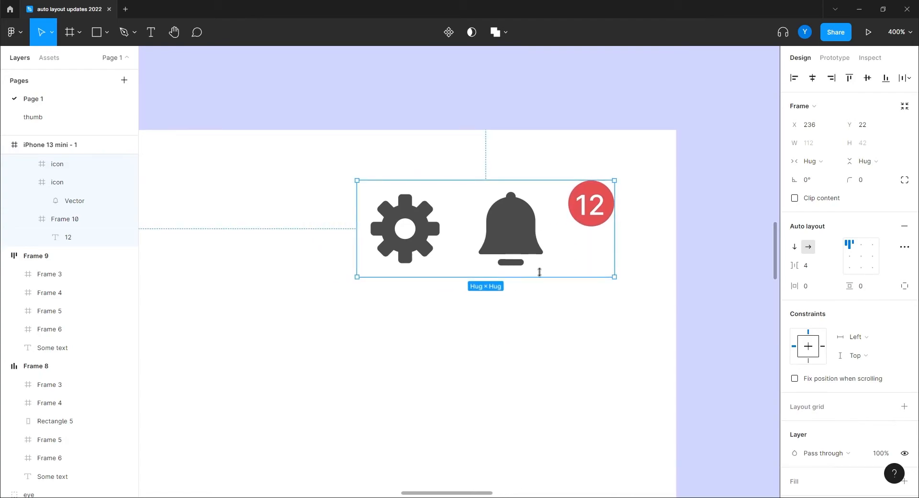
- Give the "12" badge an absolute position within the app icons auto layout frame and collapse its layer
click(588, 208)
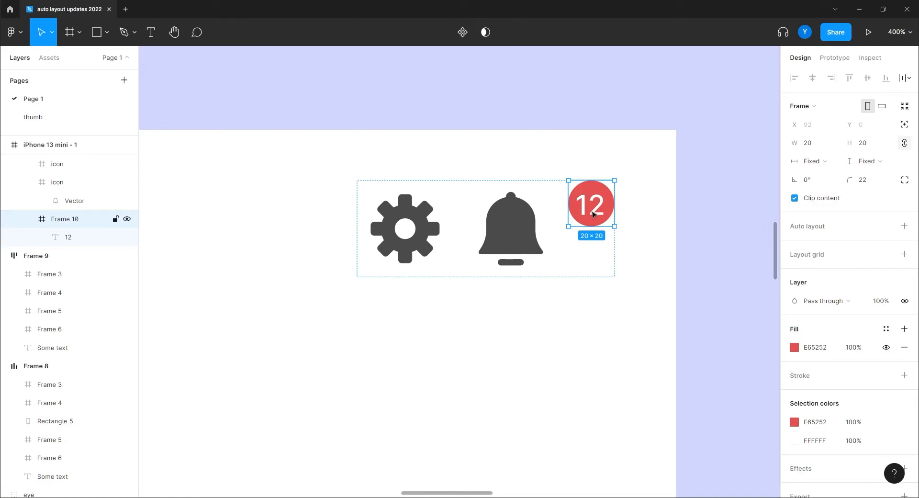
click(903, 125)
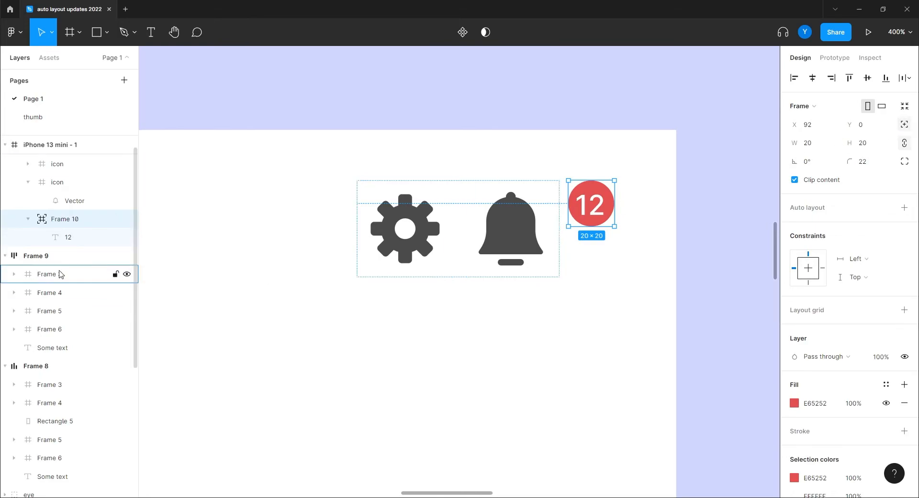
click(28, 218)
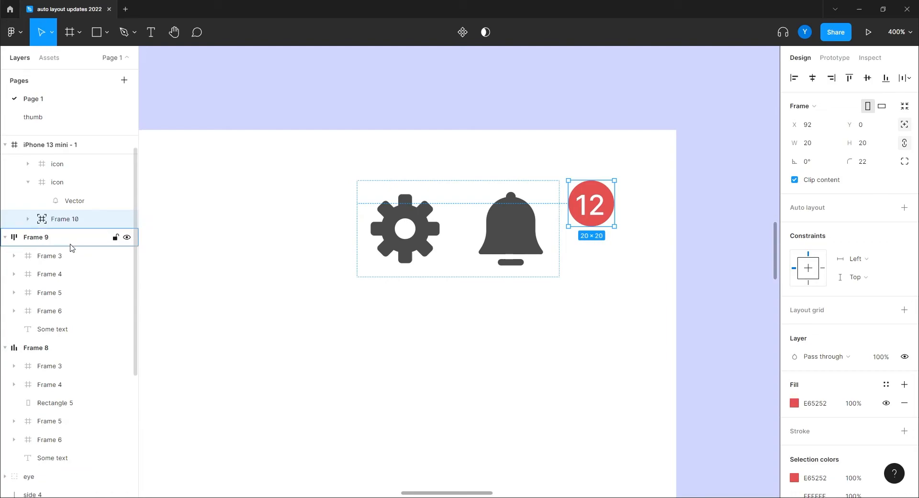
- Move the absolutely positioned "12" badge onto the bell's upper-right corner at X 70, Y 0 within the app icons frame
scroll(71, 246, up, 1)
click(28, 200)
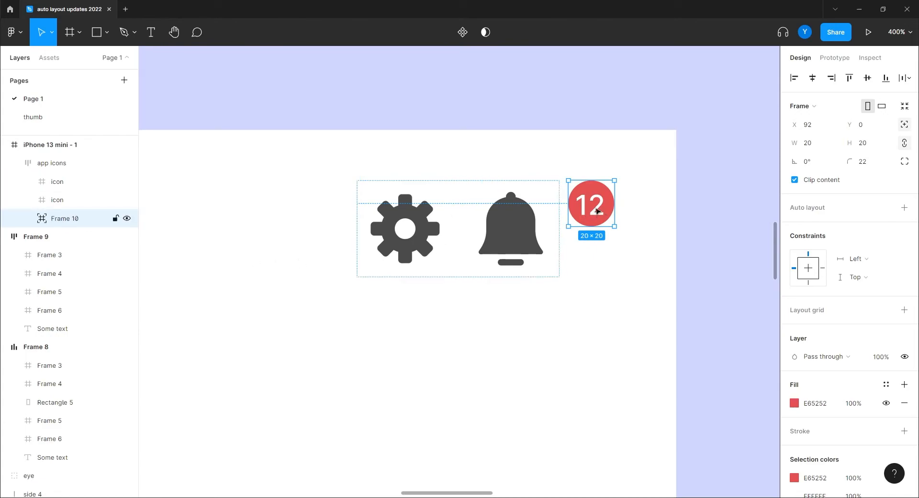
drag(590, 212, 561, 211)
key(Left)
key(Left)
key(Left)
key(Left)
key(Left)
key(Left)
key(Left)
key(Left)
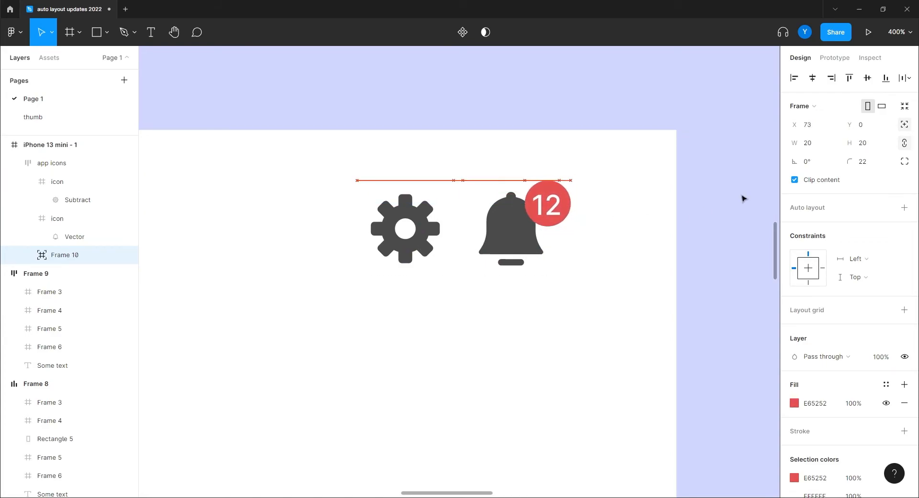
key(Down)
key(Left)
key(Up)
key(Right)
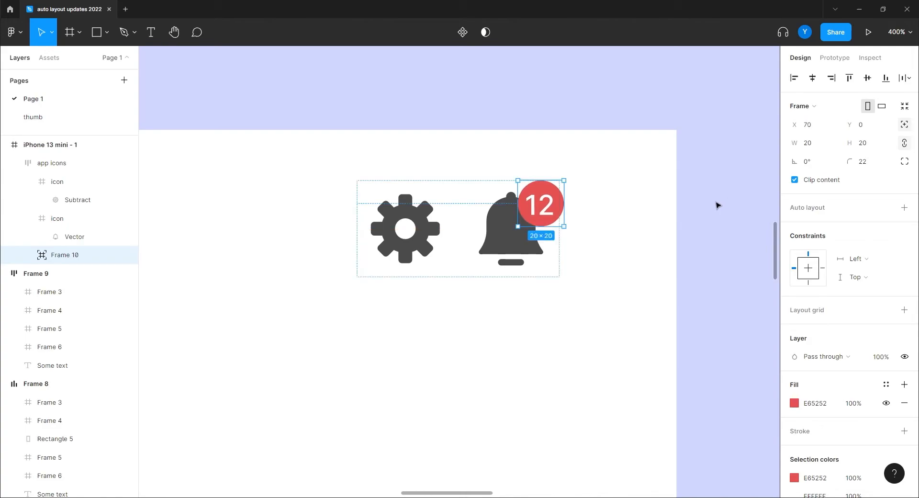
- Nudge the "12" badge freely away from its corner to the bell's lower-left side at X 42, Y 24
key(Down)
key(Left)
key(Left)
key(Left)
key(Left)
key(Left)
key(Left)
key(Left)
key(Left)
key(Left)
key(Left)
key(Left)
key(Left)
key(Left)
key(Left)
key(Left)
key(Left)
key(Left)
key(Left)
key(Left)
key(Left)
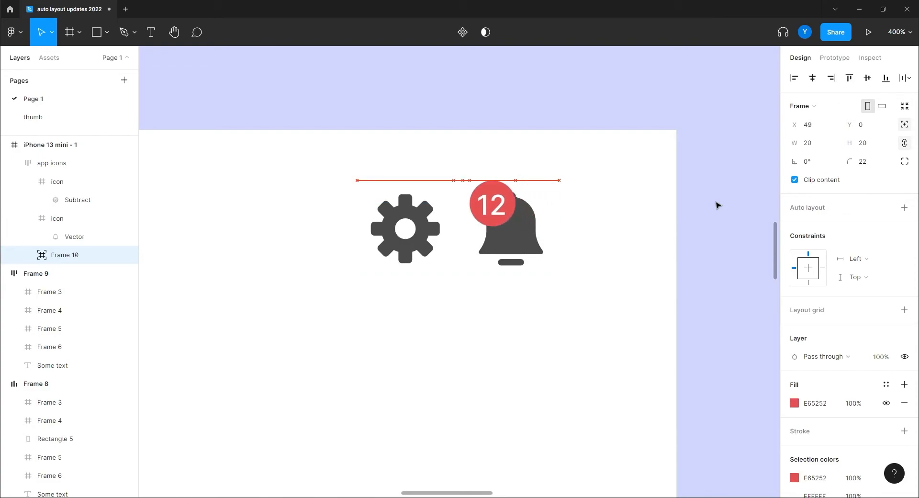
key(Down)
key(Down)
key(Down)
key(Down)
key(Down)
key(Down)
key(Down)
key(Down)
key(Down)
key(Down)
key(Down)
key(Down)
key(Down)
key(Down)
key(Down)
key(Down)
key(Down)
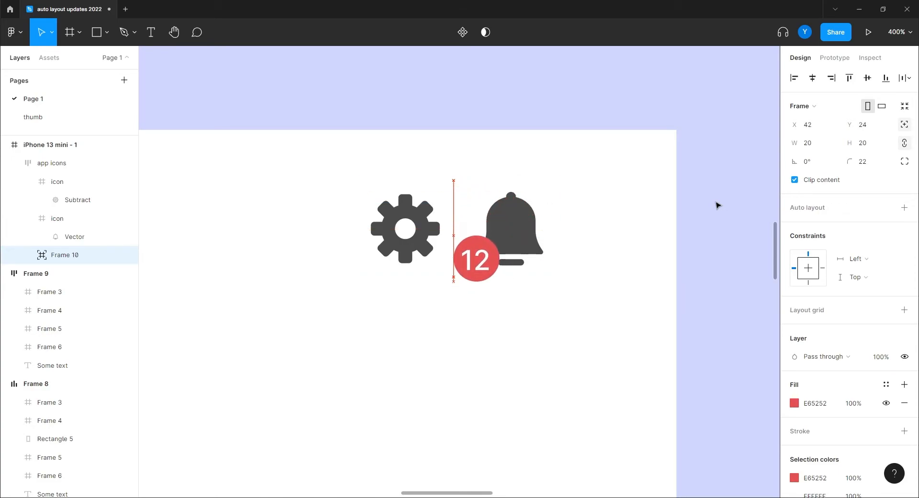
- Nudge the "12" badge back up to the bell's upper-right corner at X 71, Y 0
key(Up)
key(Up)
key(Up)
key(Up)
key(Up)
key(Up)
key(Up)
key(Up)
key(Up)
key(Up)
key(Up)
key(Up)
key(Up)
key(Up)
key(Up)
key(Right)
key(Right)
key(Right)
key(Right)
key(Right)
key(Right)
key(Right)
key(Right)
key(Right)
key(Right)
key(Right)
key(Right)
key(Right)
key(Right)
key(Right)
key(Right)
key(Right)
key(Right)
key(Right)
key(Right)
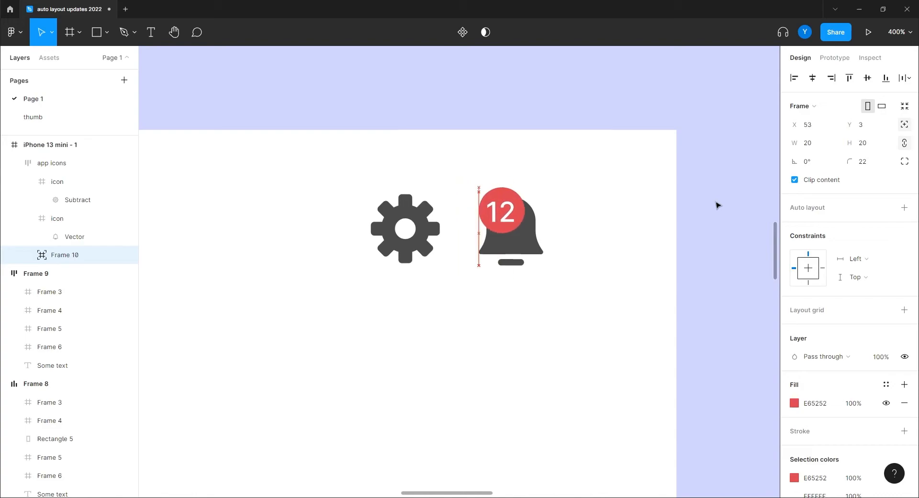
key(Right)
key(Right)
key(Right)
key(Up)
key(Up)
key(Up)
key(Right)
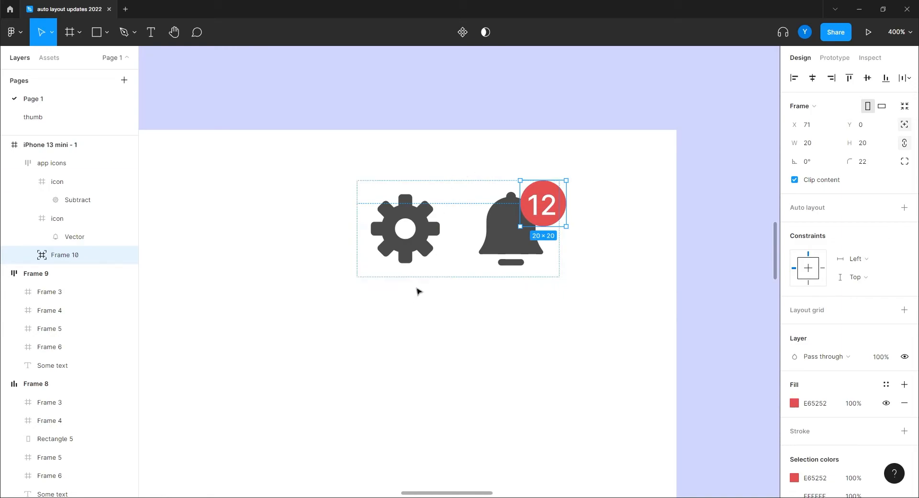
- Collapse the two icon layers inside the app icons frame and check which icon each layer holds
click(47, 165)
click(27, 215)
click(27, 181)
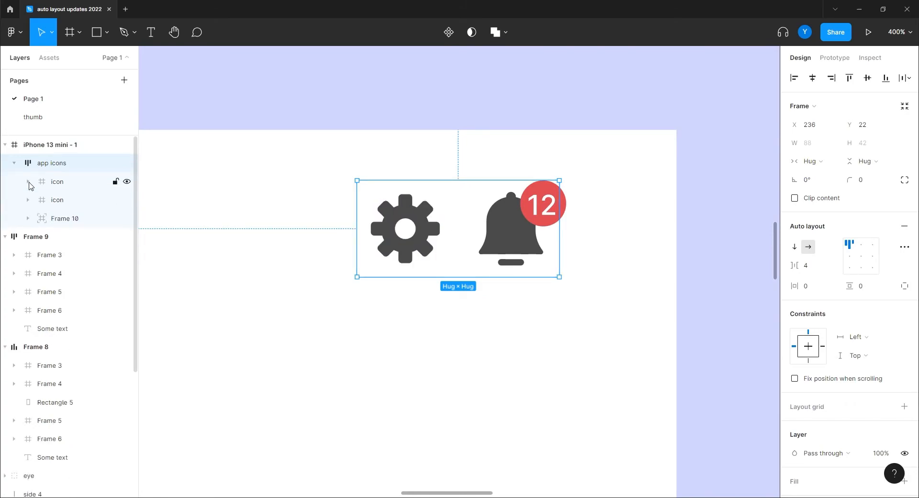
click(61, 201)
click(61, 186)
- Rename the badge frame inside app icons as "note numbers" and clear the selection
click(62, 219)
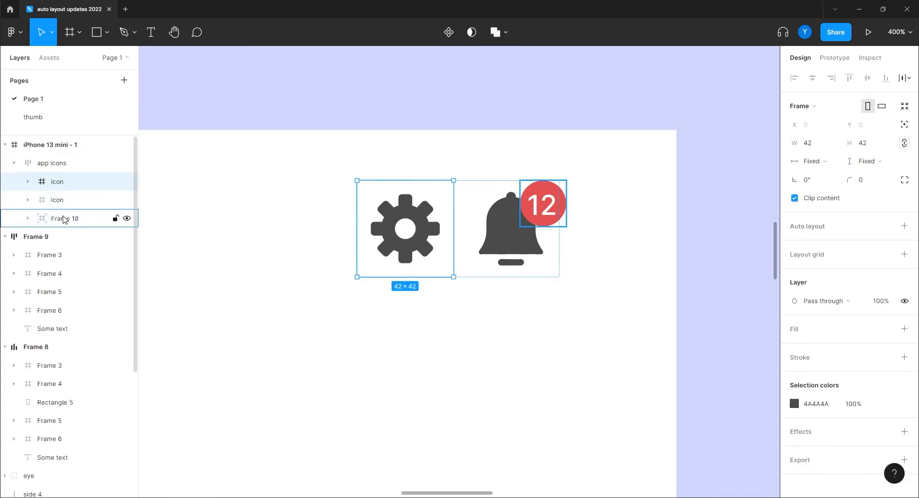
double_click(64, 219)
text(note numbers)
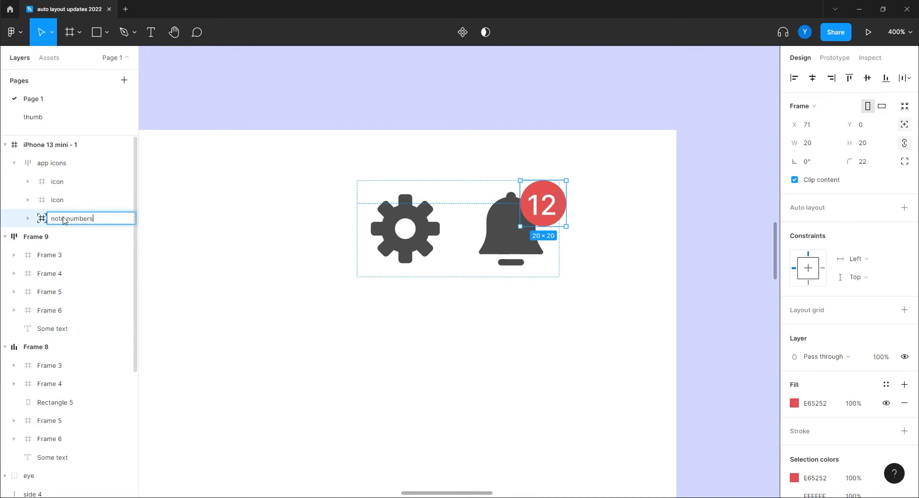
key(Return)
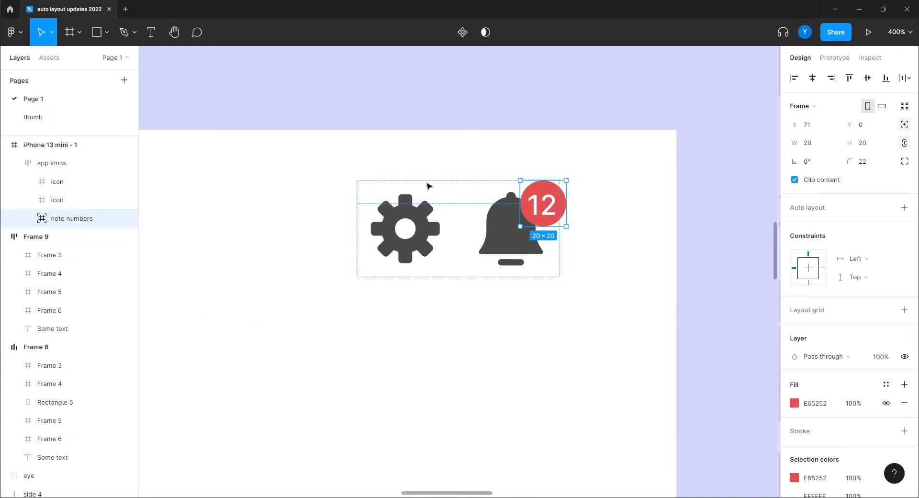
click(349, 119)
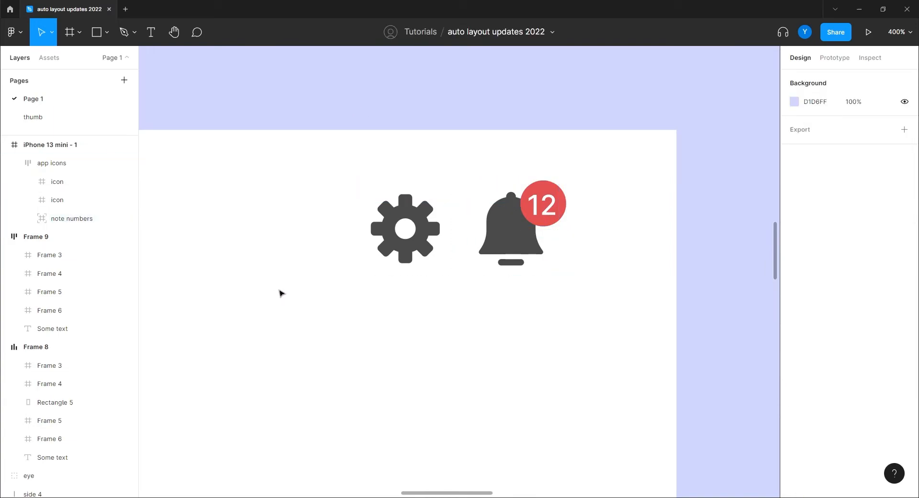
- Move the four coloured side bars down to the empty canvas area beside the iPhone 13 mini frame
key(shift+0)
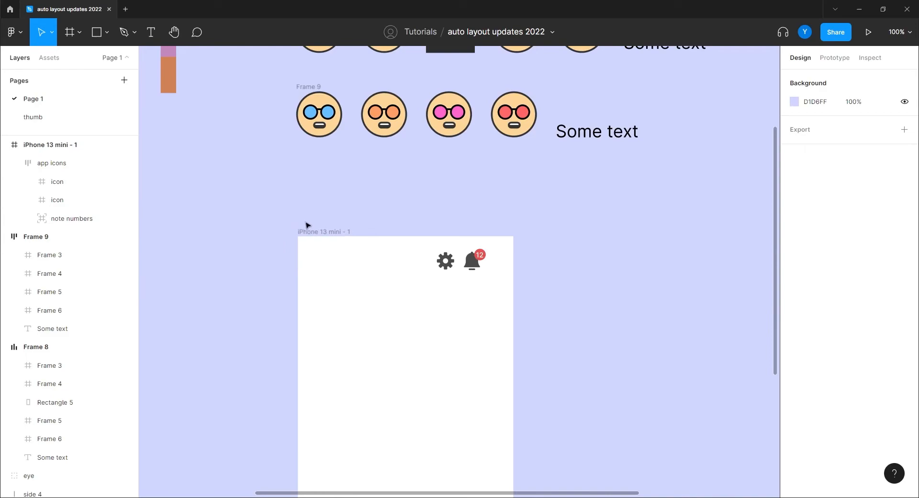
drag(193, 152, 463, 305)
drag(313, 207, 451, 258)
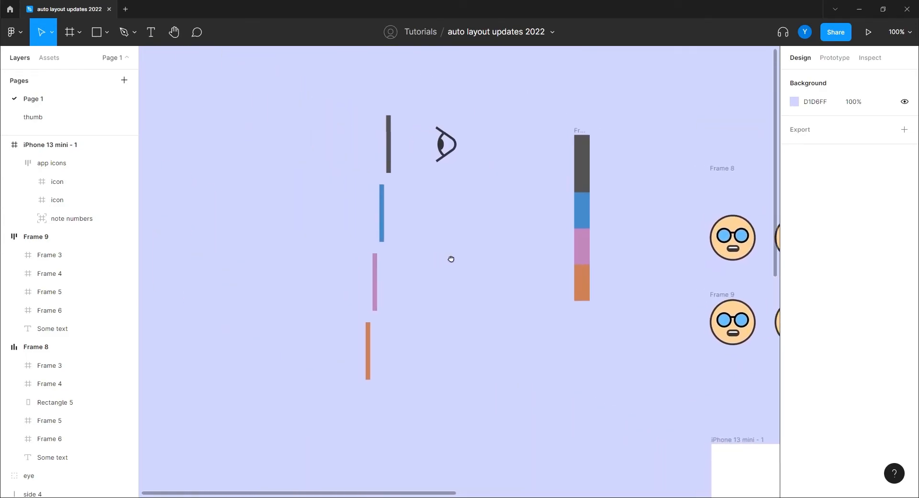
click(442, 153)
drag(389, 197, 332, 392)
drag(397, 126, 335, 420)
drag(380, 365, 414, 458)
drag(396, 373, 244, 477)
drag(255, 162, 297, 154)
drag(463, 360, 369, 196)
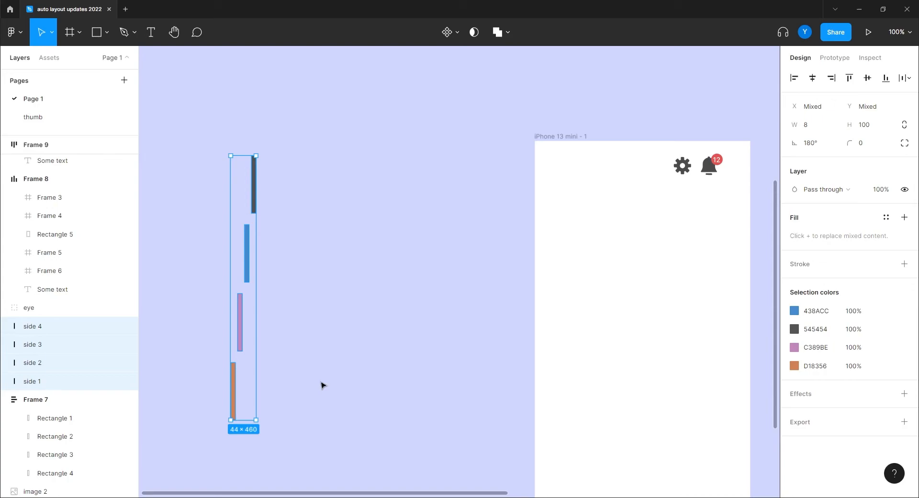
- Rotate the four coloured side bars together to -90° so they lie horizontally
click(308, 353)
drag(246, 454, 212, 381)
drag(283, 434, 177, 230)
drag(295, 446, 228, 203)
drag(227, 423, 398, 304)
drag(268, 372, 256, 353)
click(312, 368)
- Delete the blue side 2 bar and move the pink bar level with the orange one at X -595, Y 387
click(197, 288)
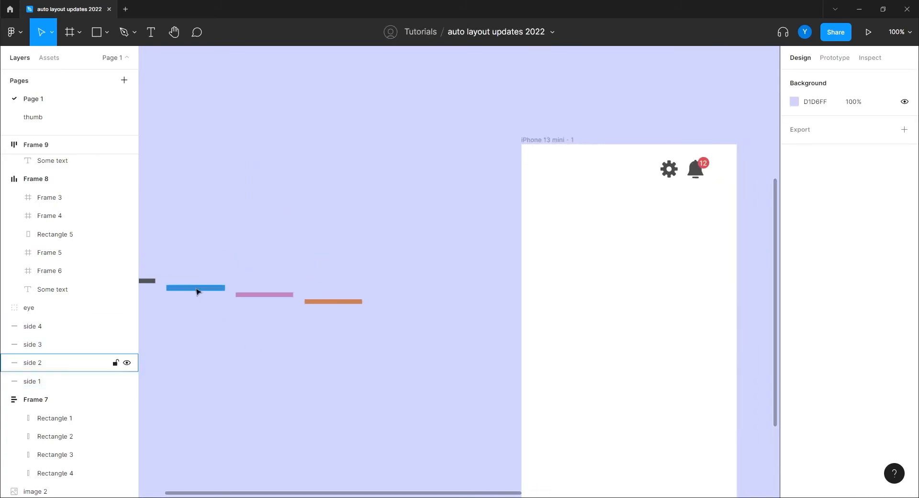
key(Delete)
scroll(287, 335, left, 5)
scroll(287, 335, down, 3)
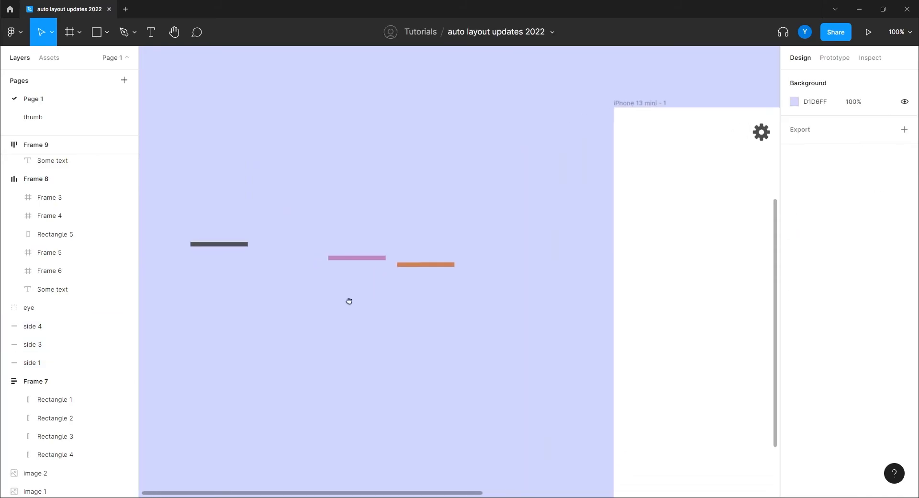
drag(377, 238, 374, 245)
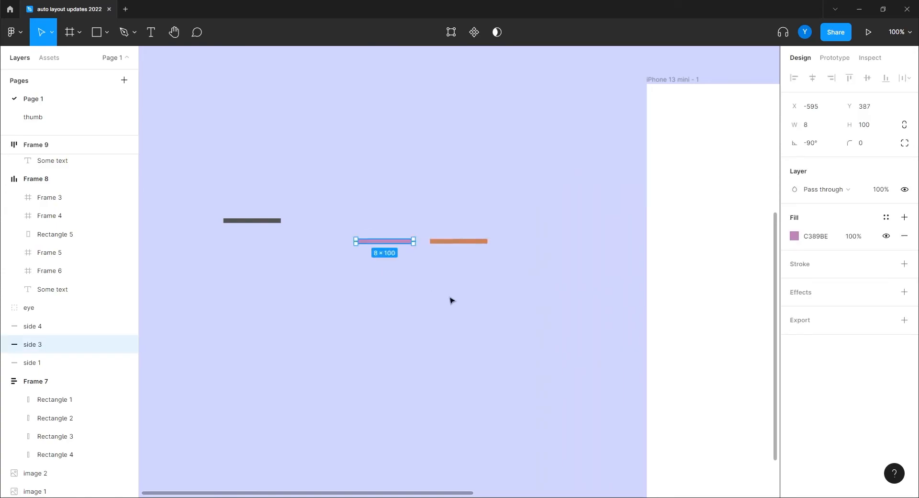
- Move the app icons frame out of the phone screen to above the coloured bars at X -515, Y 210
scroll(432, 297, right, 5)
scroll(433, 297, up, 2)
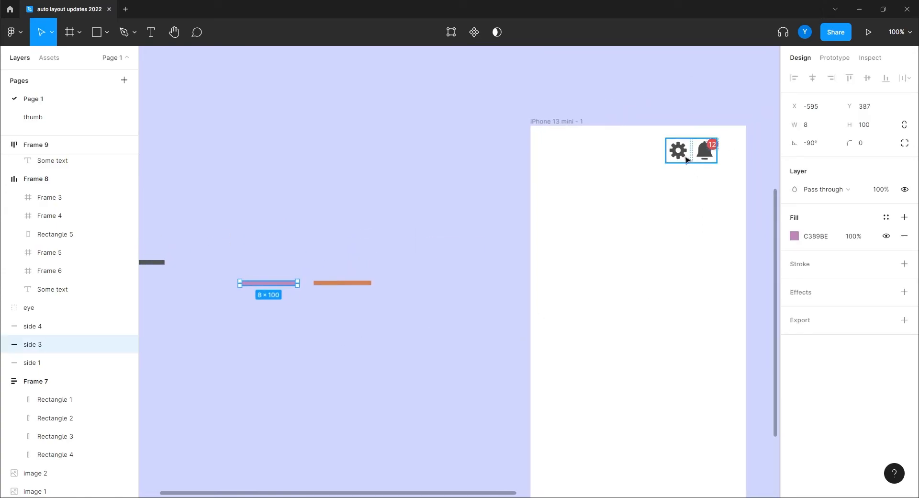
scroll(234, 311, left, 5)
scroll(346, 351, right, 5)
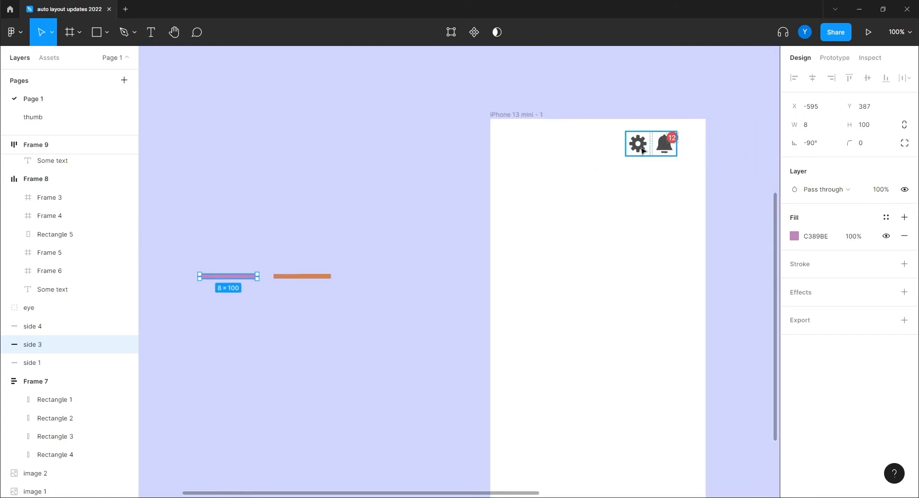
drag(642, 150, 262, 191)
scroll(461, 260, left, 4)
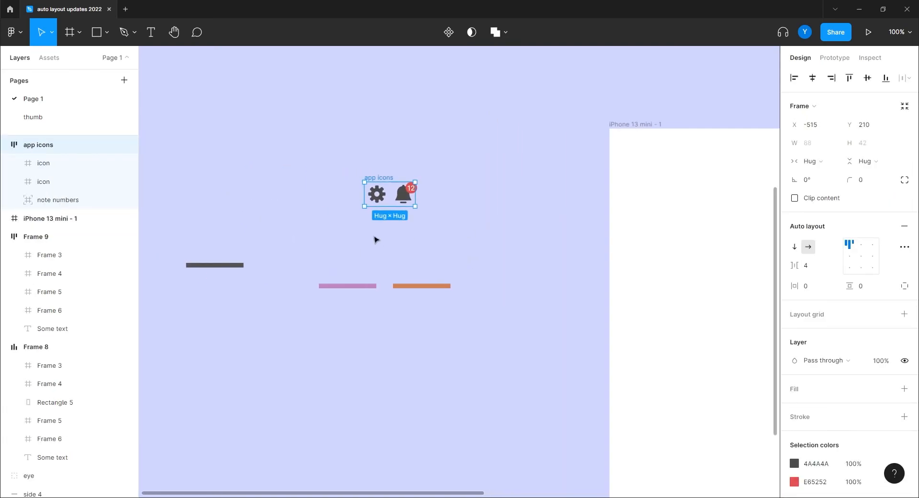
- Duplicate the app icons frame directly below the original at X -515, Y 289
scroll(380, 242, up, 5)
scroll(373, 234, left, 3)
drag(432, 144, 444, 237)
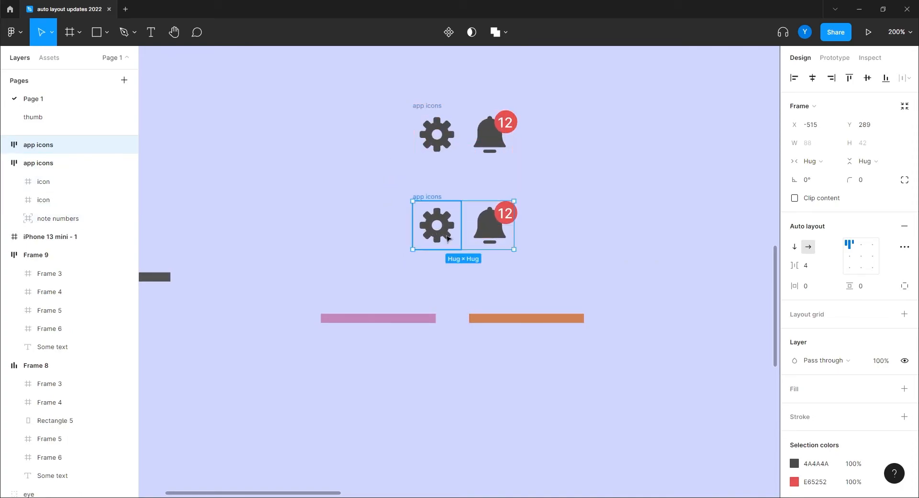
- Turn off absolute position for the "12" badge in the lower app icons copy
click(510, 206)
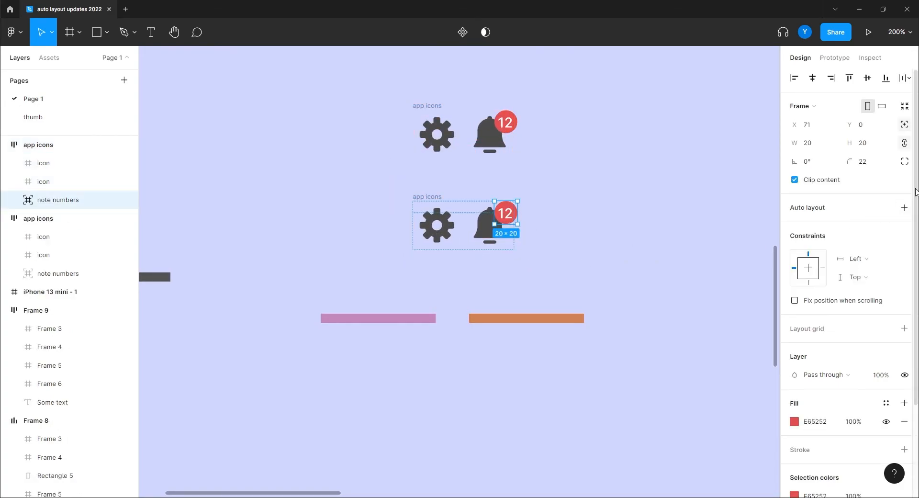
click(904, 126)
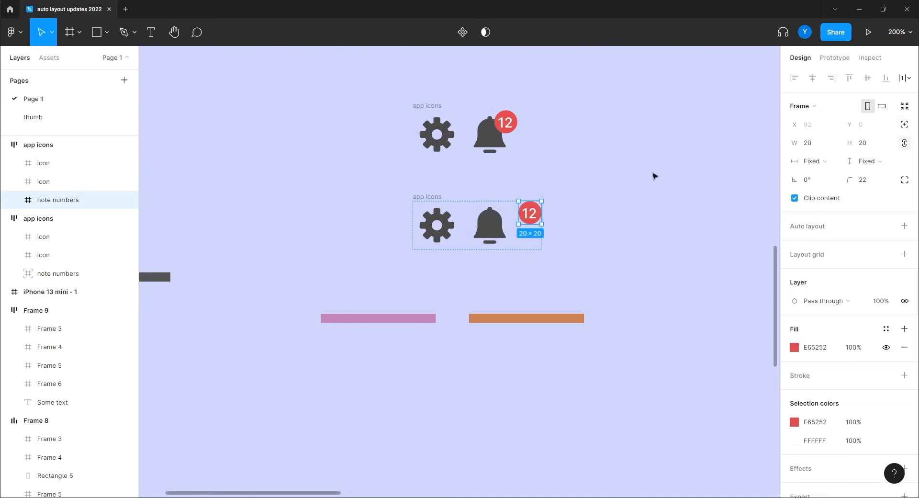
click(627, 182)
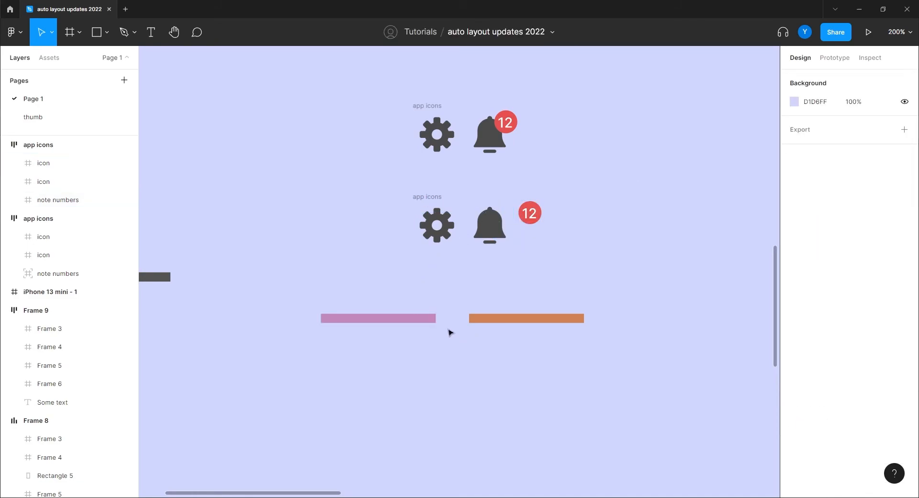
- Line up the dark side 1 bar after the orange bar at X -337, Y 387, forming an evenly spaced row of three
click(371, 318)
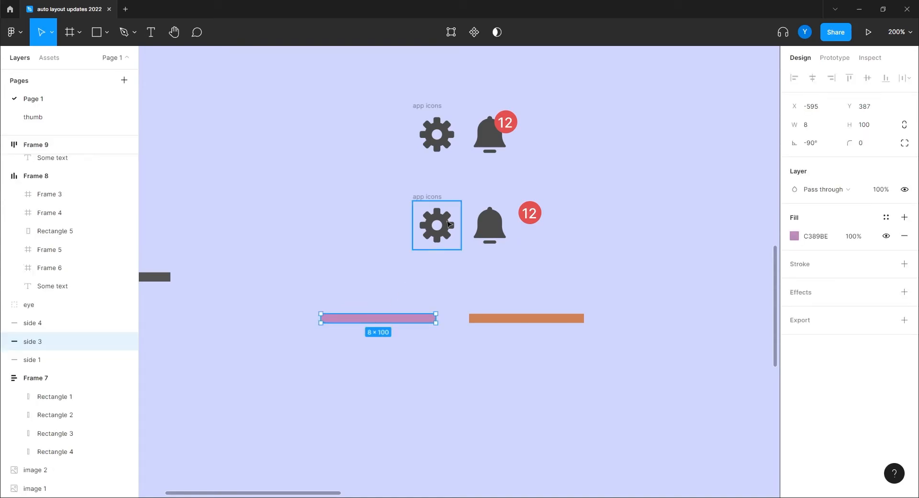
click(517, 321)
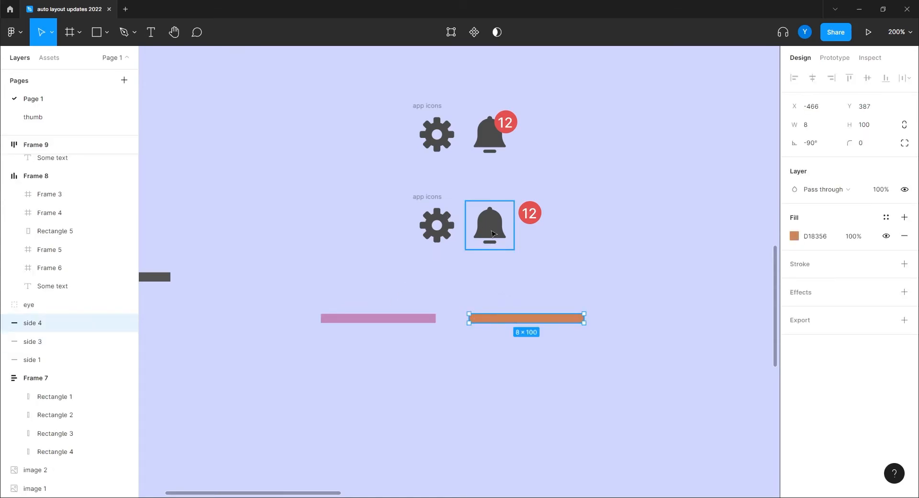
drag(160, 277, 650, 319)
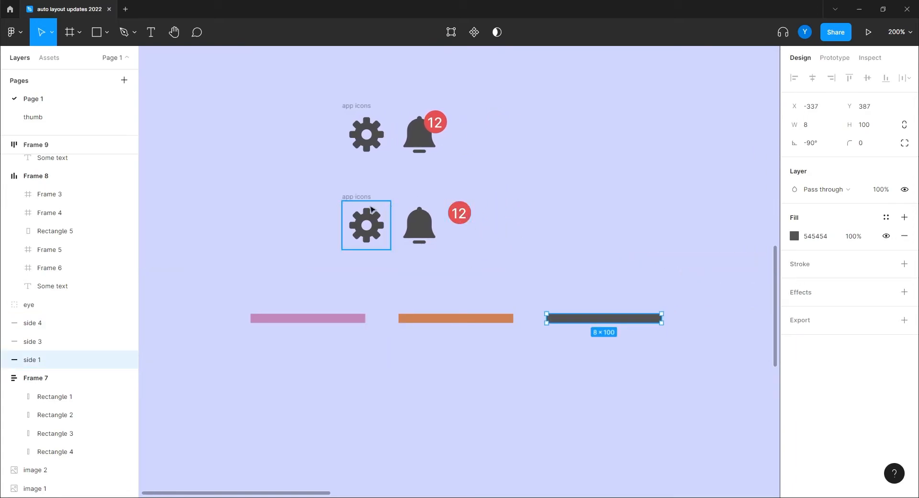
click(330, 300)
drag(175, 281, 687, 353)
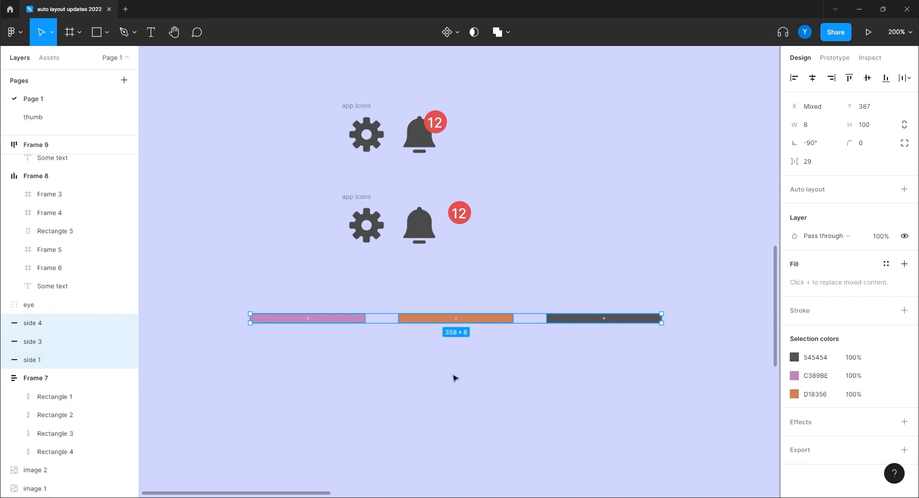
click(481, 378)
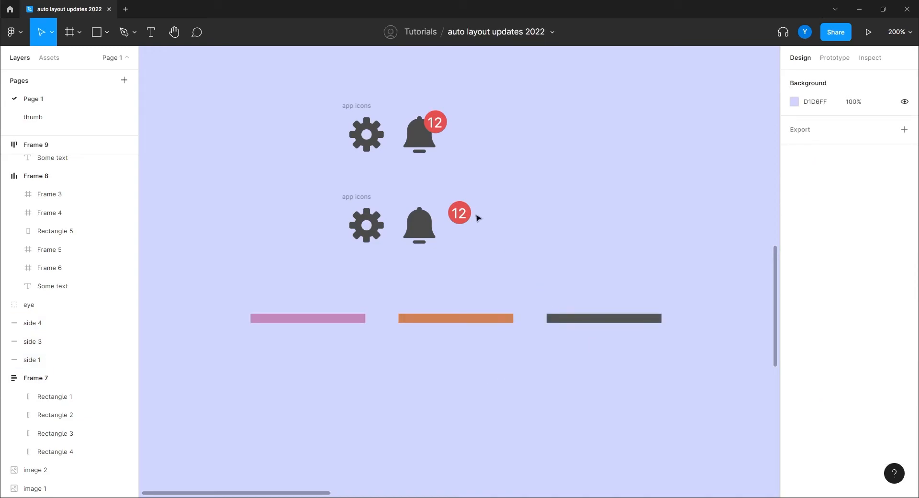
- Reorder the "12" badge between the gear and the bell in the lower app icons frame
drag(459, 213, 394, 214)
click(474, 394)
- Select the orange and dark bars together and swap their order so the dark bar comes first
click(569, 318)
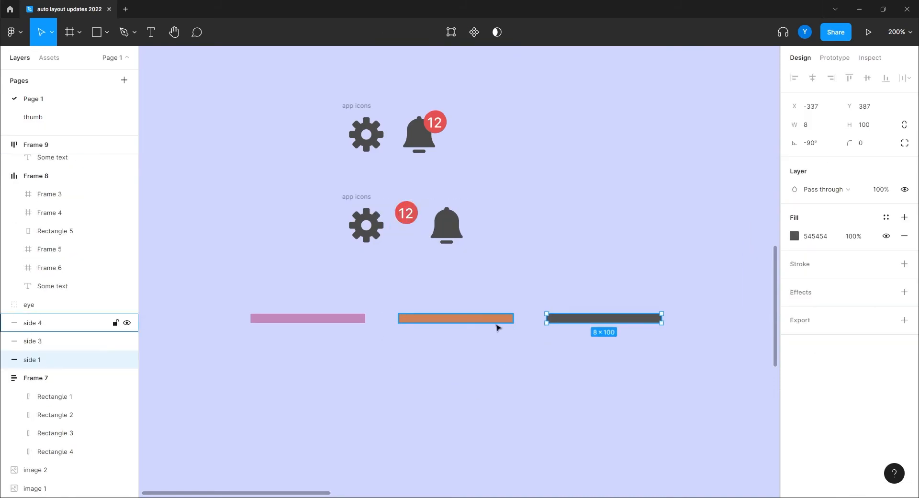
shift+click(498, 321)
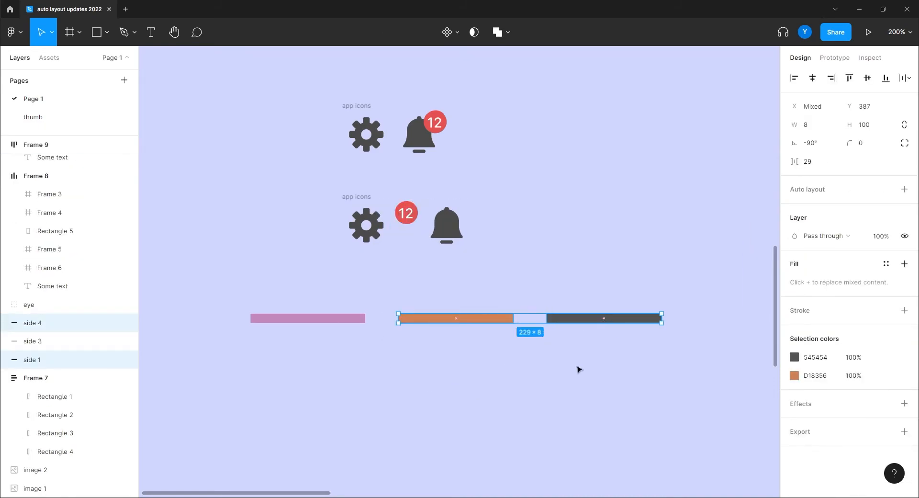
scroll(550, 373, up, 5)
drag(660, 328, 589, 325)
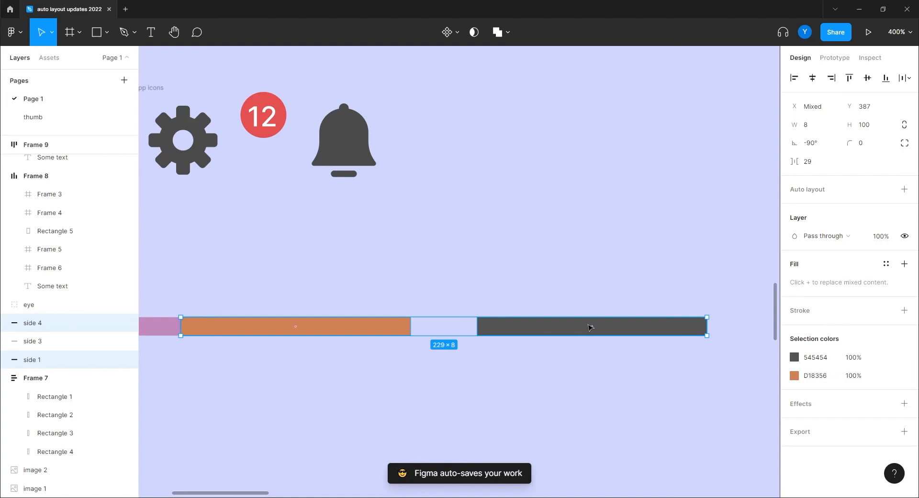
key(ctrl+z)
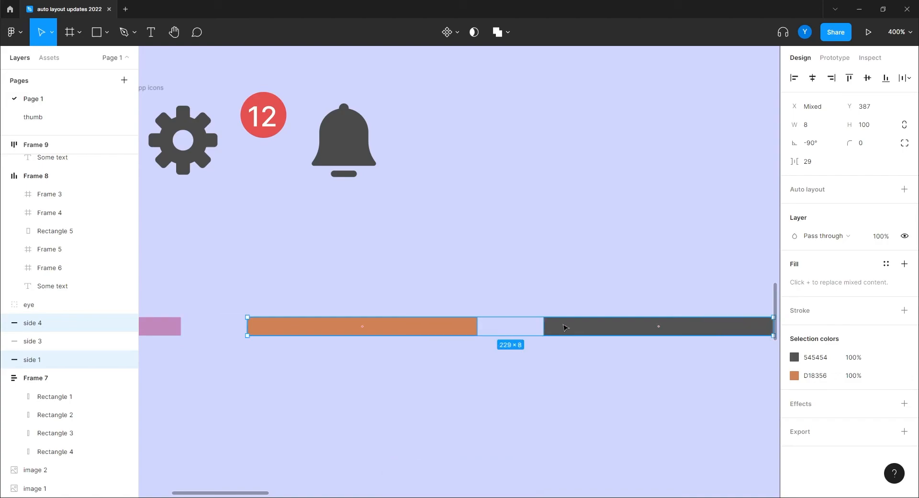
key(ctrl+equal)
drag(264, 389, 637, 399)
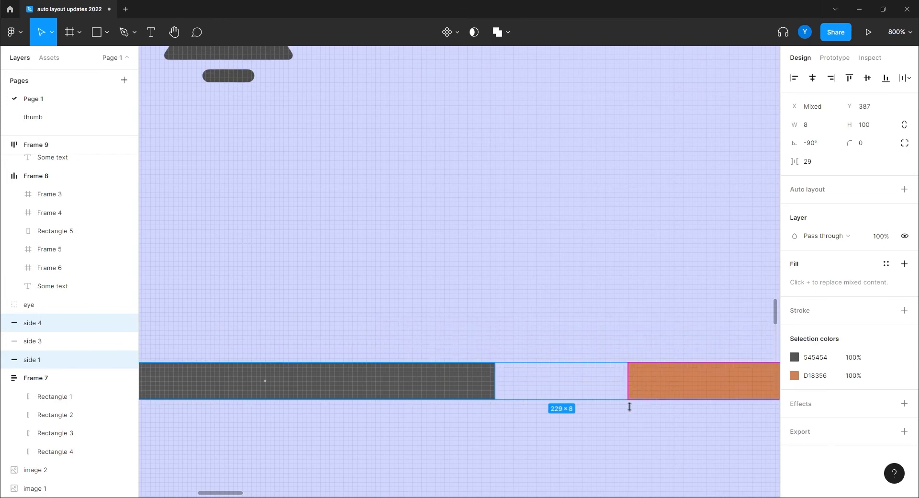
- Undo the swap of the orange and dark bars
key(ctrl+minus)
scroll(464, 431, down, 3)
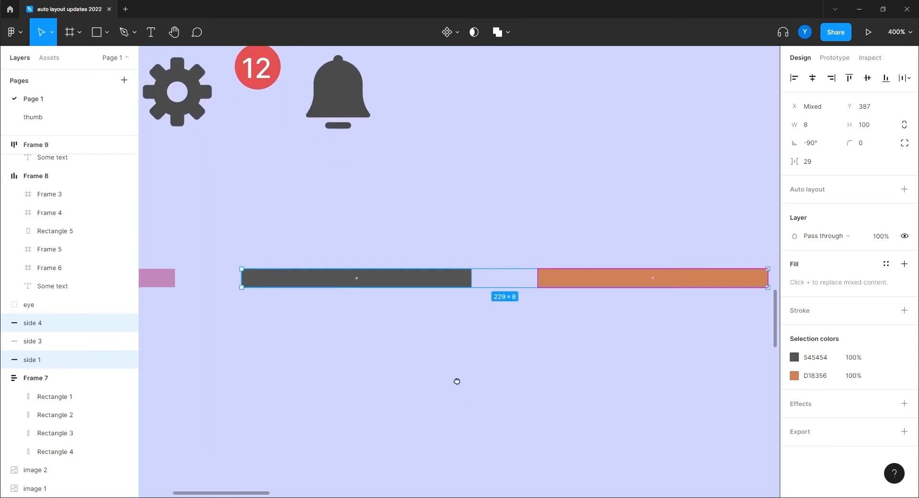
key(ctrl+z)
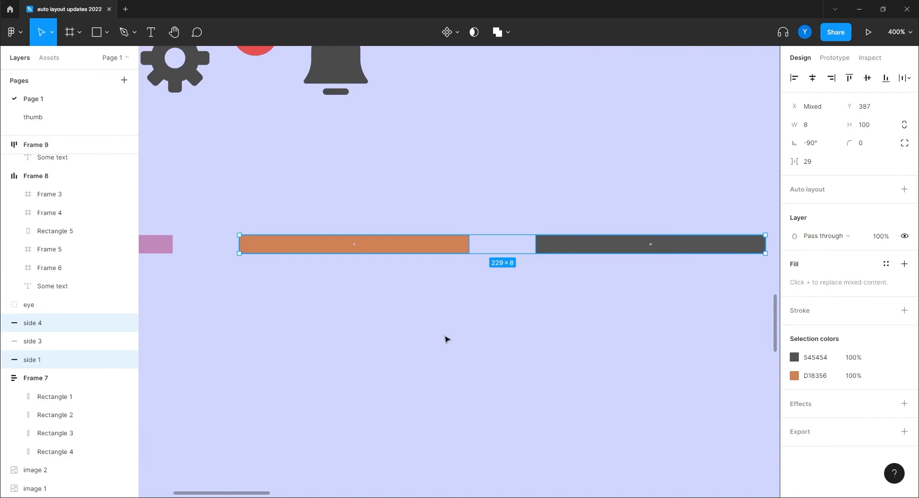
- Reorder the "12" badge after the bell in the lower app icons frame and give it absolute position
scroll(445, 339, up, 5)
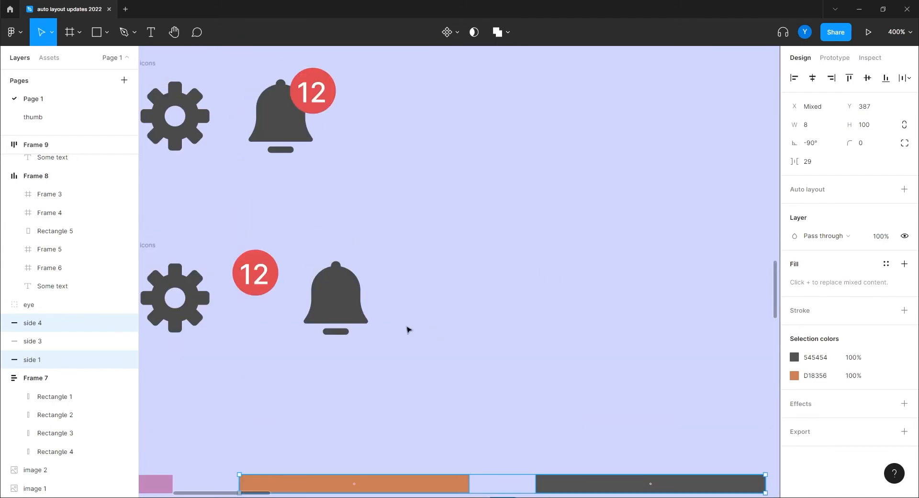
click(257, 268)
key(Right)
drag(454, 368, 592, 244)
key(ctrl+minus)
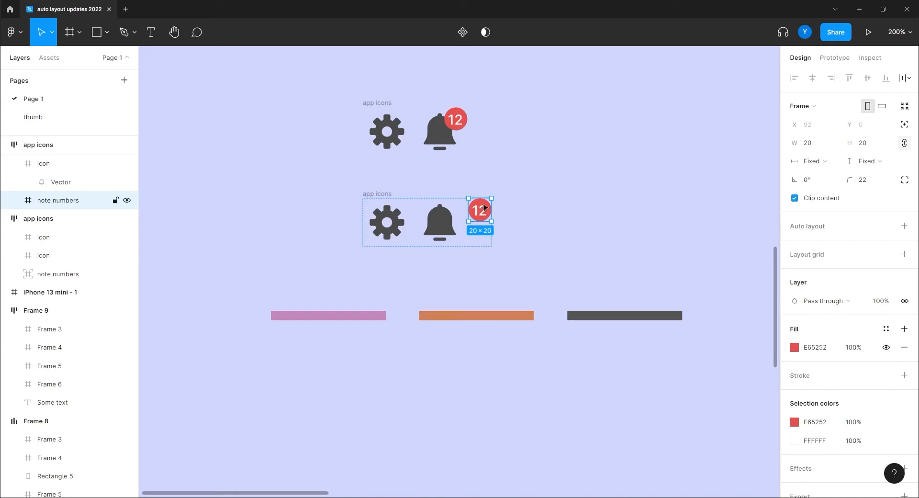
click(904, 125)
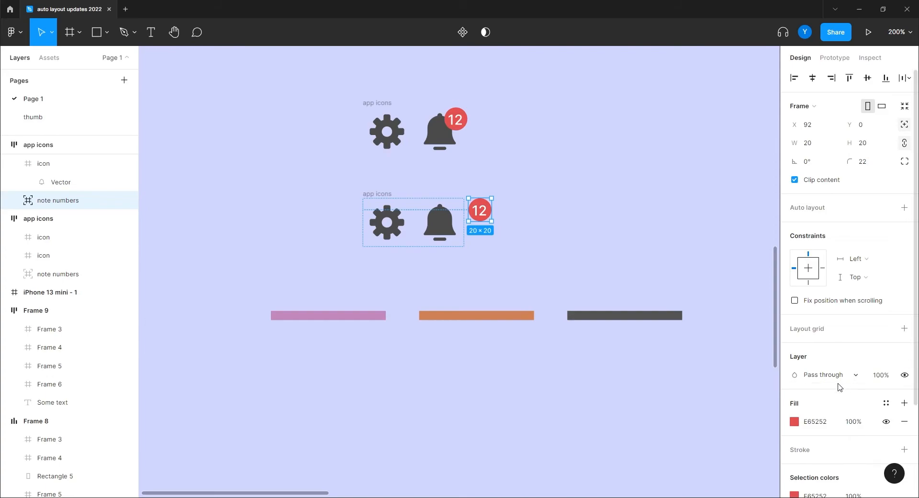
- Nudge the dark bar up to Y 370, above the line of the pink and orange bars
click(611, 316)
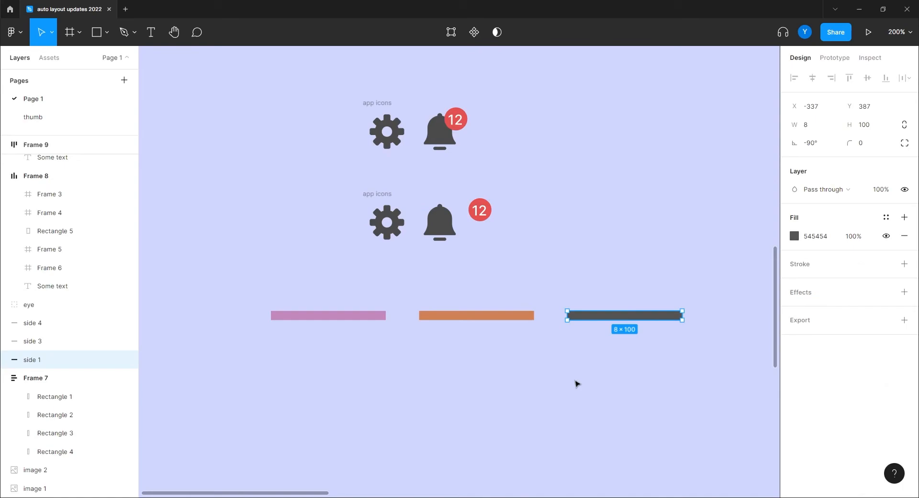
key(Up)
key(Up)
key(Up)
key(Up)
key(Up)
key(Up)
key(Up)
key(Up)
key(Up)
key(Up)
key(Up)
key(Up)
key(Up)
key(Up)
key(Up)
key(Up)
key(Up)
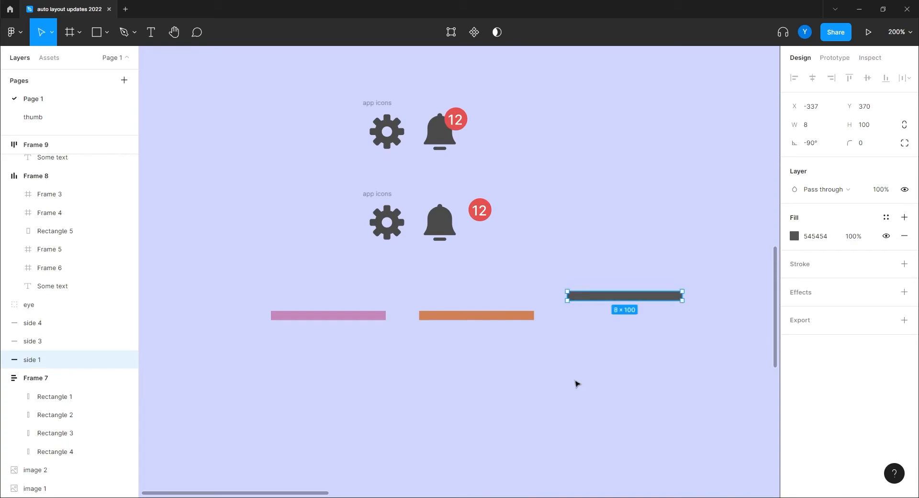
- Shift the pink and orange bars together toward the dark bar, and place the dark bar over the gap between them at X -450
click(486, 378)
drag(486, 375, 455, 318)
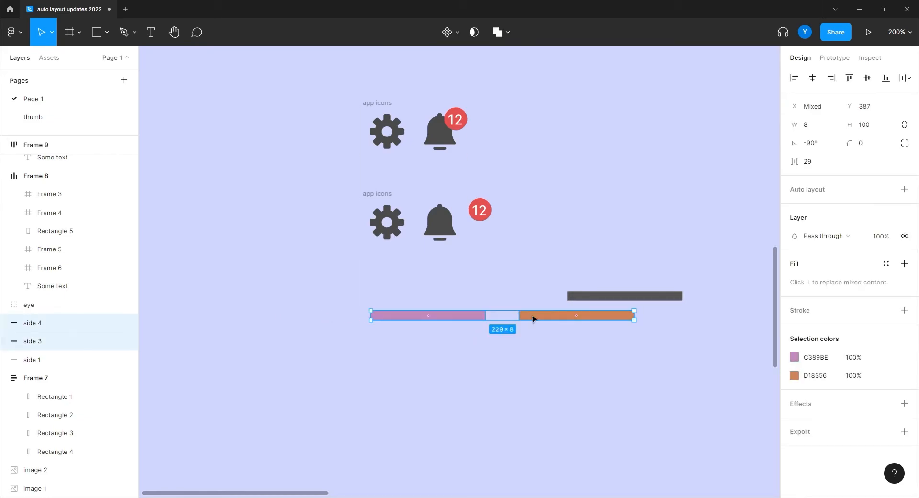
drag(598, 294, 460, 329)
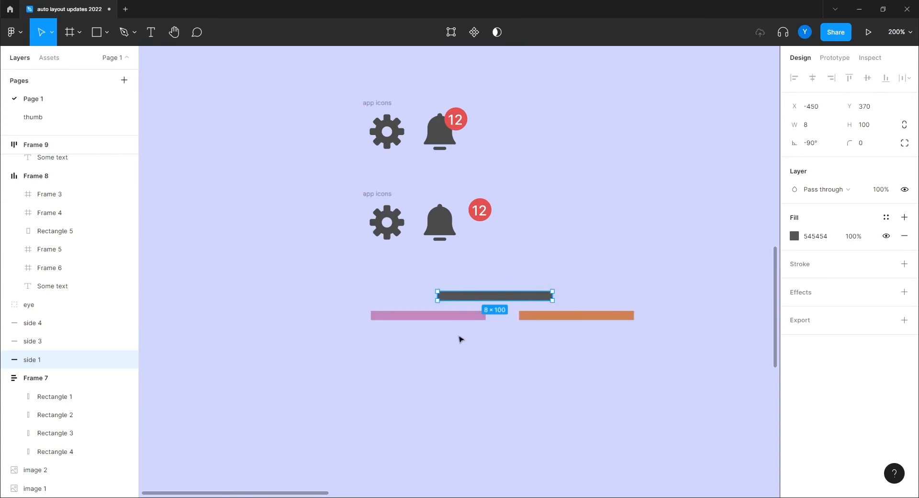
- Move the absolutely positioned "12" badge between the gear and the bell in the lower app icons frame, at X 36, Y -5
drag(478, 209, 417, 206)
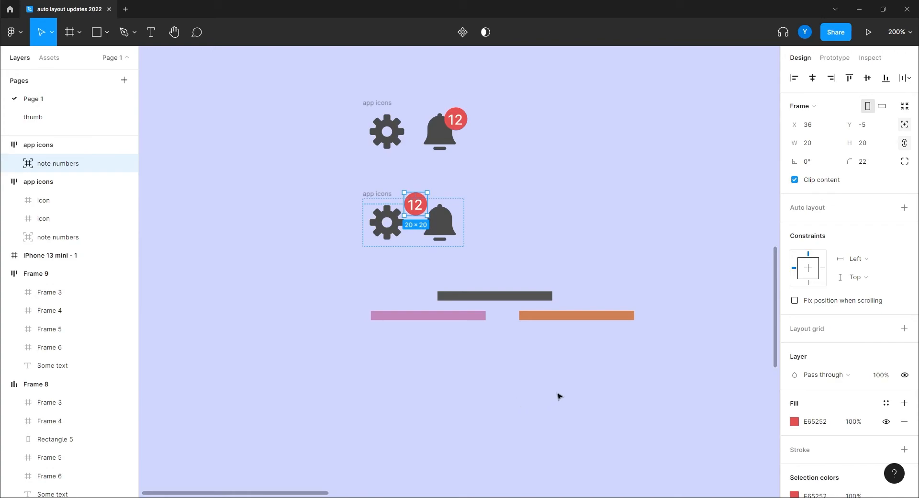
drag(568, 352, 437, 316)
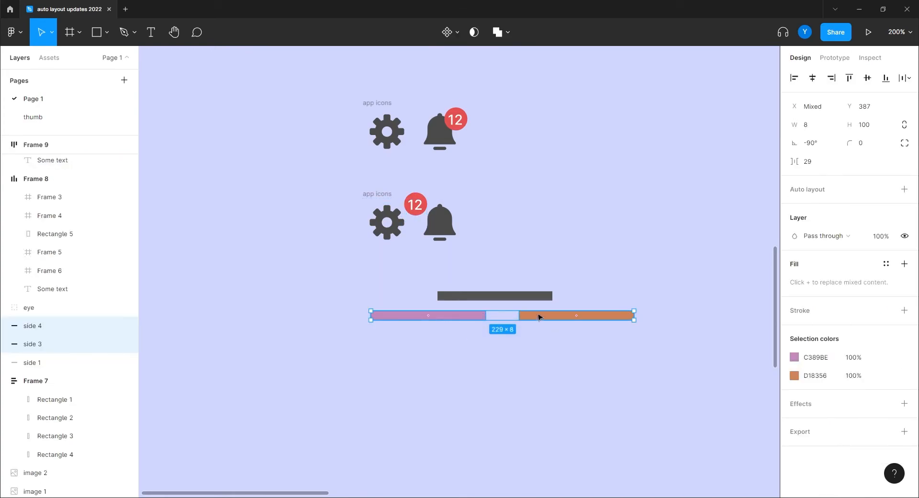
click(388, 373)
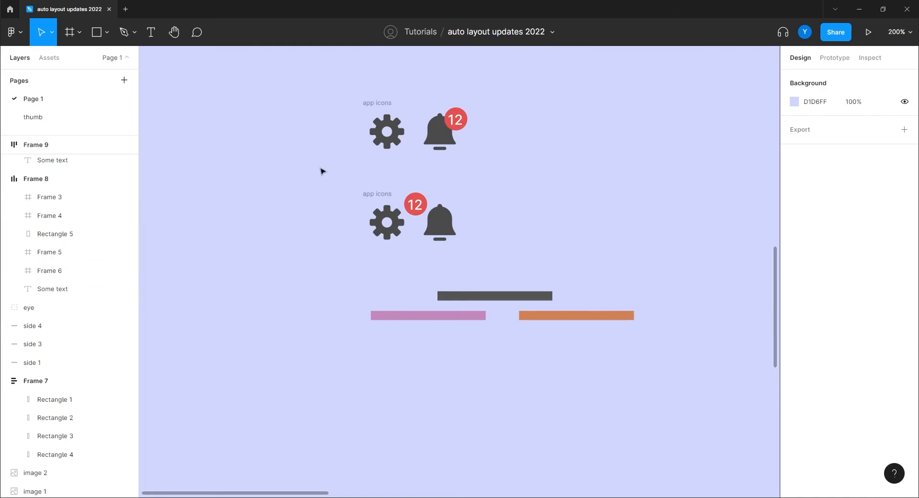
click(371, 194)
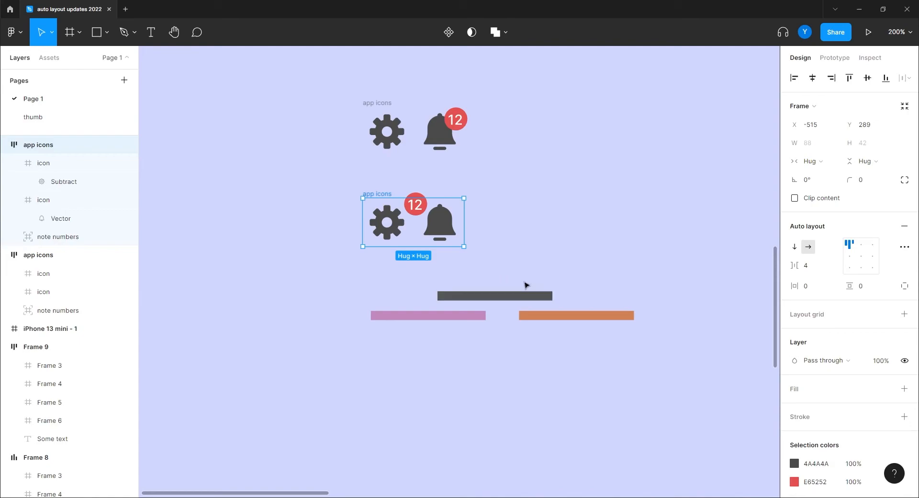
mouse_move(472, 300)
mouse_down()
mouse_move(527, 300)
mouse_move(412, 300)
mouse_move(475, 300)
mouse_up()
click(366, 375)
drag(310, 259, 333, 293)
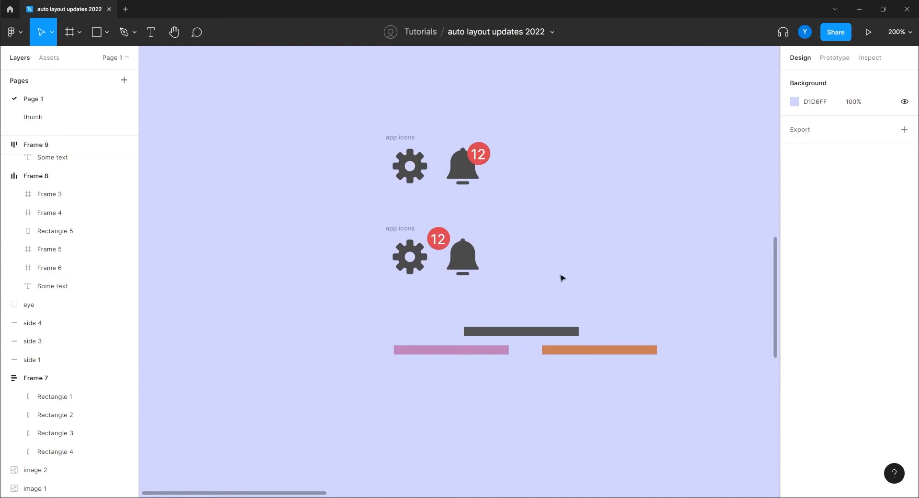
key(minus)
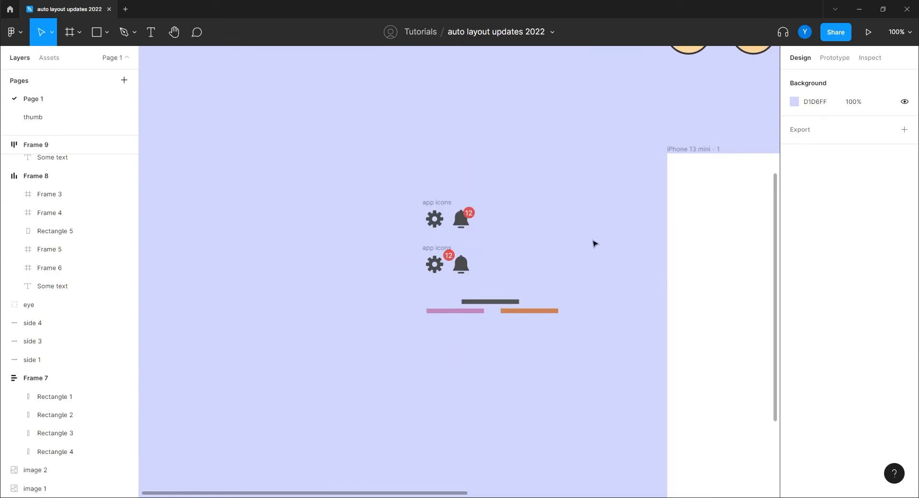
drag(433, 149, 580, 275)
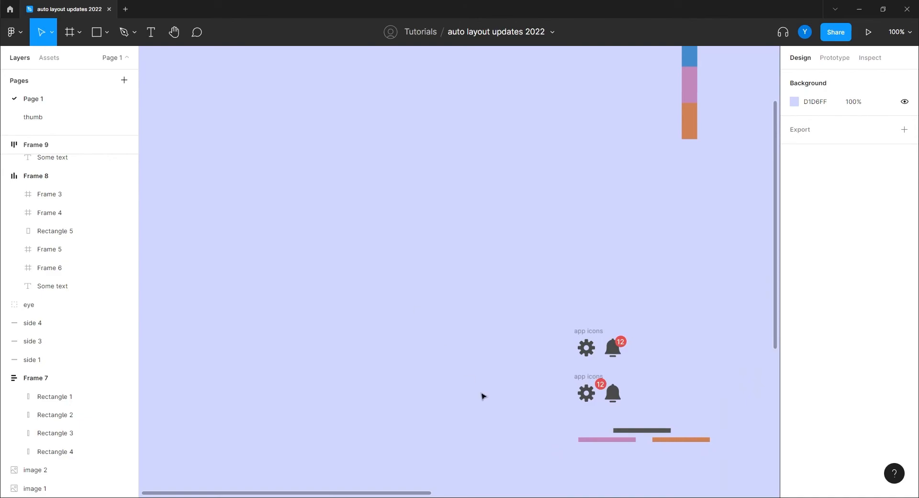
drag(480, 393, 546, 287)
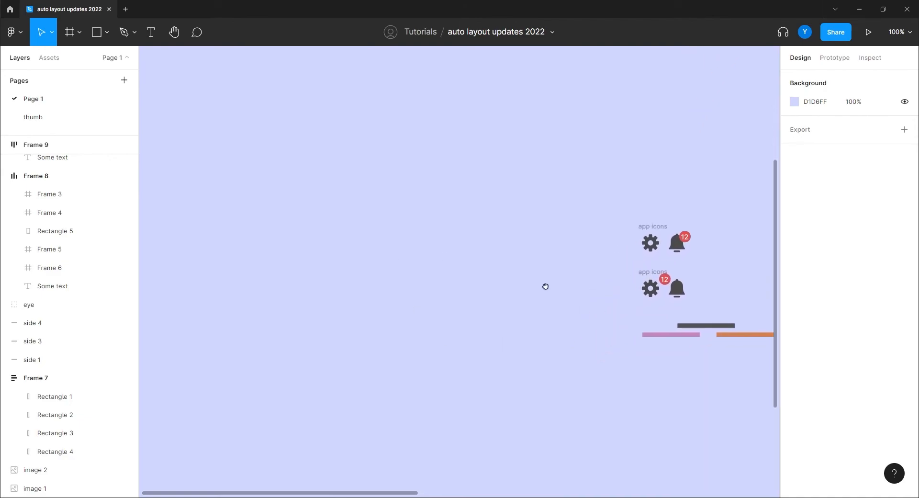
scroll(291, 215, left, 4)
click(102, 35)
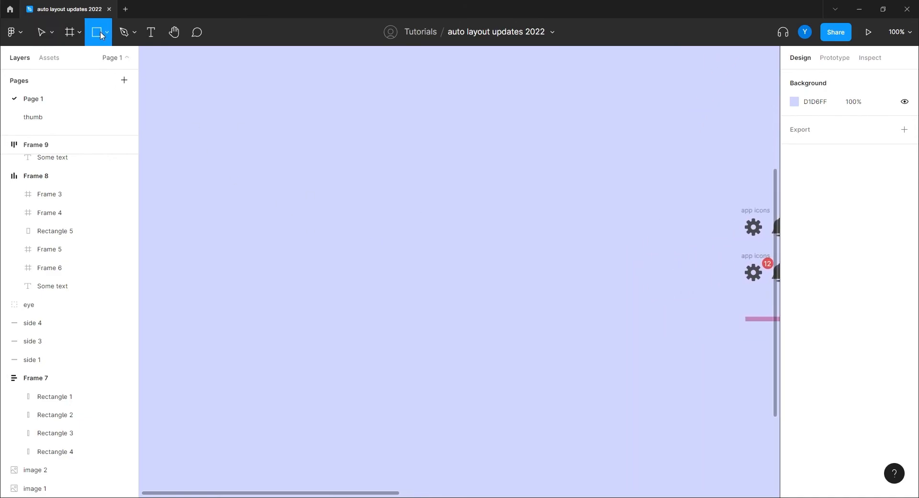
drag(318, 202, 485, 247)
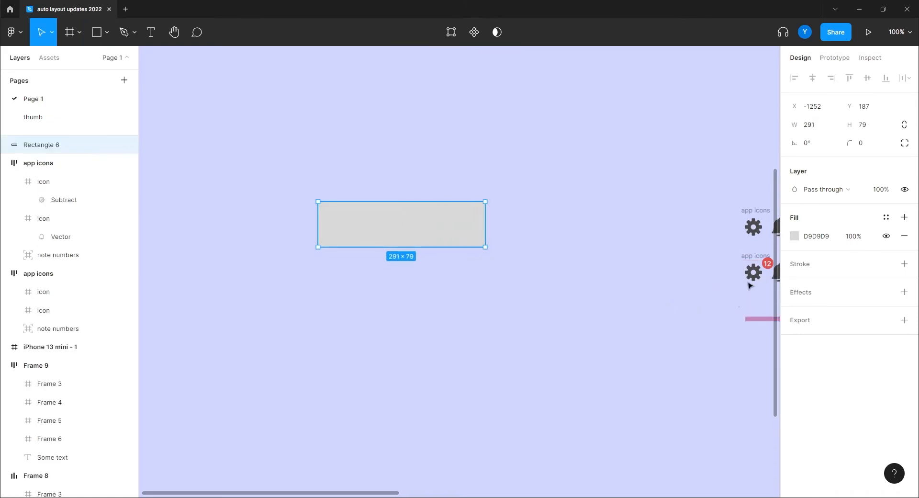
click(793, 236)
text(ffffff)
key(Return)
click(378, 321)
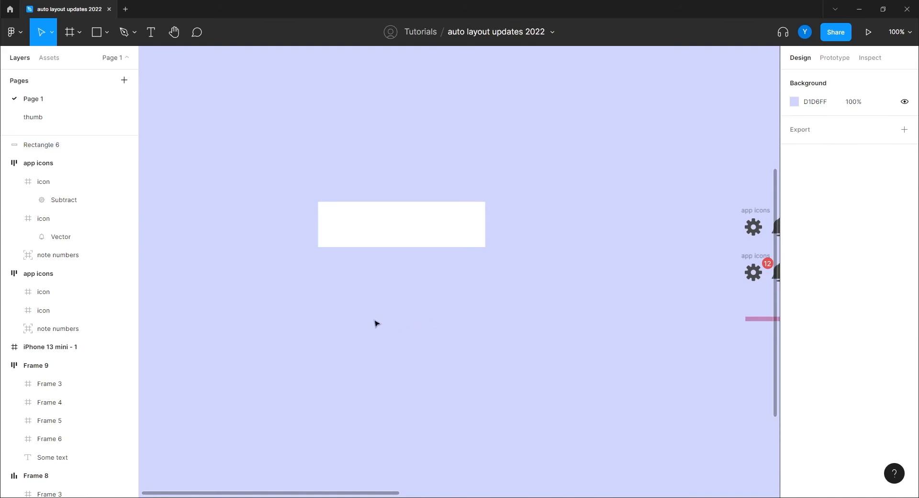
drag(376, 320, 431, 292)
key(ctrl+plus)
drag(425, 245, 411, 376)
click(394, 293)
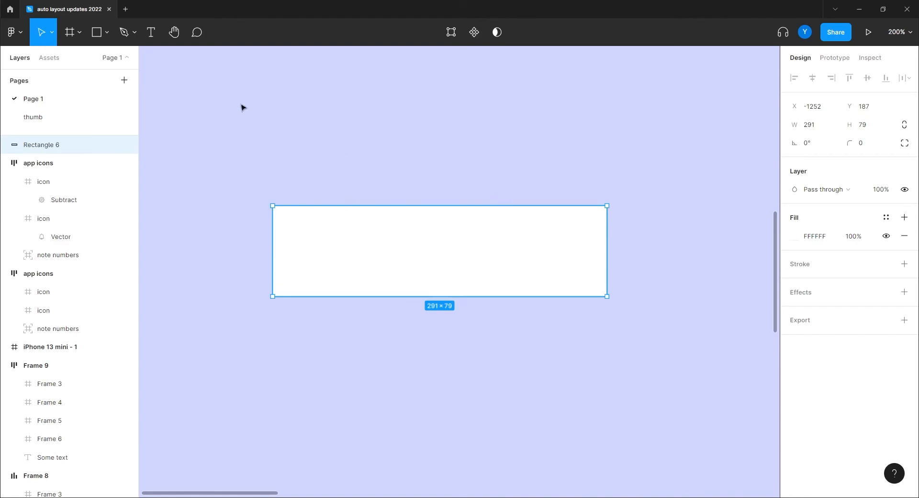
key(Delete)
- Draw a white frame on the empty canvas away from the app icons and set its size to 200 × 50
key(f)
drag(423, 228, 609, 272)
click(857, 143)
text(50)
key(Return)
click(816, 142)
text(200)
key(Return)
drag(471, 362, 439, 354)
key(plus)
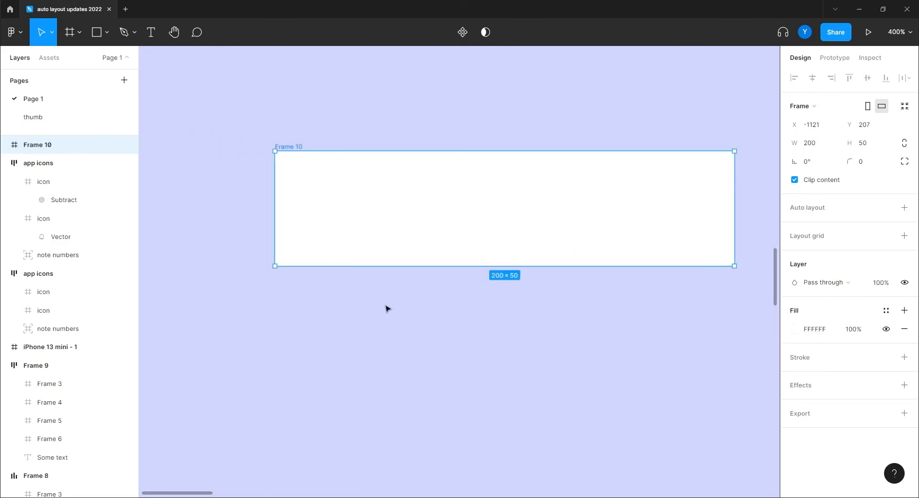
- Add the text "Menu item" inside the new white frame
click(151, 33)
click(334, 210)
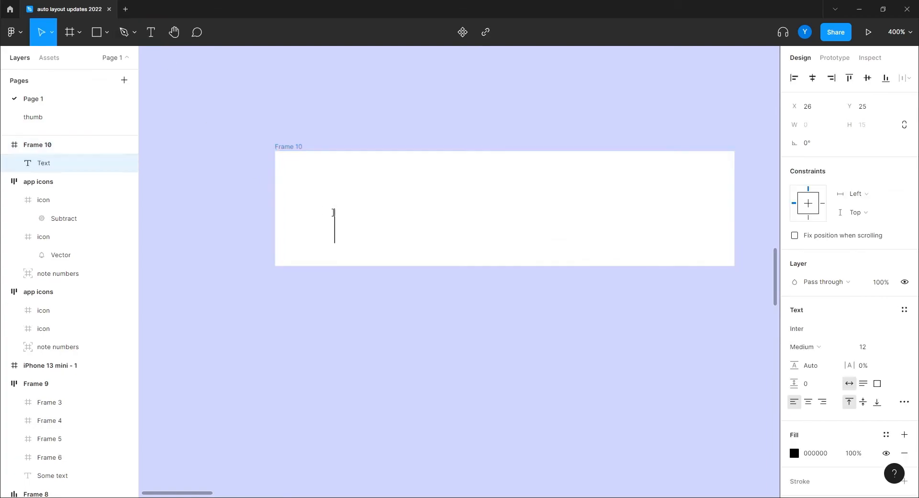
text(Menu i)
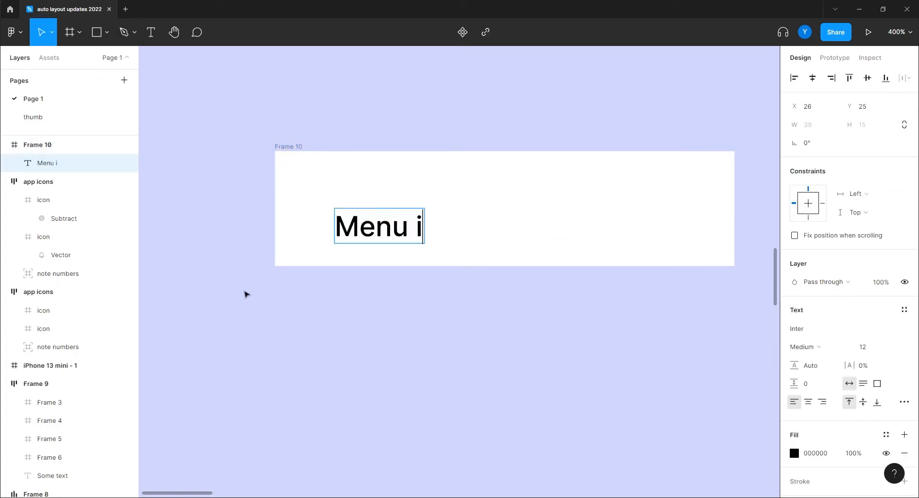
text(tem)
key(Escape)
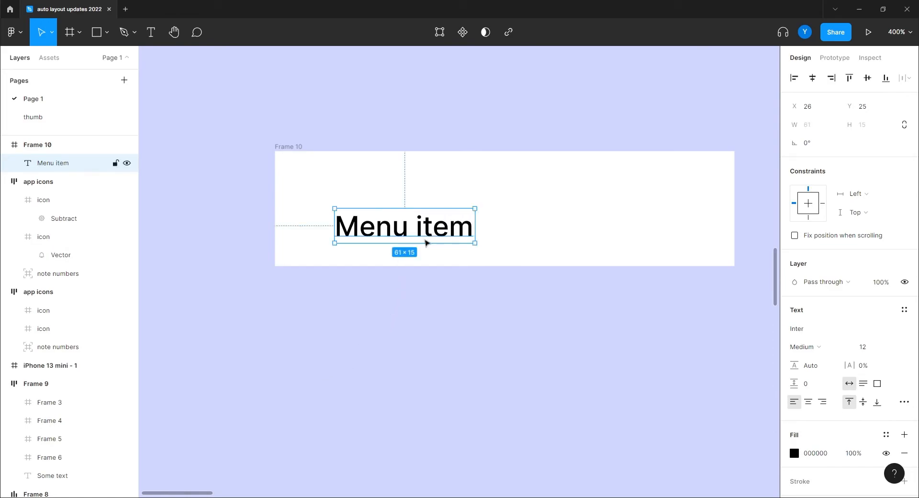
- Set the "Menu item" text to size 20 and place it at X 18, Y 13 in its frame
click(862, 347)
key(Return)
drag(433, 247, 411, 220)
key(ctrl+minus)
drag(450, 340, 392, 295)
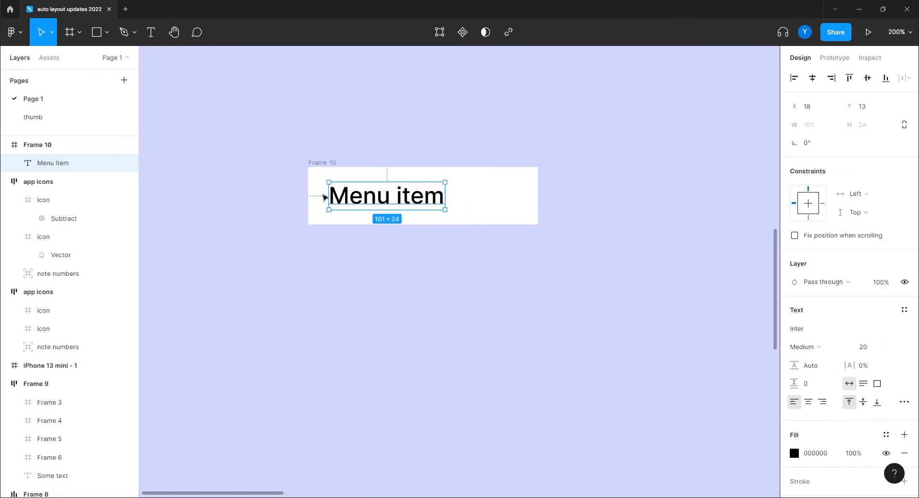
- Duplicate the menu item frame three times downward, 17 px apart, forming an evenly spaced column of four
click(323, 162)
alt+drag(324, 162, 323, 234)
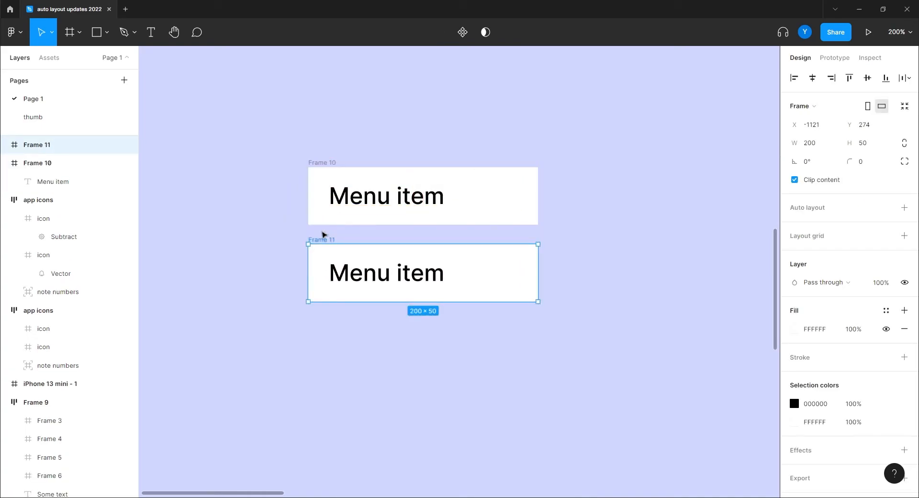
key(ctrl+d)
key(ctrl+d)
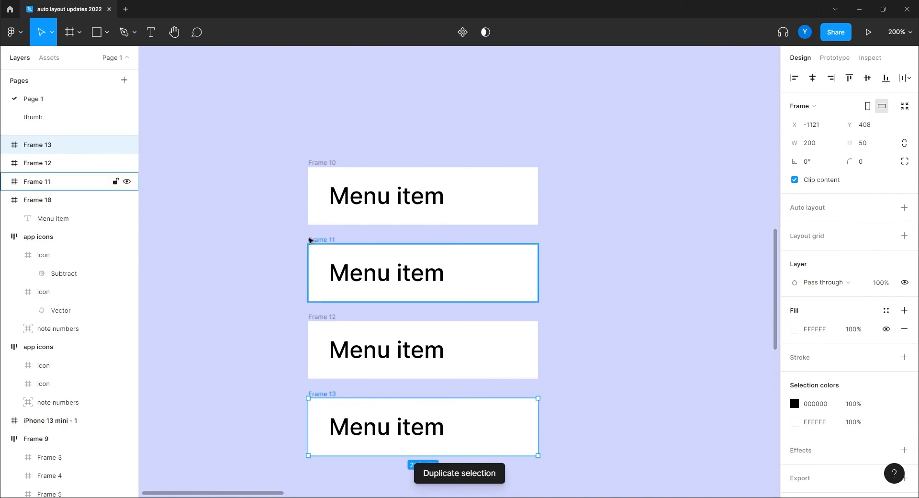
- Fill the second menu item frame with light pink FFE2E2
click(311, 239)
click(794, 329)
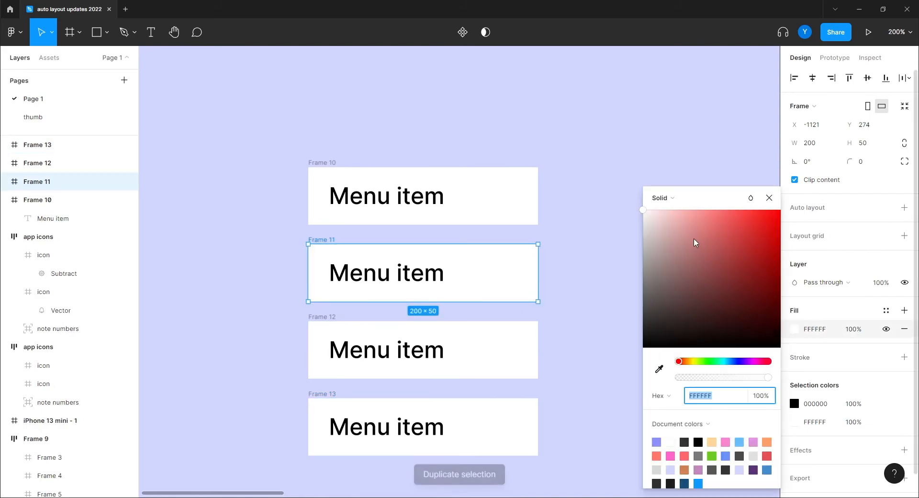
text(FFE2E2)
key(Return)
- Fill the third menu item frame with light violet B8B6FF
click(320, 341)
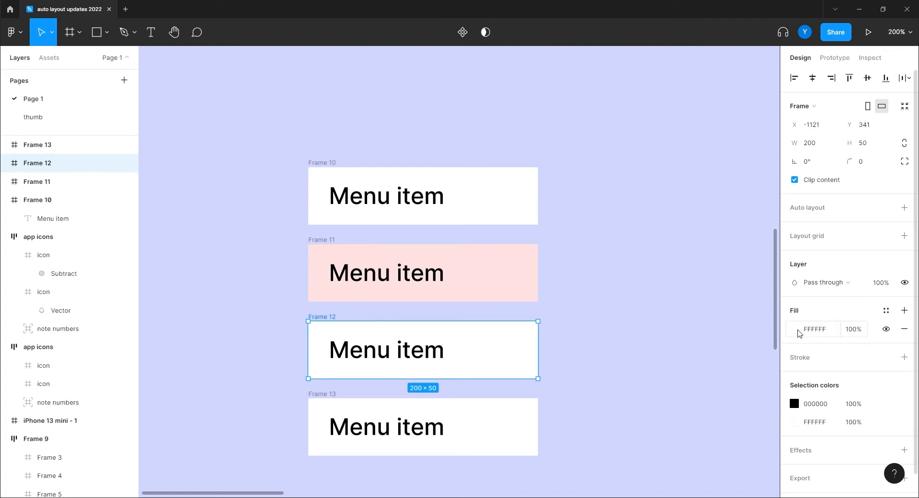
click(793, 331)
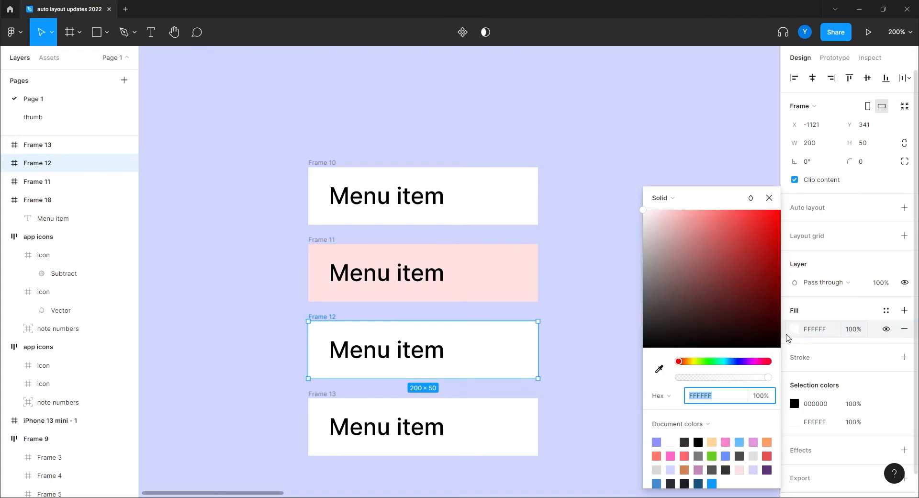
click(740, 360)
drag(678, 226, 682, 210)
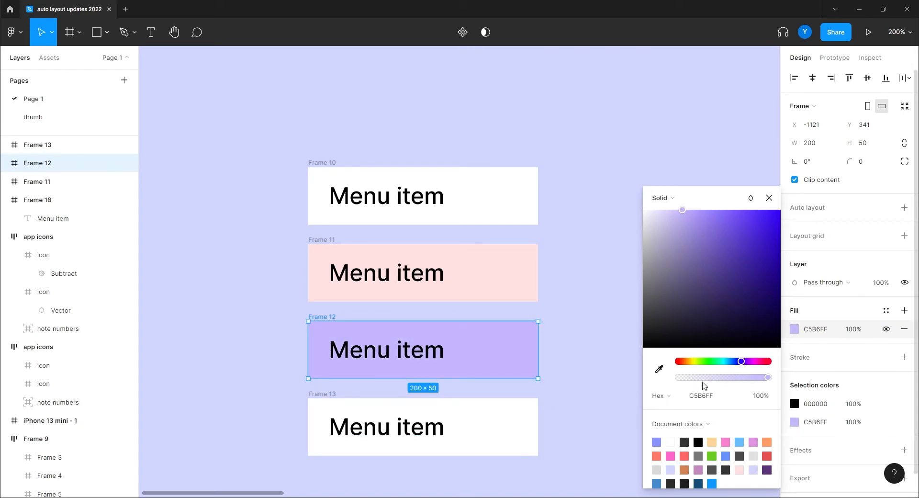
drag(738, 361, 738, 361)
key(Escape)
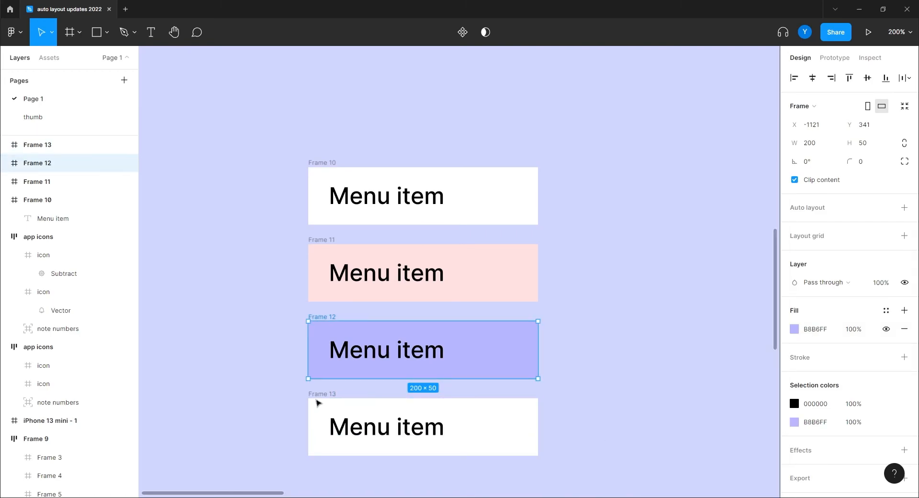
- Fill the fourth menu item frame with muted green 84B274
click(317, 405)
click(794, 329)
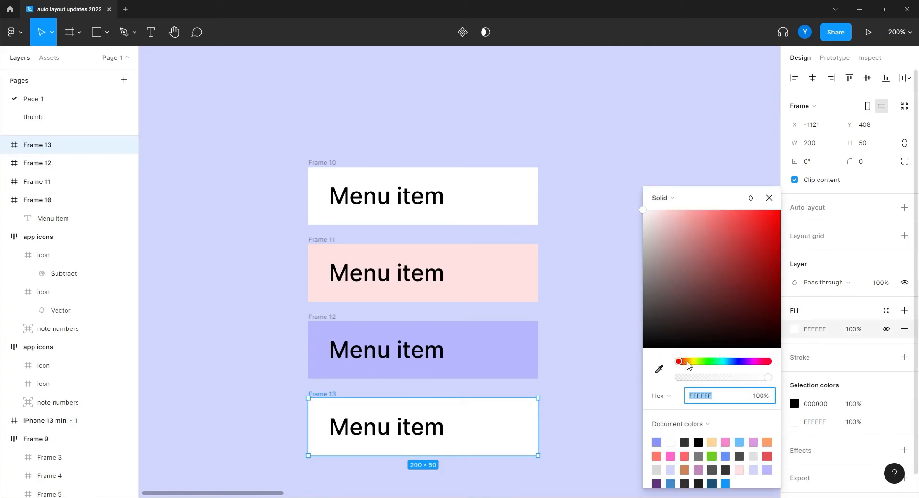
click(695, 361)
drag(705, 291, 690, 251)
drag(692, 362, 702, 361)
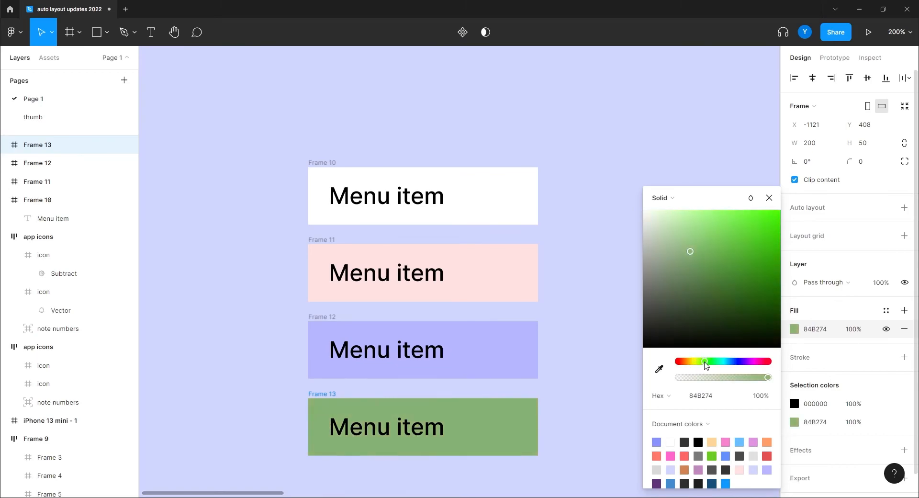
click(277, 307)
drag(218, 435, 285, 339)
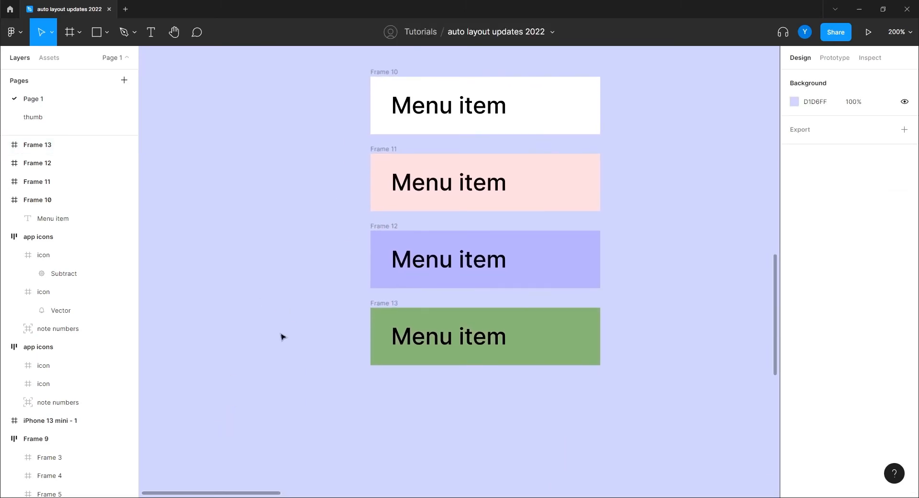
scroll(267, 250, up, 3)
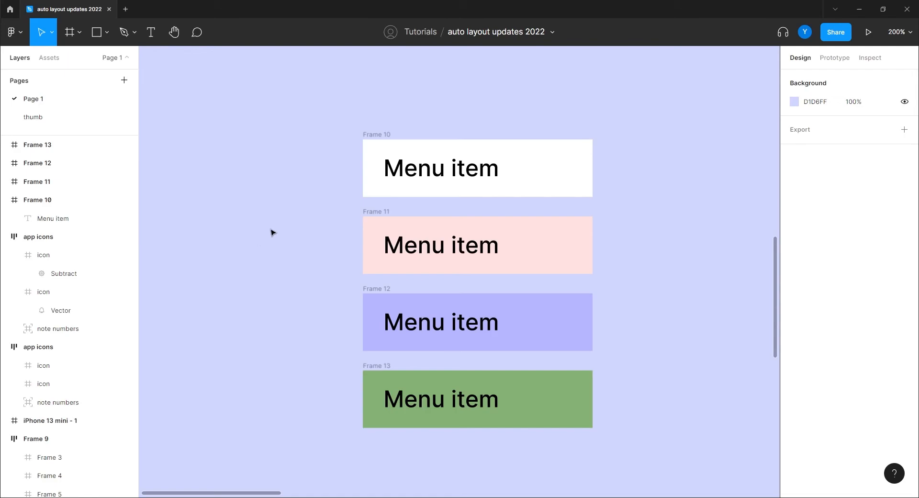
- Rename the white menu item frame as "menu item 1" and copy that name
drag(654, 102, 250, 462)
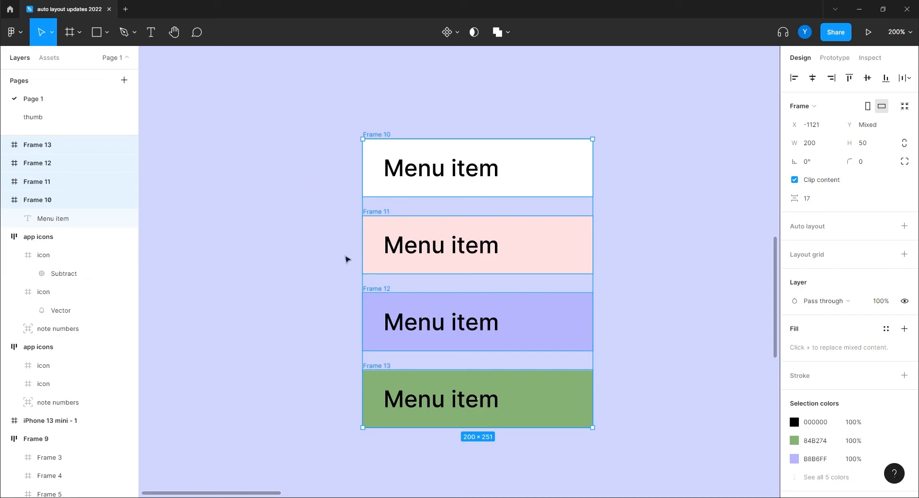
click(314, 221)
click(378, 134)
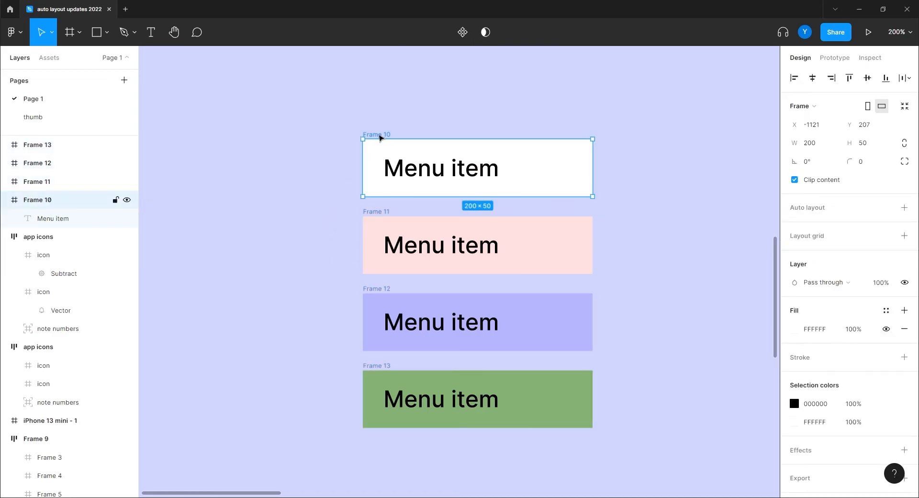
text(menu)
triple_click(368, 136)
text(menu item)
triple_click(372, 135)
key(ctrl+c)
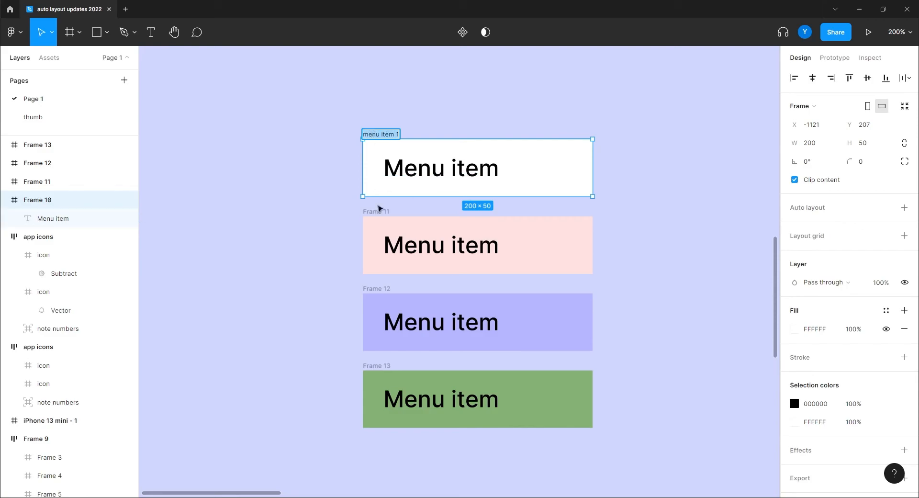
- Rename the pink, violet and green frames as "menu item 2", "menu item 3" and "menu item 4"
click(378, 210)
key(ctrl+v)
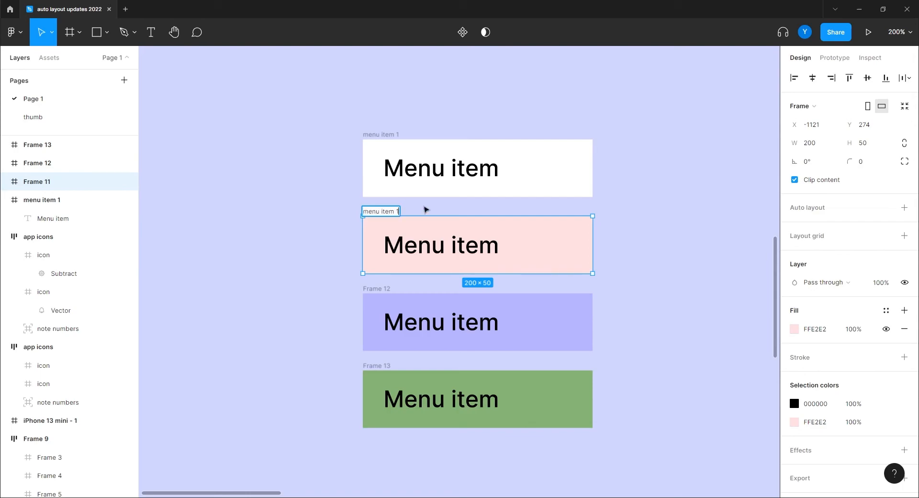
click(373, 288)
double_click(374, 288)
key(ctrl+v)
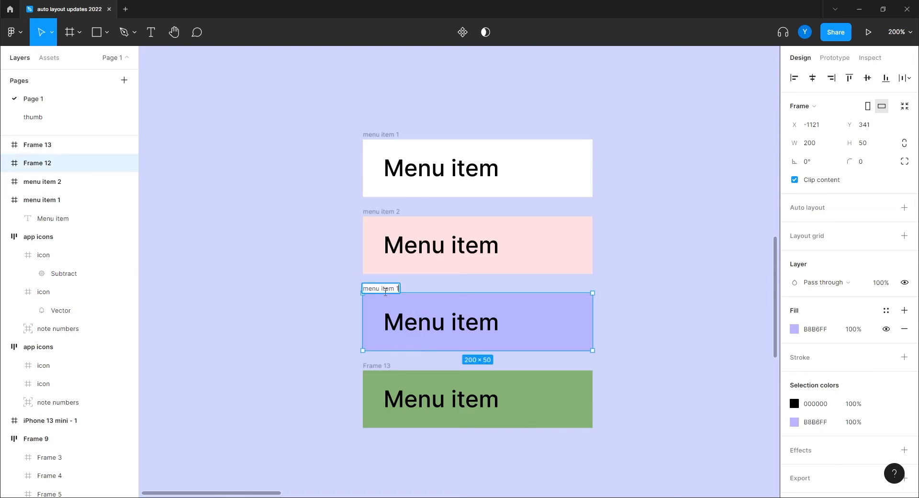
double_click(373, 366)
key(ctrl+v)
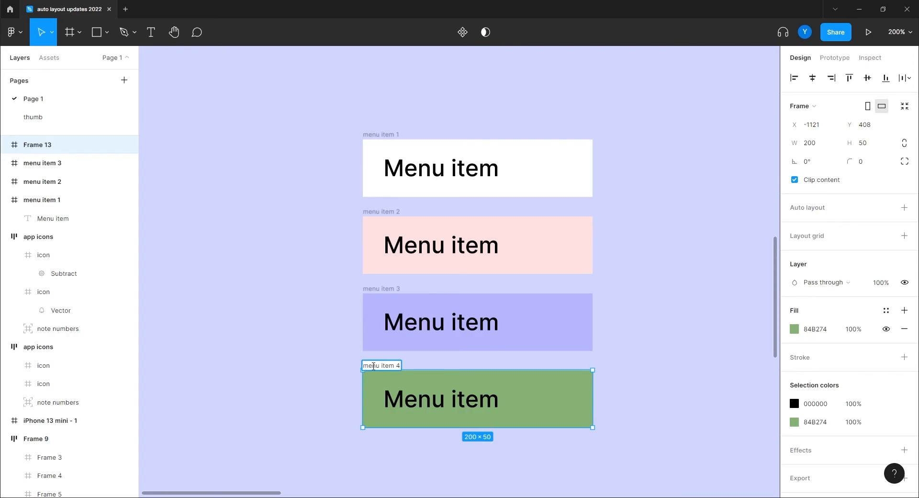
click(264, 209)
- Wrap the four menu item frames in a vertical auto layout with item spacing 0
drag(685, 132, 284, 460)
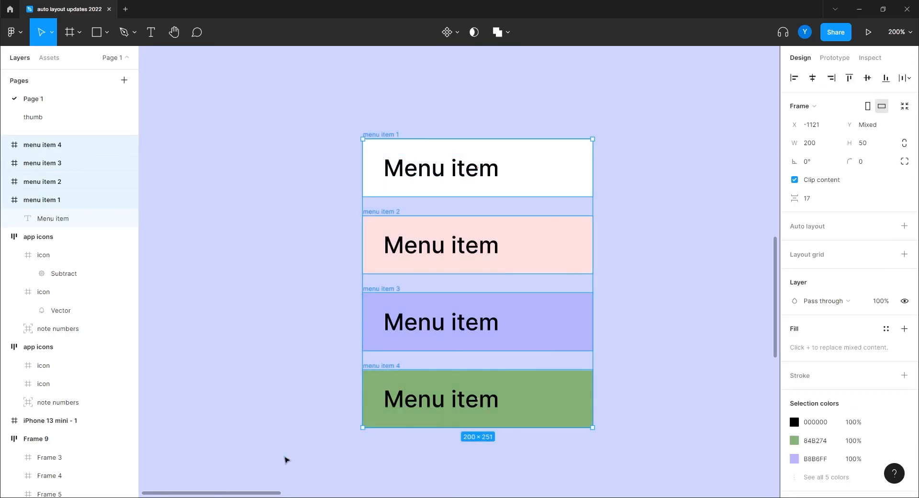
key(shift+a)
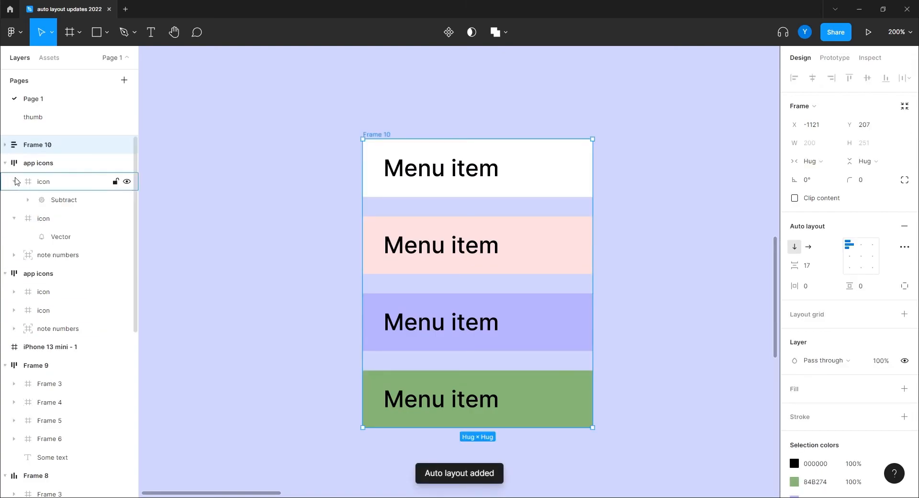
click(5, 145)
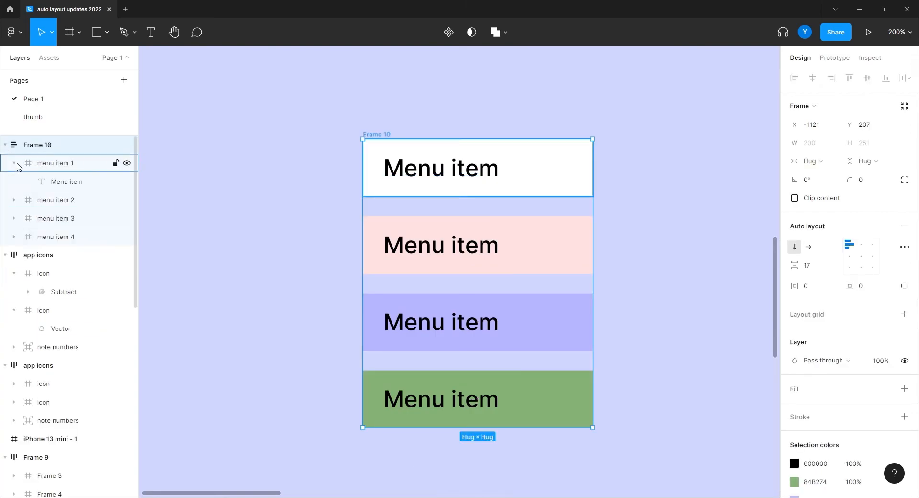
click(14, 163)
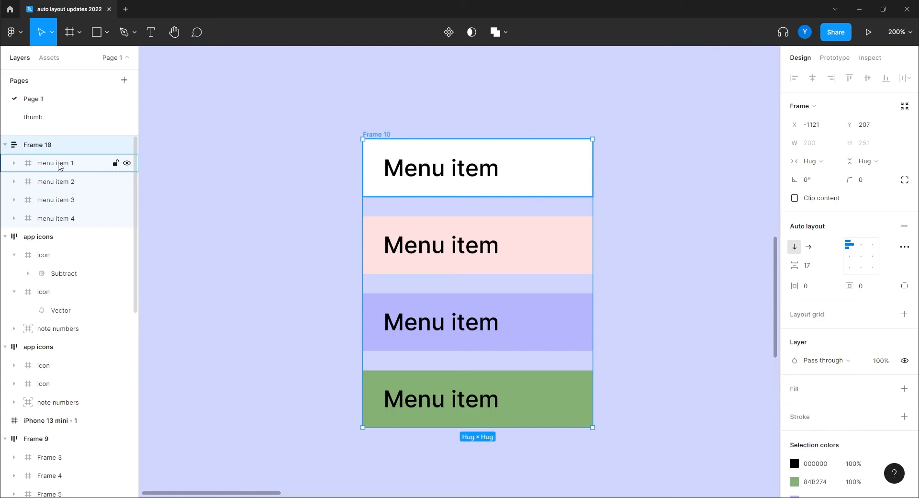
click(788, 273)
key(Return)
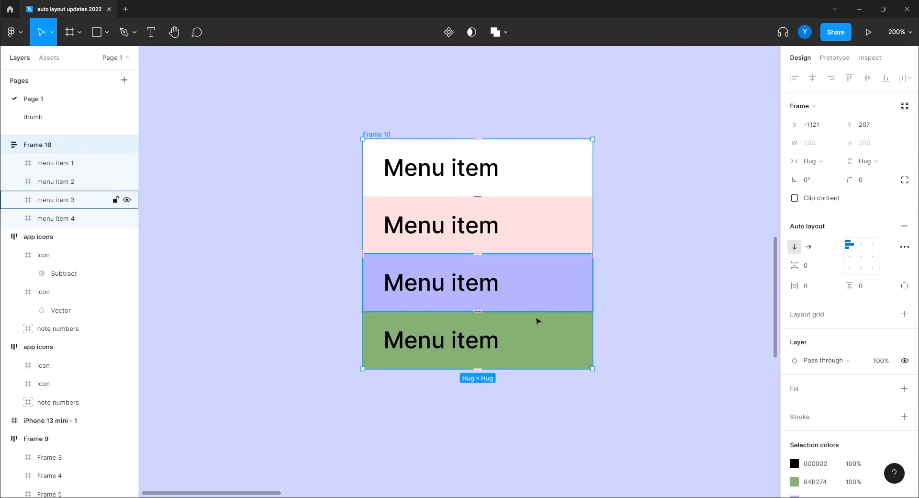
click(294, 225)
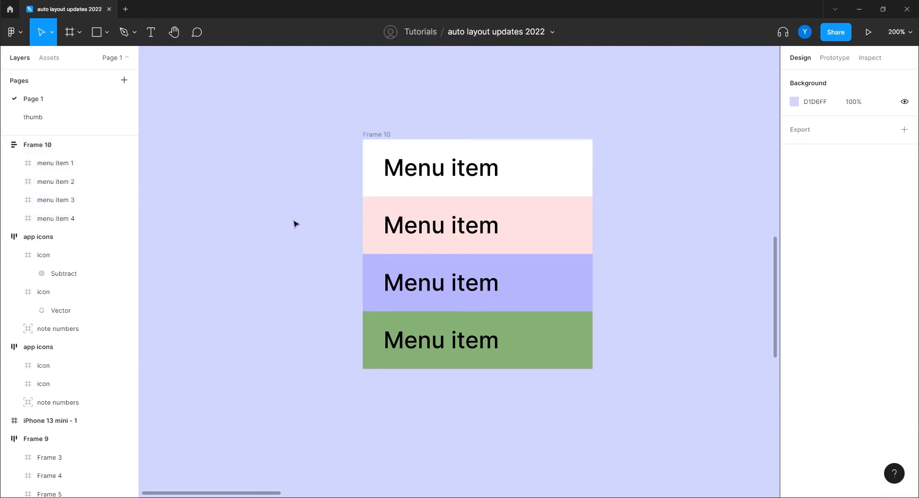
- Give the menu item 1 frame absolute position inside the auto layout frame
click(379, 133)
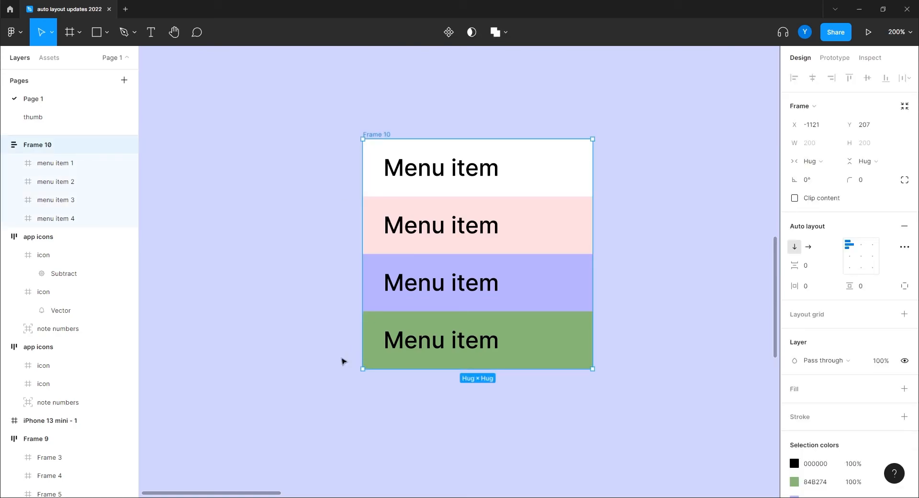
click(549, 176)
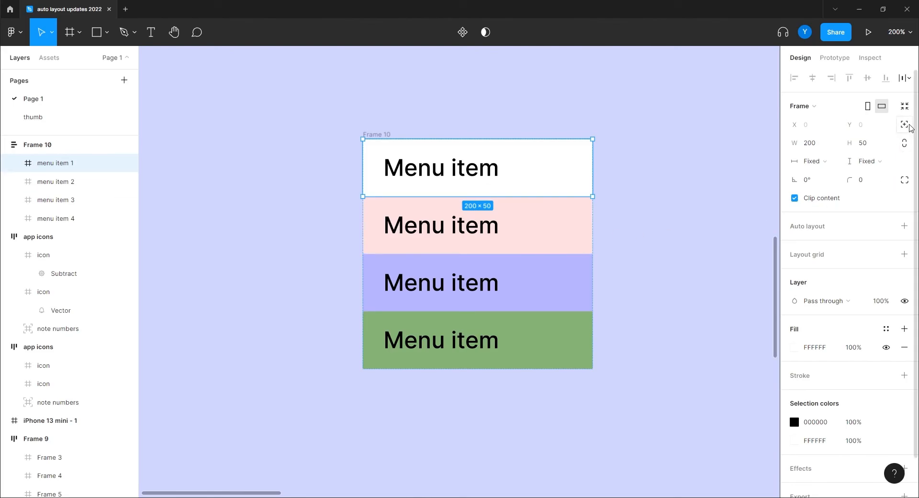
click(906, 125)
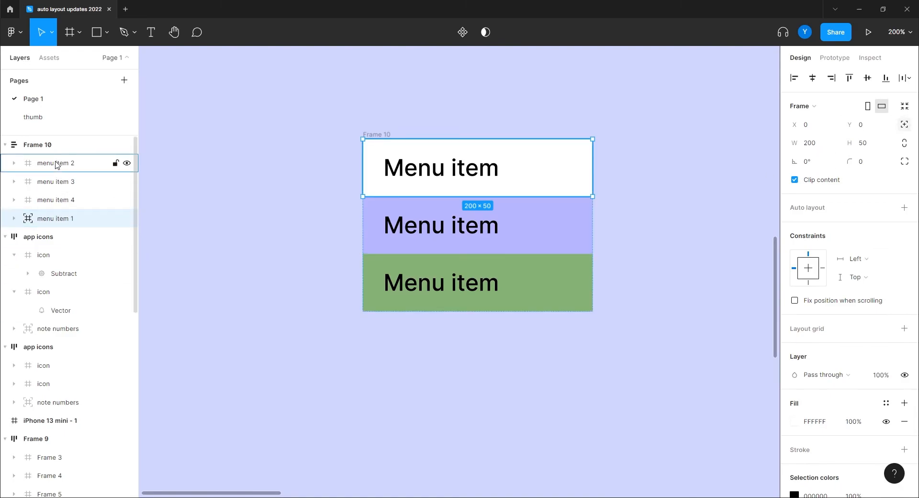
click(262, 170)
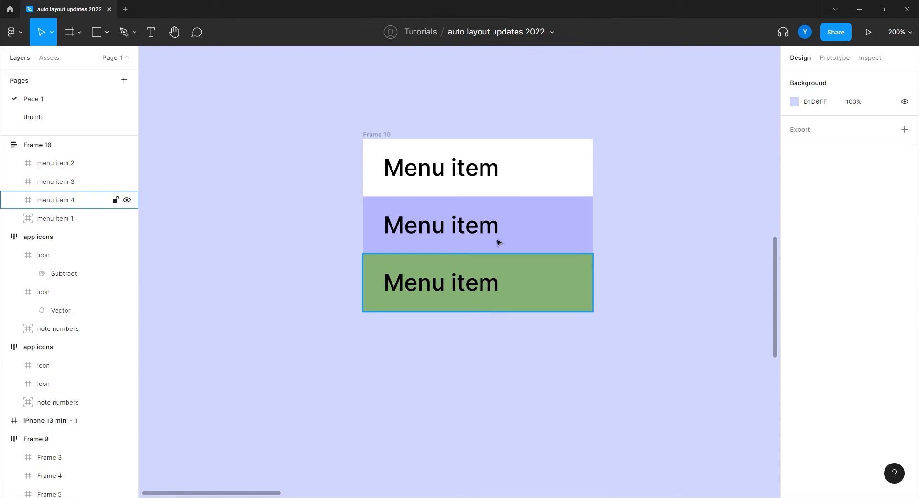
- Align the auto layout frame's items to bottom centre and stretch the frame to a fixed height of 200
click(389, 153)
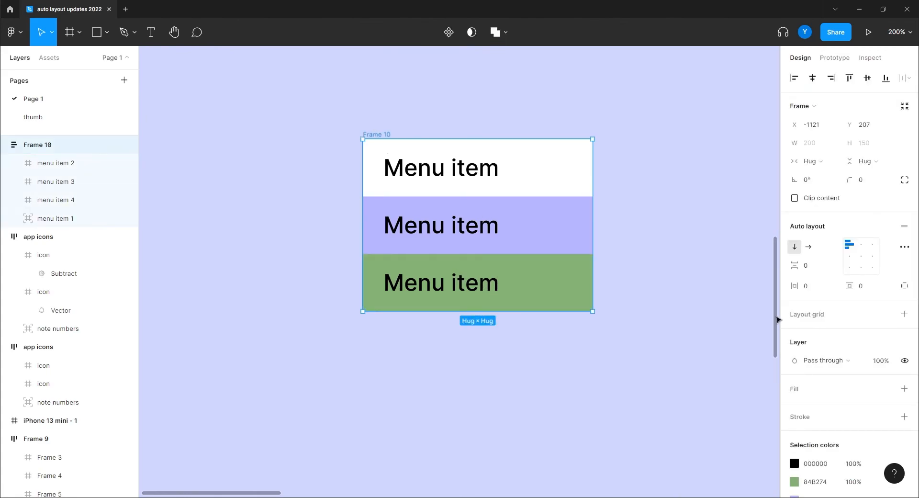
click(861, 268)
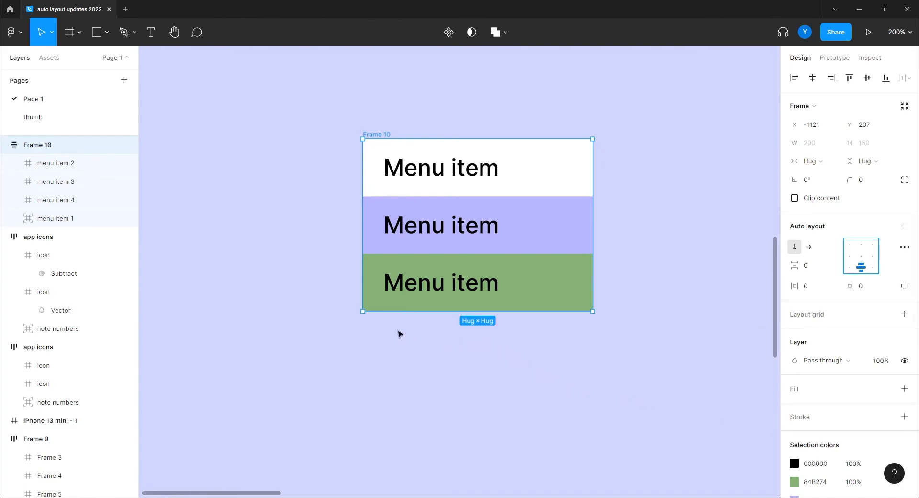
drag(388, 312, 398, 396)
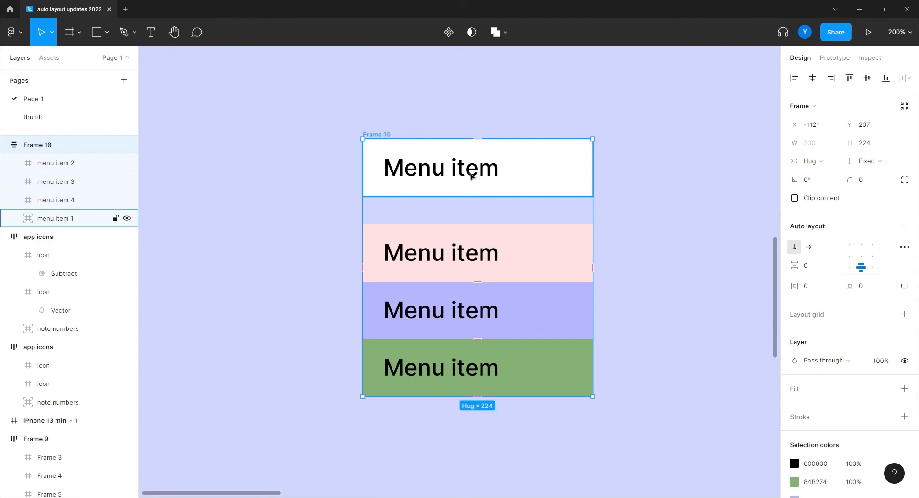
drag(391, 396, 388, 369)
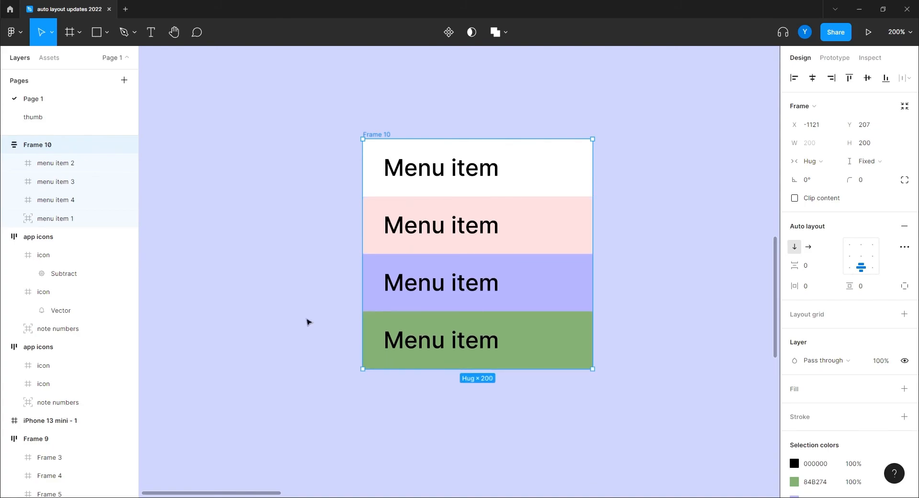
click(306, 347)
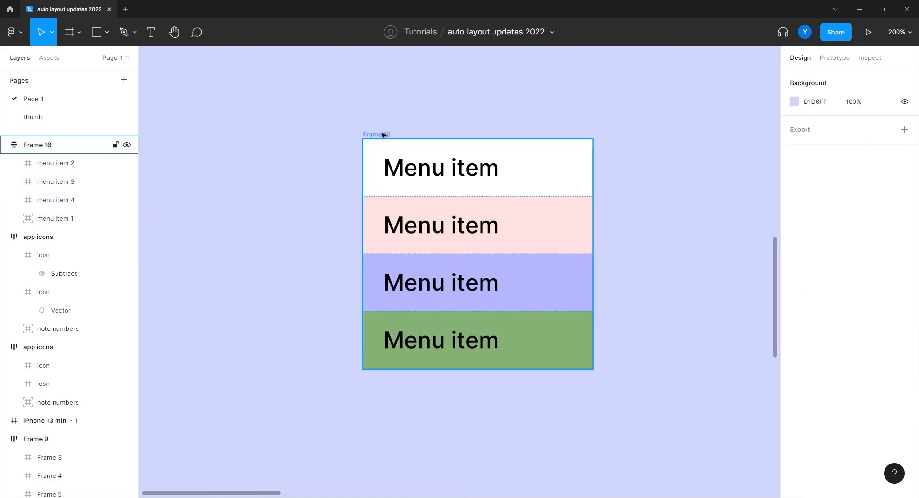
- Duplicate the auto layout frame to the left with a 57 px gap and rename the original as "expanded"
drag(383, 134, 230, 135)
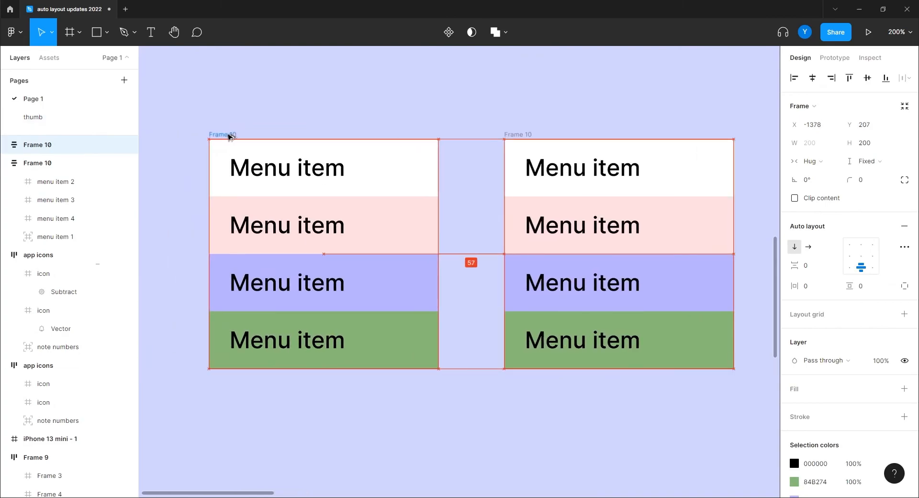
click(529, 135)
double_click(39, 163)
text(ex)
text(d)
key(Return)
- Rename the duplicated menu frame as "collapsed"
click(101, 145)
double_click(218, 135)
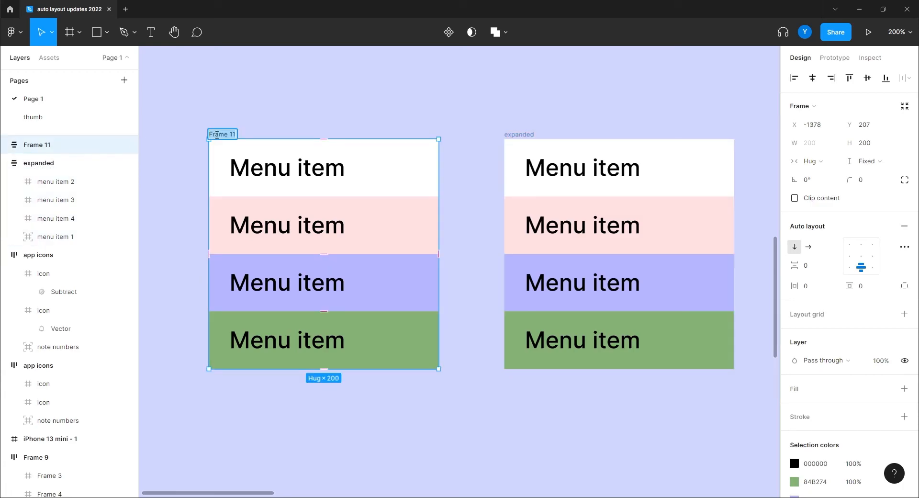
text(collapsed)
key(Return)
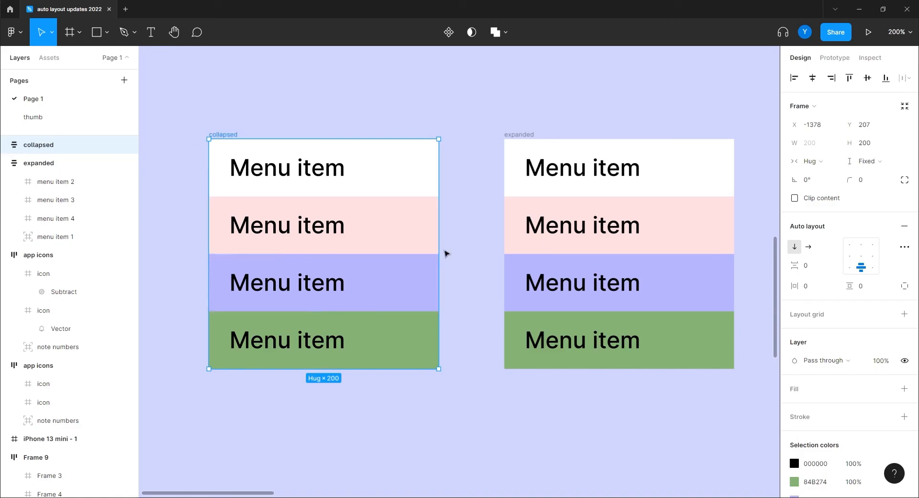
- Add a "menu /" prefix to both frame names, making them "menu / expanded" and "menu / collapsed"
double_click(25, 164)
click(24, 165)
text(menu /)
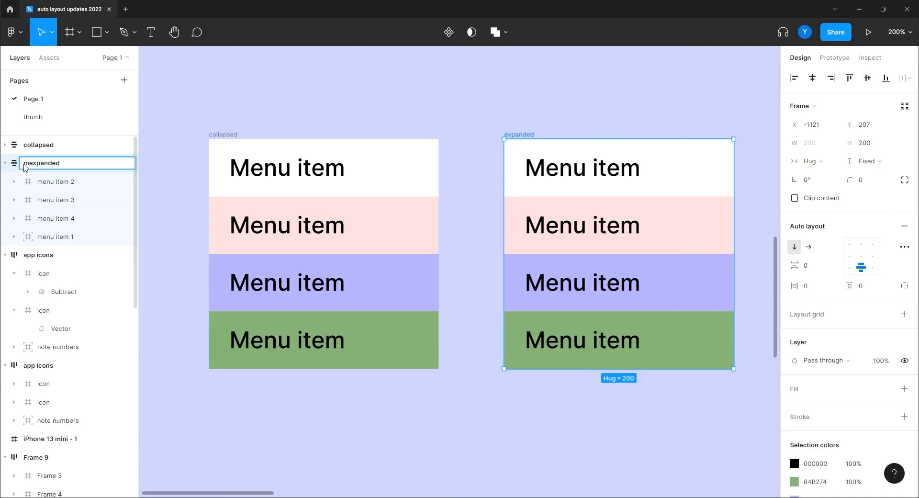
click(27, 144)
double_click(26, 145)
click(24, 145)
text(menu /)
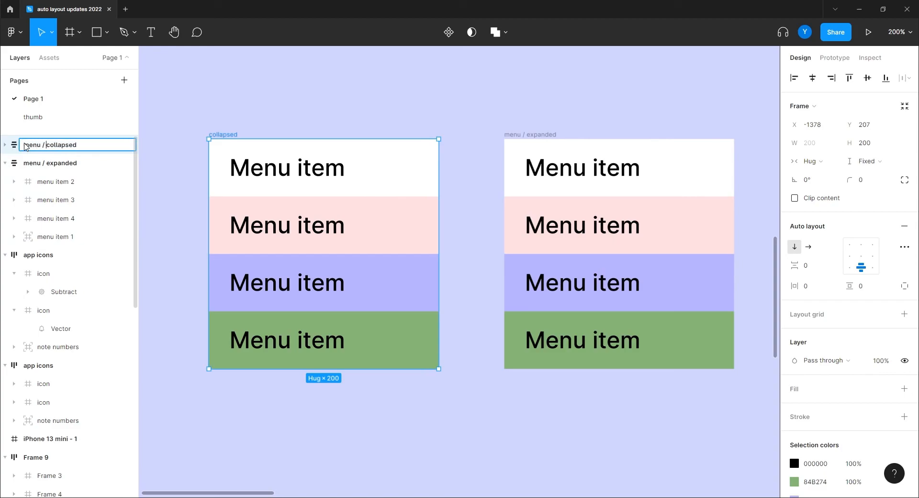
click(439, 119)
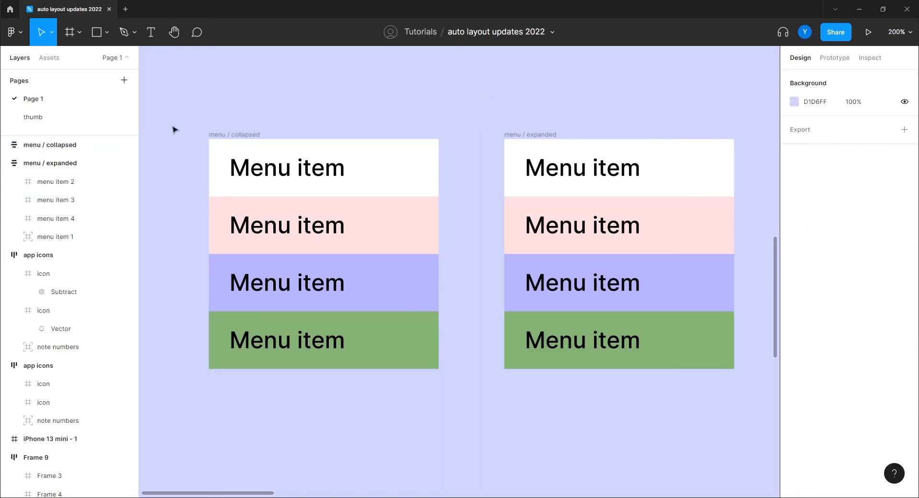
- Try aligning the collapsed menu's items to top centre and shortening its frame, and undo the changes
click(210, 134)
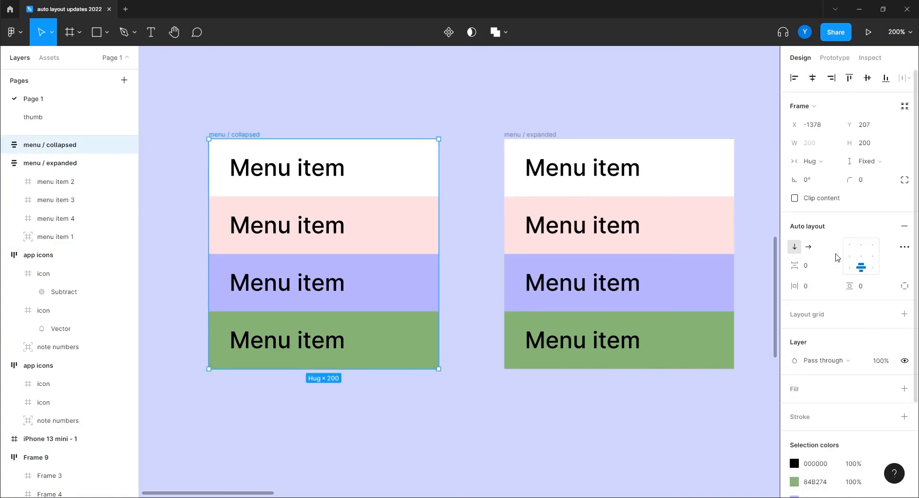
click(861, 245)
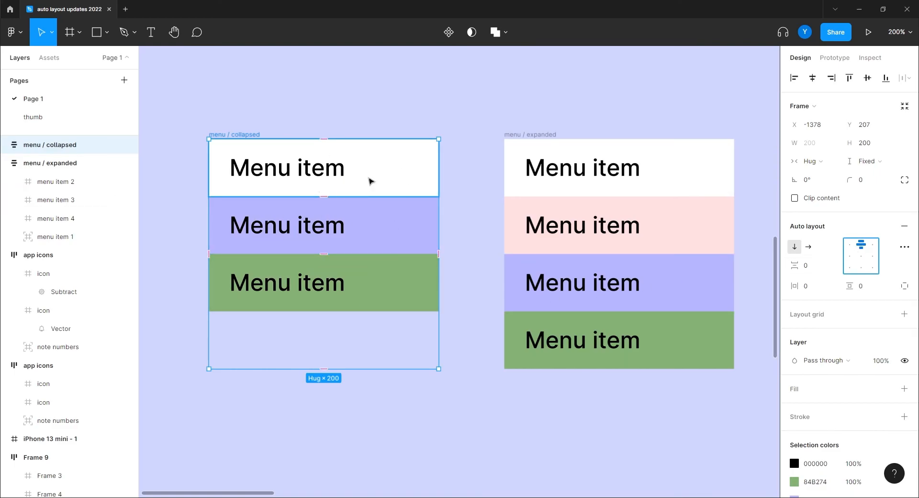
drag(384, 369, 406, 359)
key(ctrl+z)
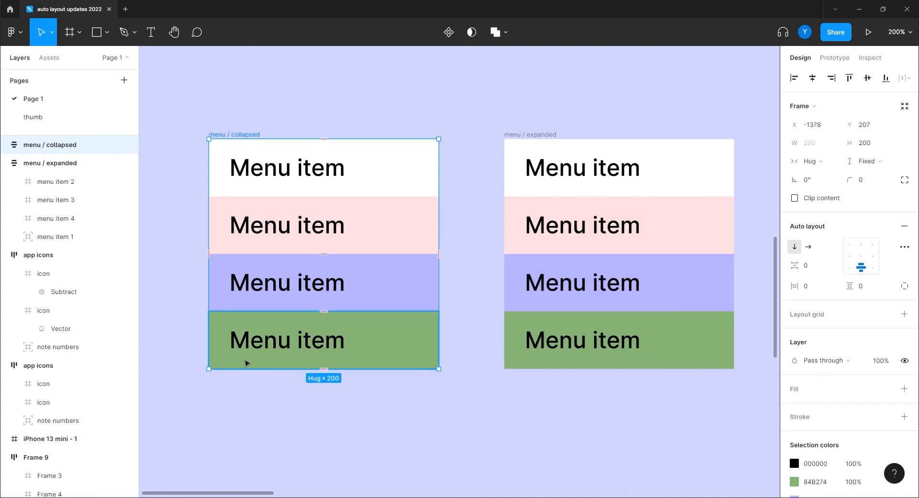
- Shrink the collapsed menu frame from its bottom edge to a height of 50
drag(394, 366, 378, 196)
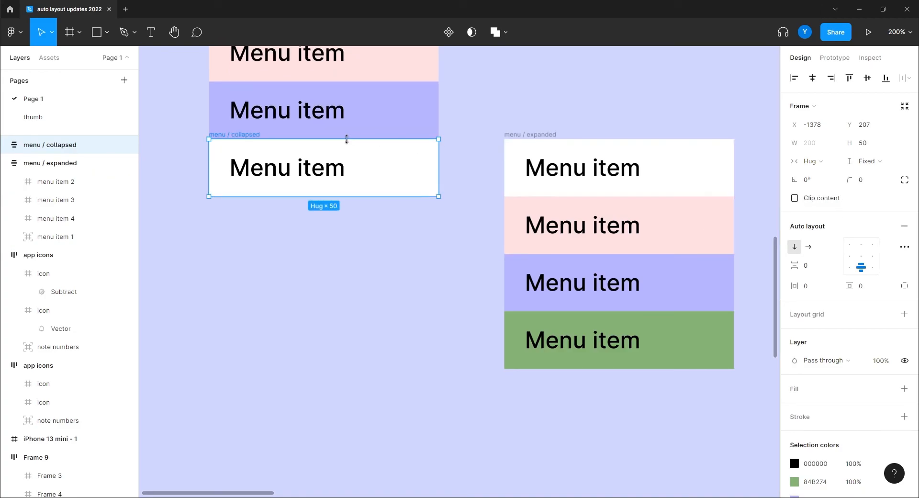
- Turn on content clipping for both the collapsed and the expanded menu frames
click(795, 198)
click(534, 142)
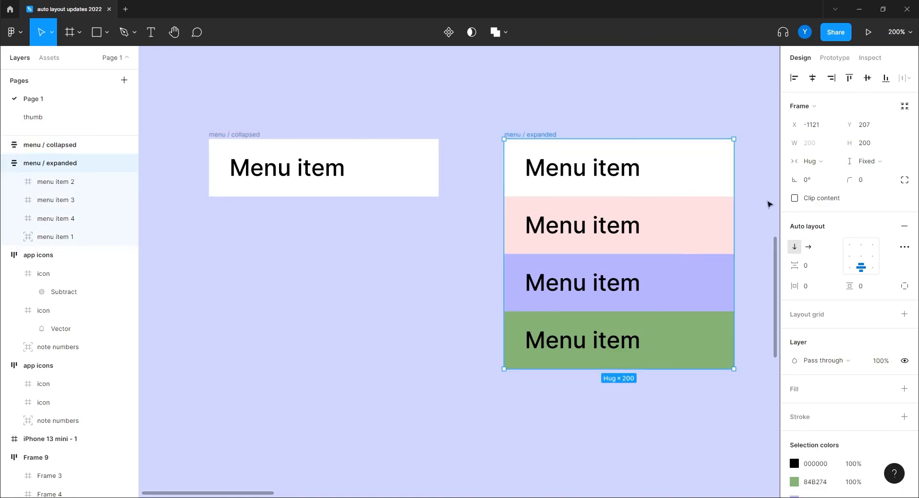
click(395, 272)
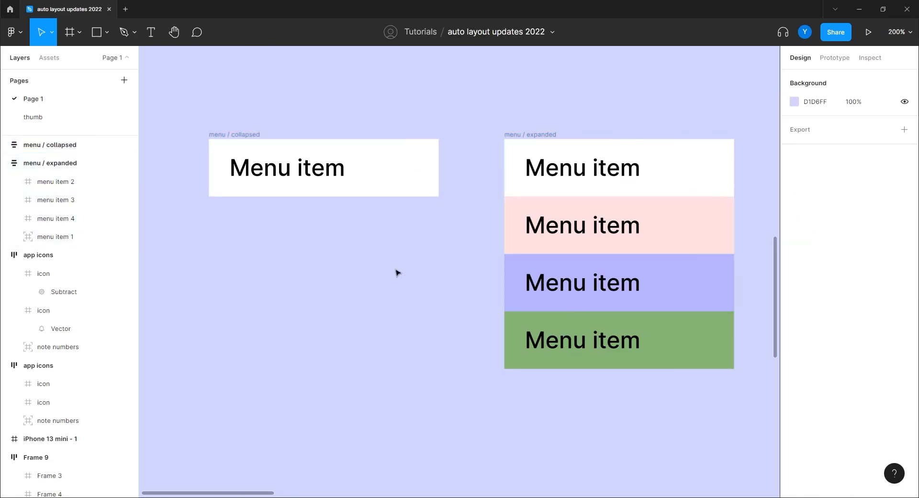
- Combine the collapsed and expanded menu frames into one component set
drag(757, 102, 201, 365)
click(454, 41)
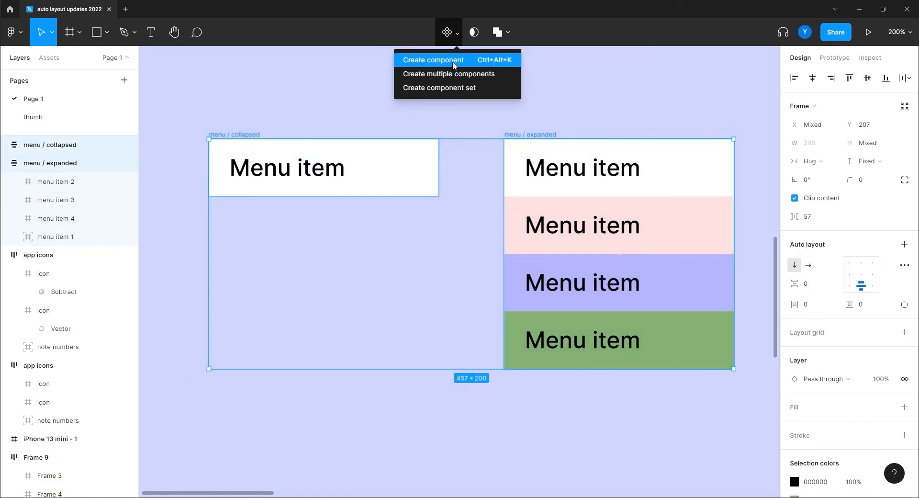
click(441, 89)
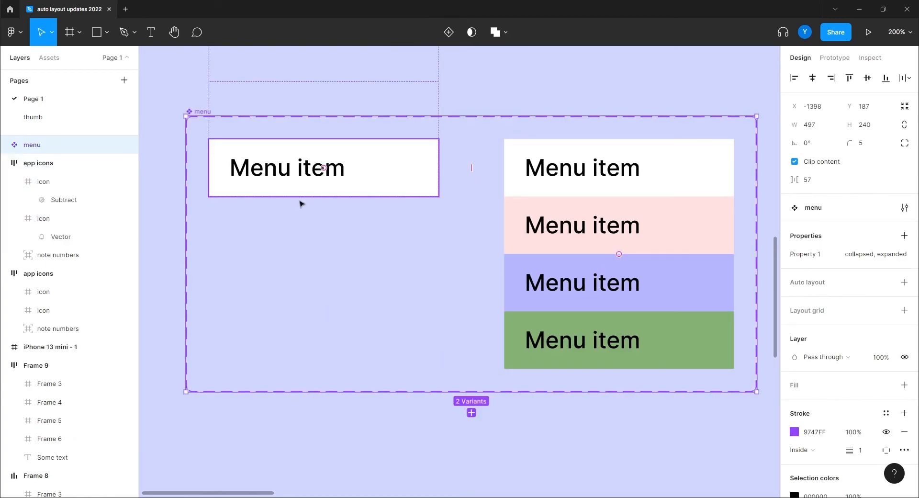
- Add an on-click prototype interaction from the collapsed variant's menu item 1 that changes to expanded with Smart animate
click(356, 174)
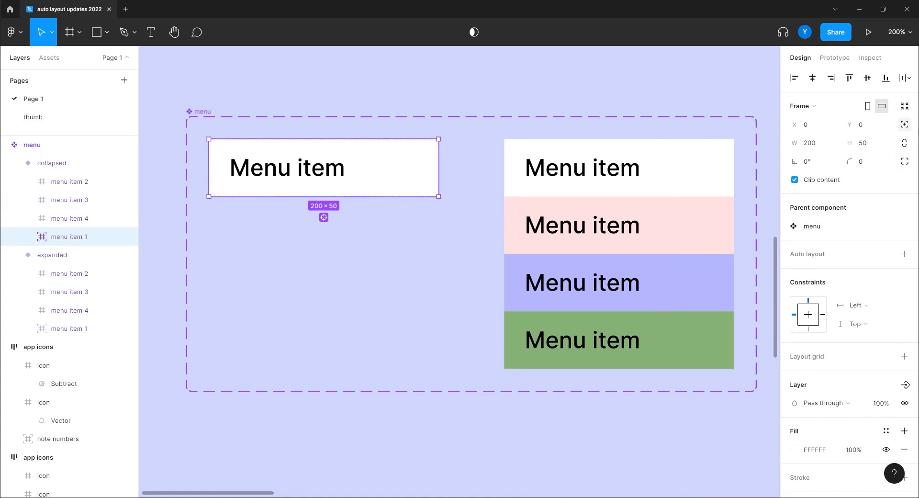
click(835, 58)
drag(438, 167, 542, 233)
drag(732, 110, 842, 107)
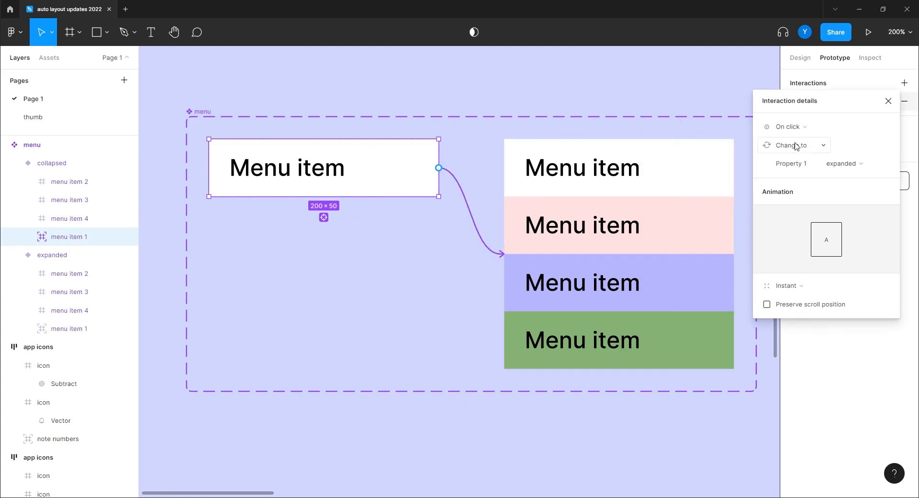
click(787, 285)
click(789, 315)
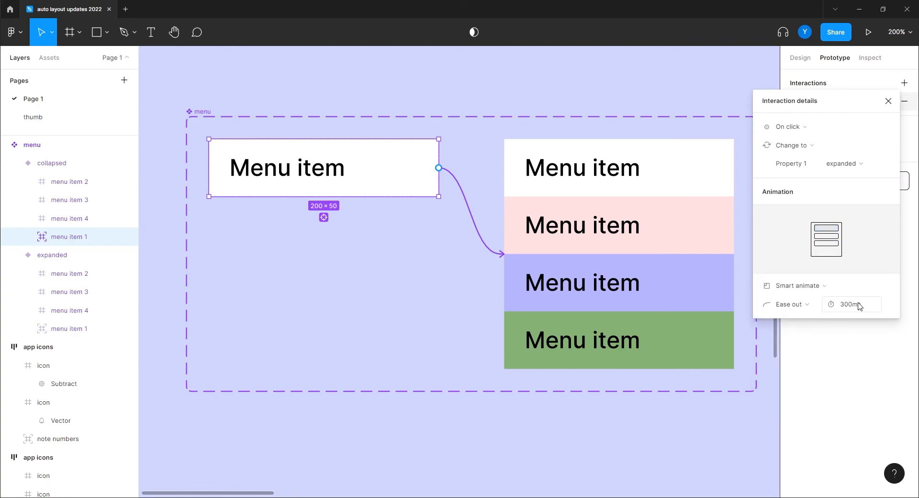
- Connect the expanded variant's menu item 1 back to the collapsed variant with an on-click Smart animate interaction
click(636, 169)
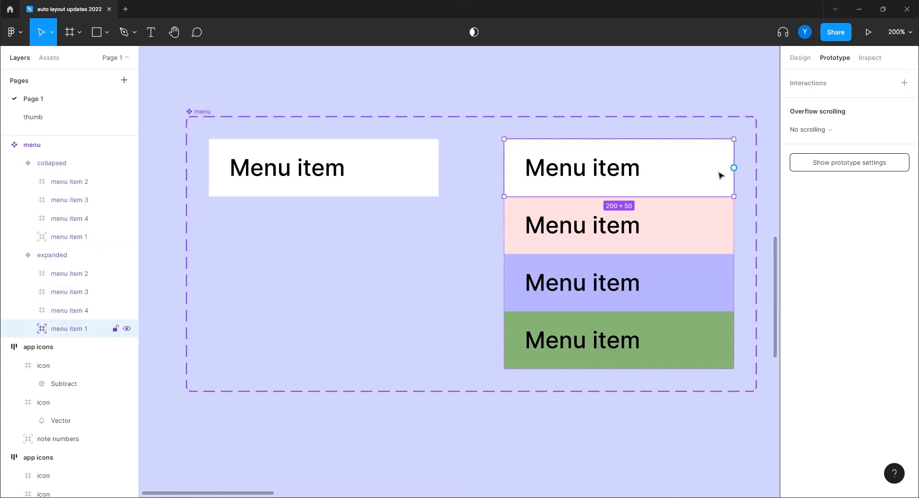
drag(733, 167, 417, 163)
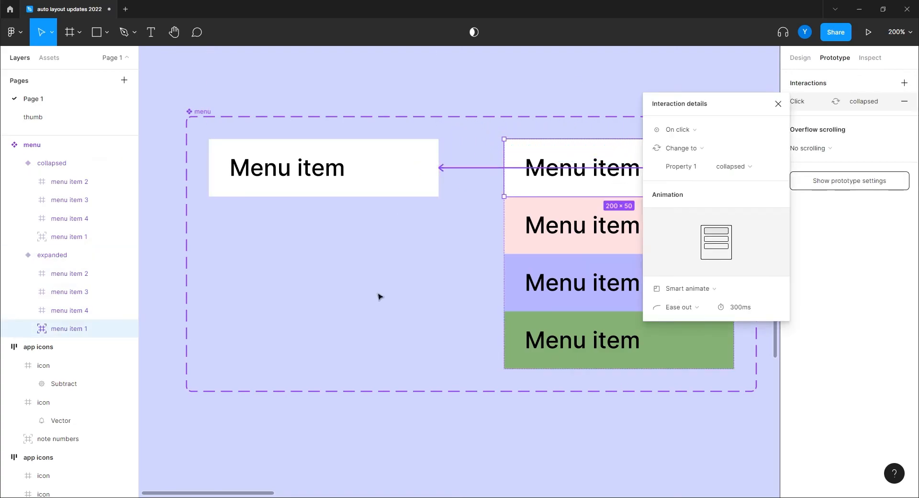
key(Escape)
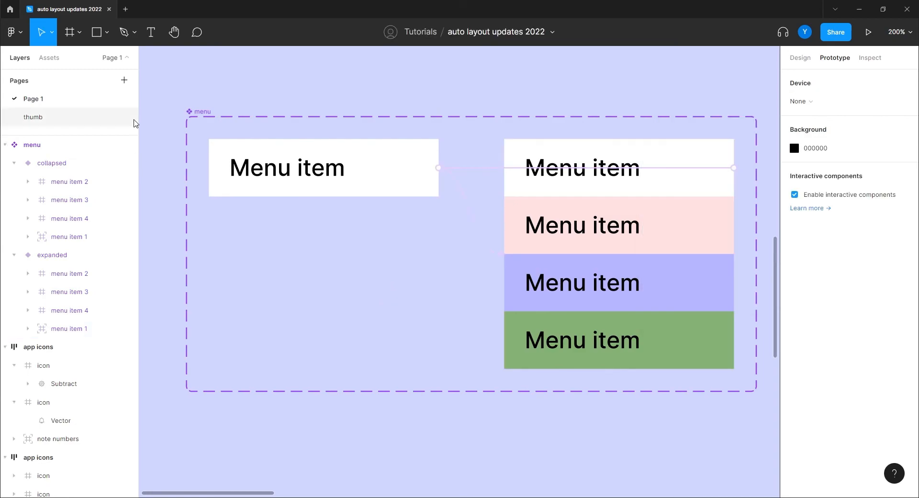
- Draw a downward chevron about 18 × 9 with the Pen tool beside the text of the collapsed variant's menu item
click(125, 32)
click(386, 164)
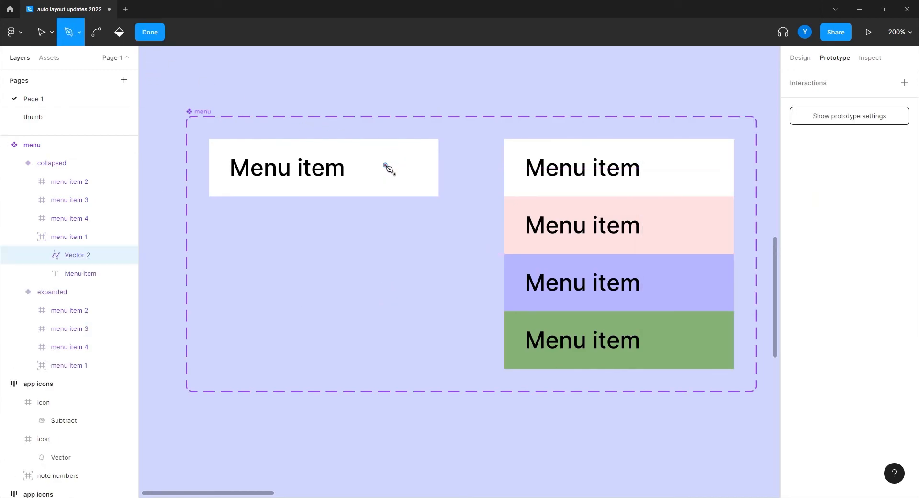
click(395, 175)
click(406, 165)
key(Return)
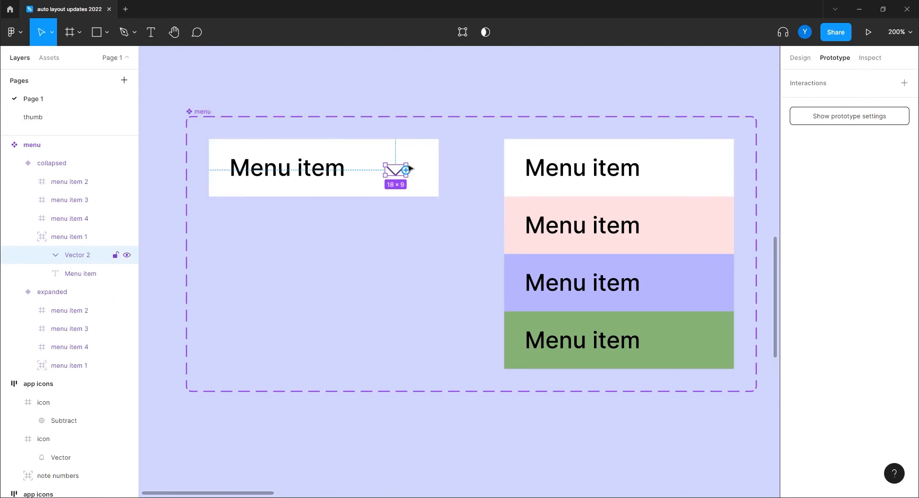
- Scale the chevron in the collapsed variant down to about 13 × 7
drag(406, 163, 403, 168)
key(ctrl+z)
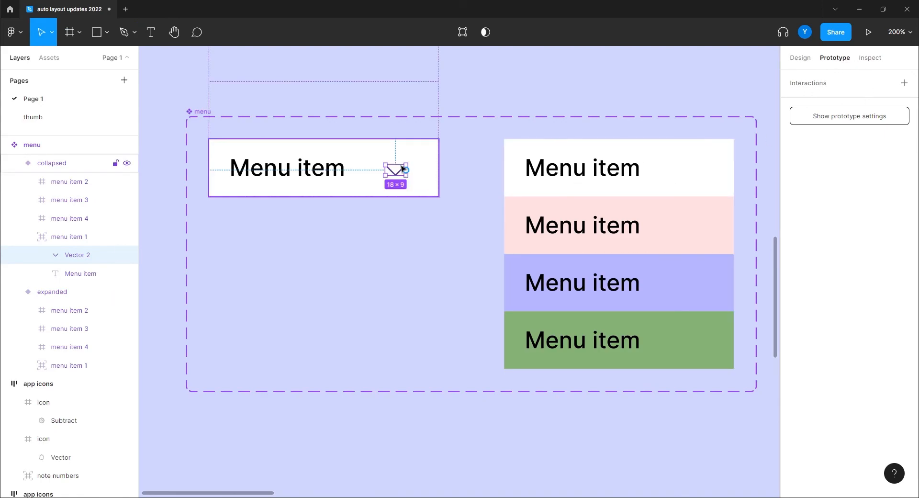
key(ctrl+=)
key(ctrl+=)
drag(328, 108, 487, 349)
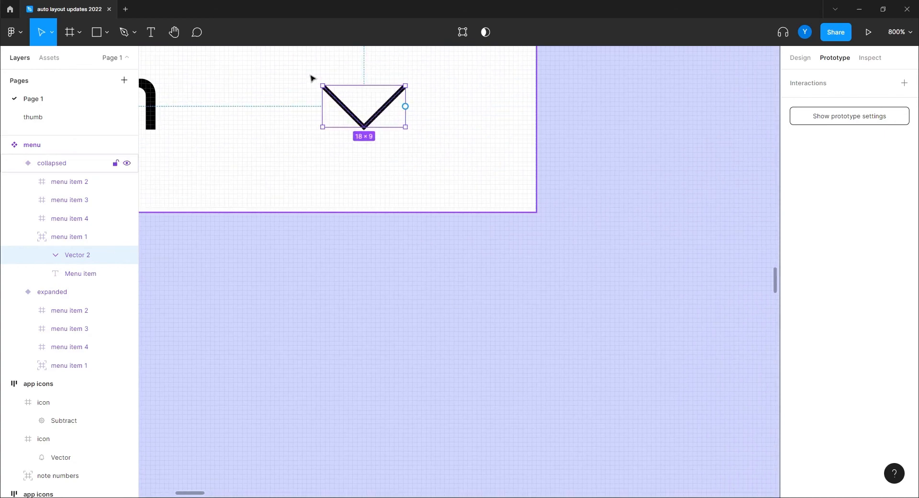
drag(322, 85, 343, 97)
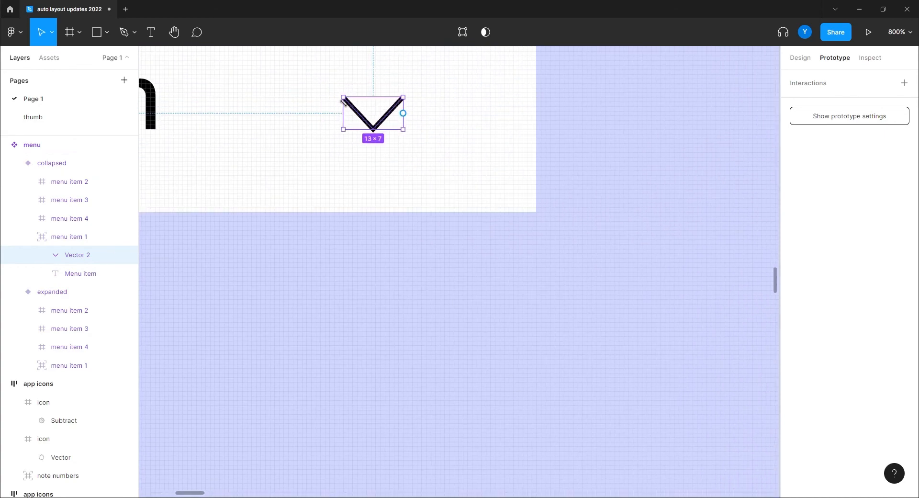
- Set the chevron's stroke weight to 2
click(807, 60)
click(861, 403)
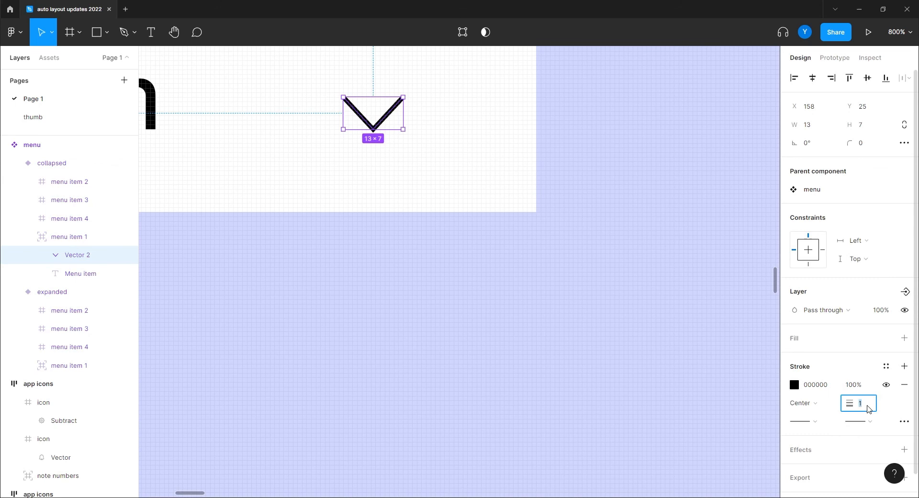
text(2)
key(Return)
click(357, 249)
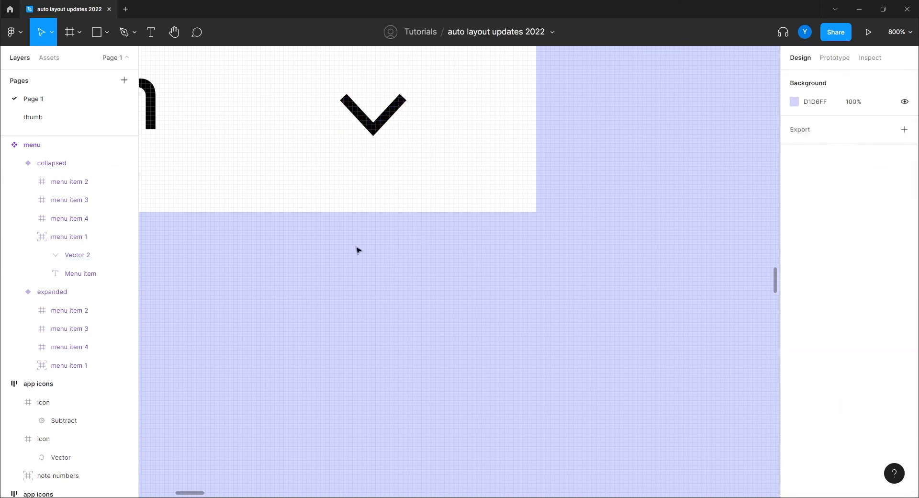
- Nudge the chevron up by 3 so it sits at Y 22
double_click(373, 128)
double_click(374, 128)
key(Up)
key(Up)
key(Up)
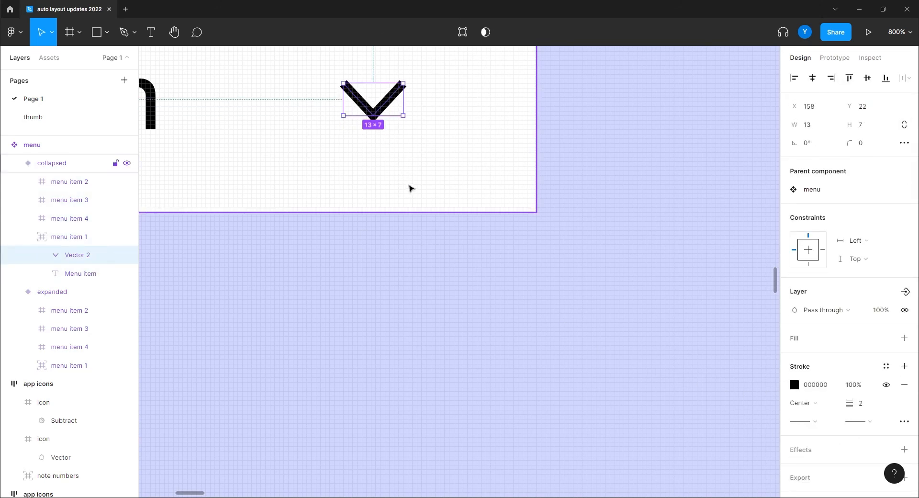
- Copy the chevron into the expanded variant's menu item 1 and flip the copy vertically so it points up
key(minus)
key(minus)
key(minus)
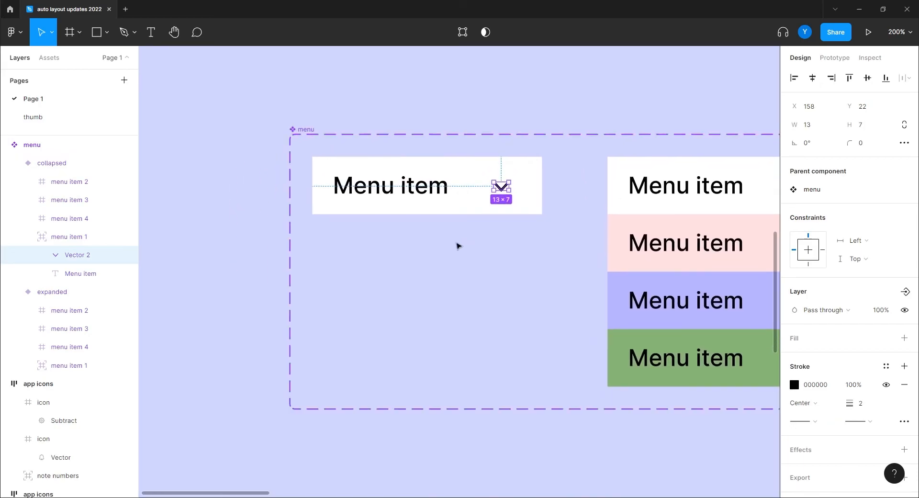
click(688, 211)
drag(702, 260, 420, 284)
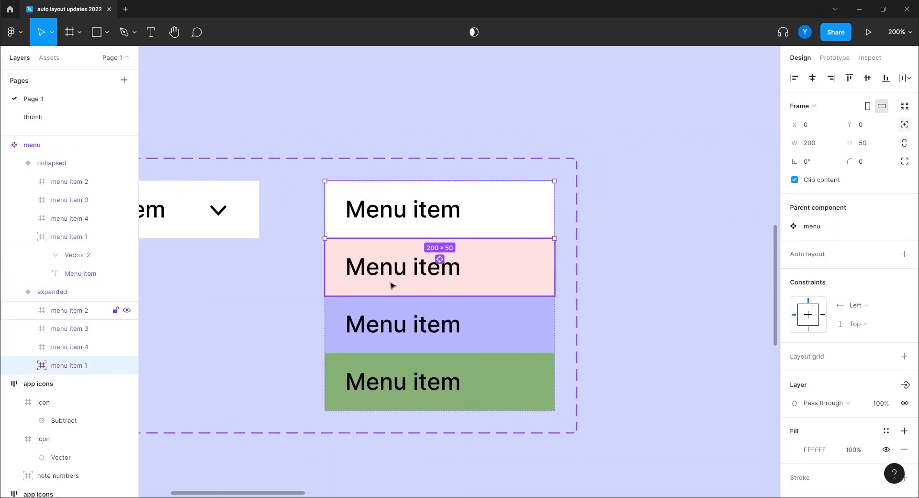
key(ctrl+v)
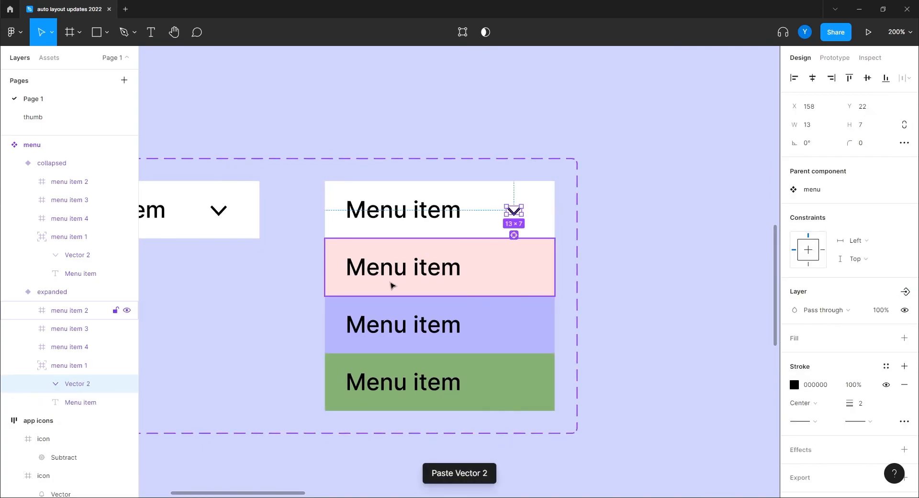
key(shift+v)
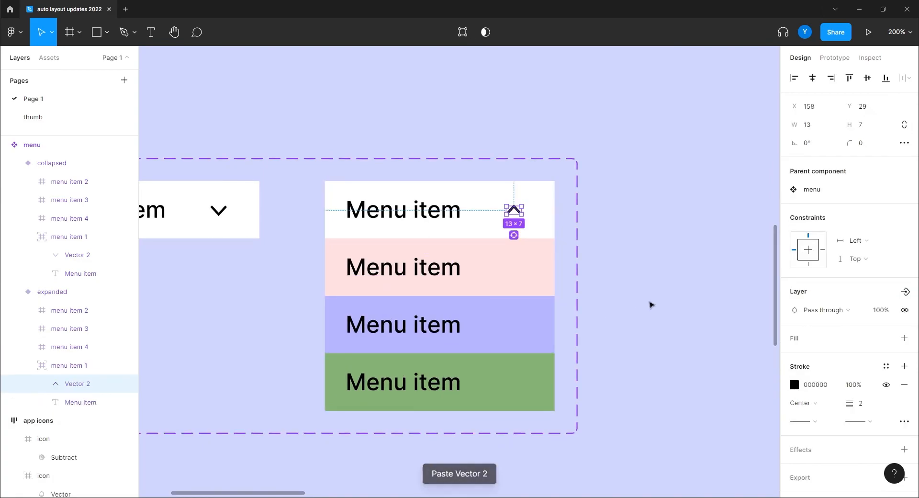
click(638, 311)
- Copy the collapsed variant of the menu component for use in the iPhone 13 mini frame
scroll(430, 158, left, 5)
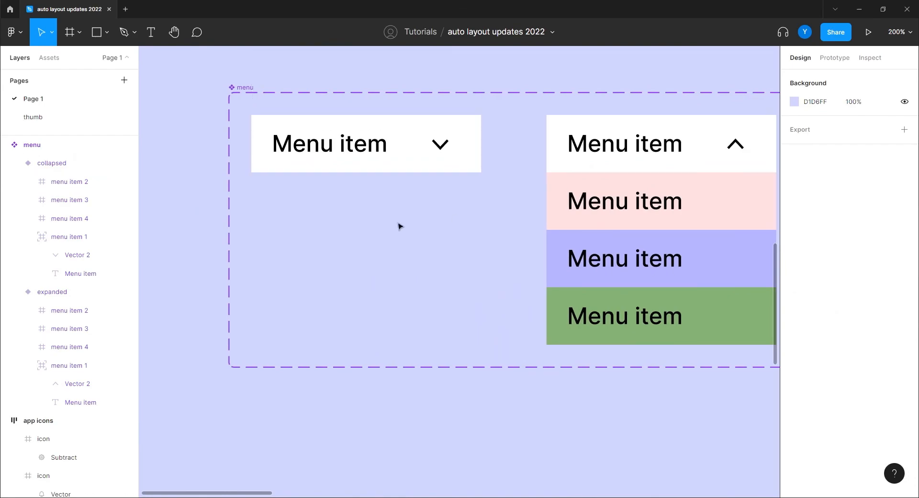
click(388, 160)
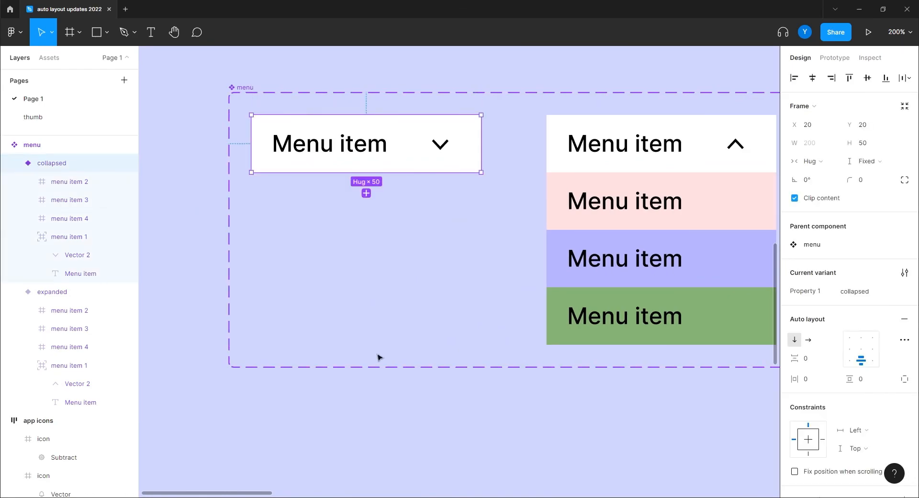
scroll(374, 349, down, 5)
drag(541, 381, 265, 253)
drag(429, 219, 372, 308)
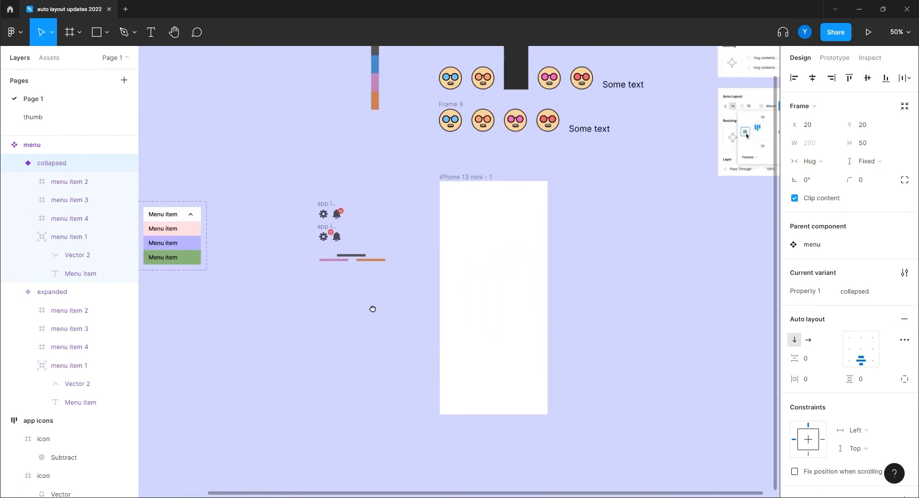
- Fill the iPhone 13 mini - 1 frame with E9BCBC and paste the menu instance into it at about X 88, Y 232
click(466, 169)
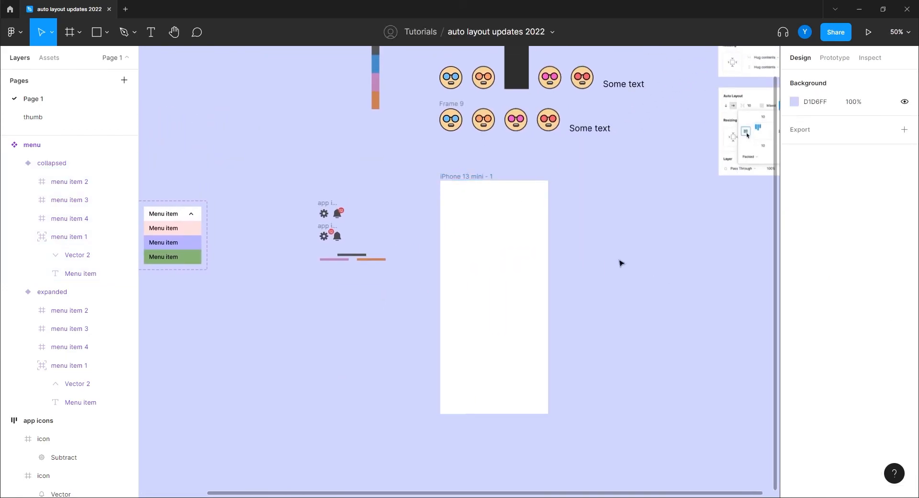
click(454, 182)
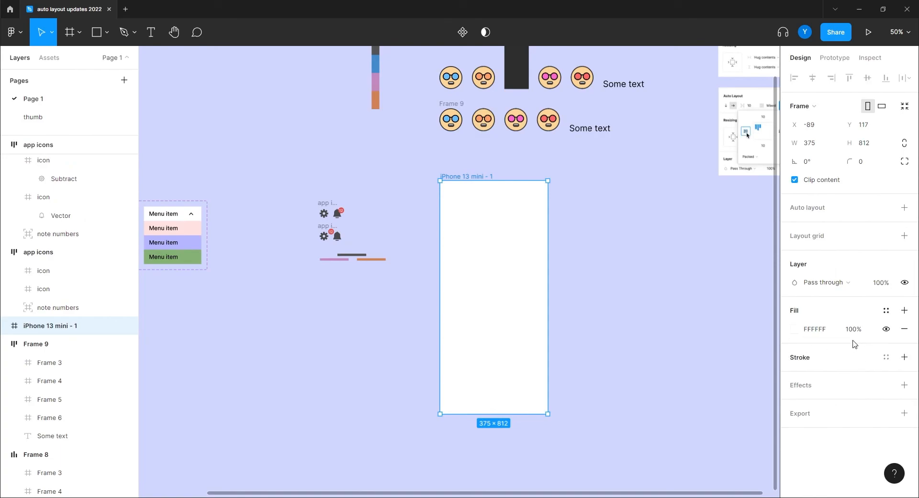
click(793, 329)
click(669, 222)
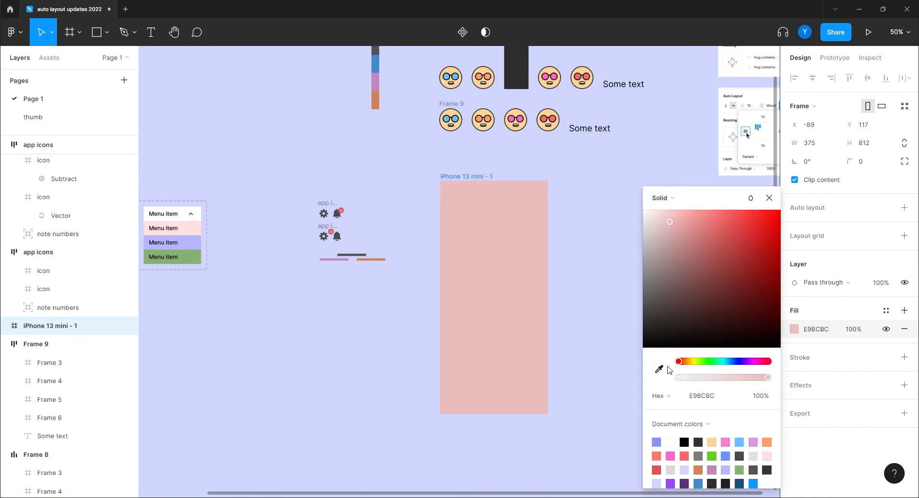
key(ctrl+v)
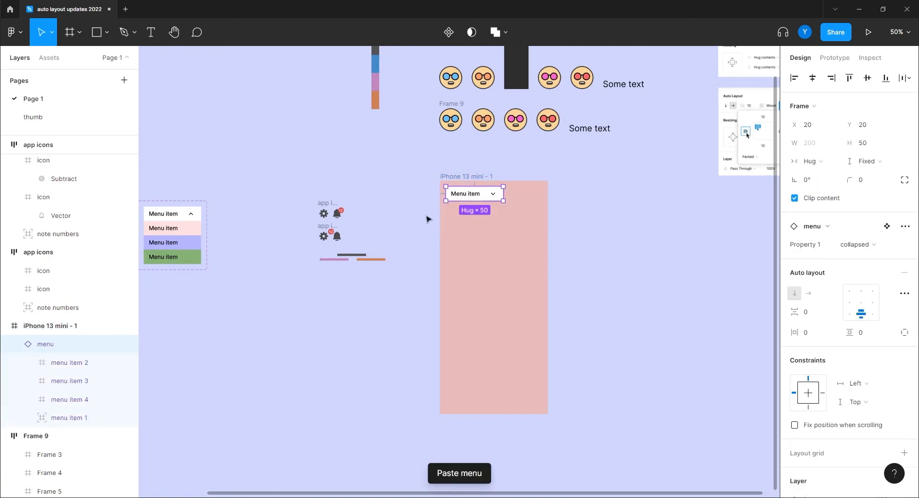
drag(479, 194, 500, 257)
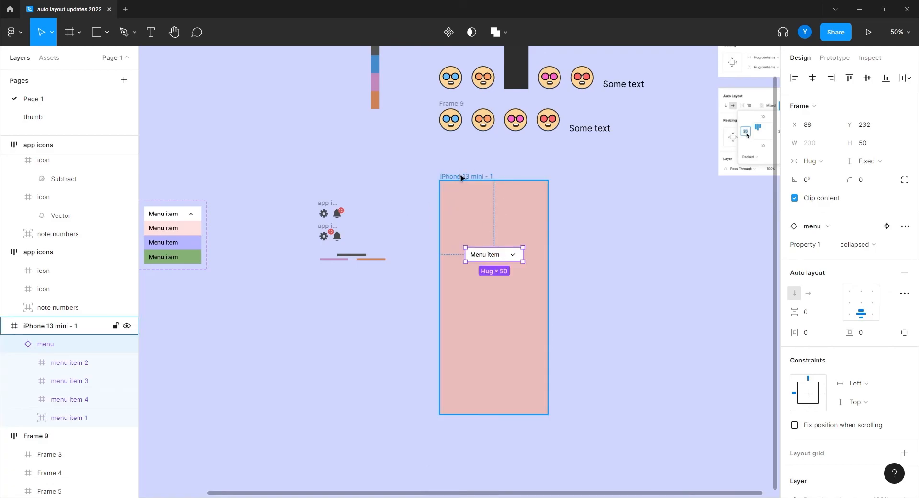
- Run the prototype from the iPhone 13 mini frame and toggle the dropdown menu open and closed several times
click(461, 177)
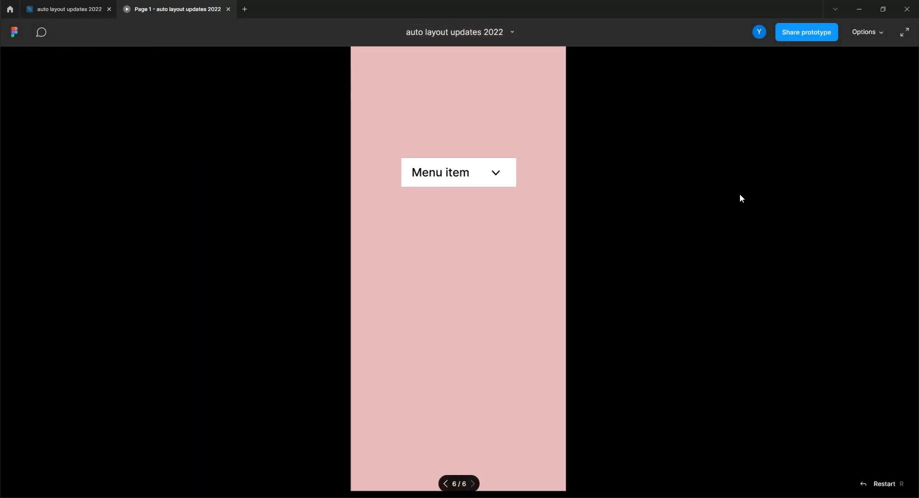
click(447, 180)
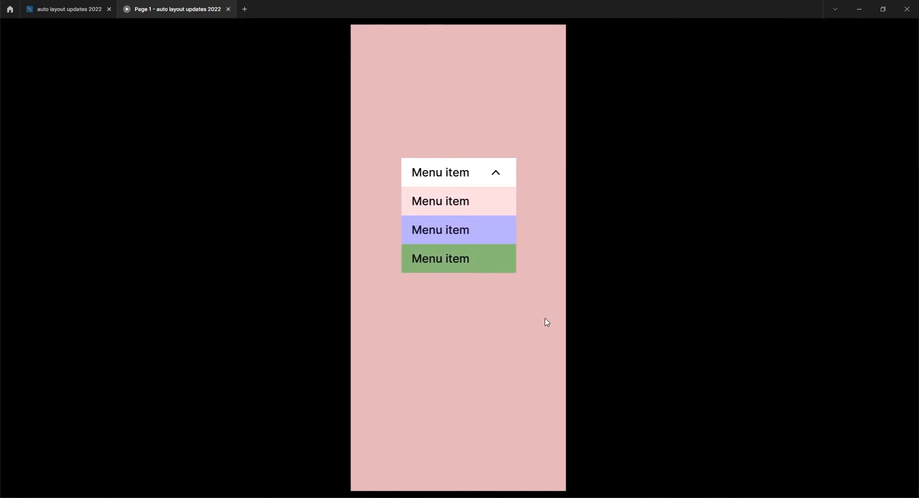
click(442, 182)
click(436, 180)
click(440, 178)
click(443, 176)
- Return to the design file and examine the expanded variant's layer order and auto layout alignment beside the collapsed variant
click(76, 12)
drag(270, 335, 476, 334)
key(ctrl+minus)
key(ctrl+plus)
key(ctrl+plus)
drag(288, 287, 416, 369)
key(ctrl+plus)
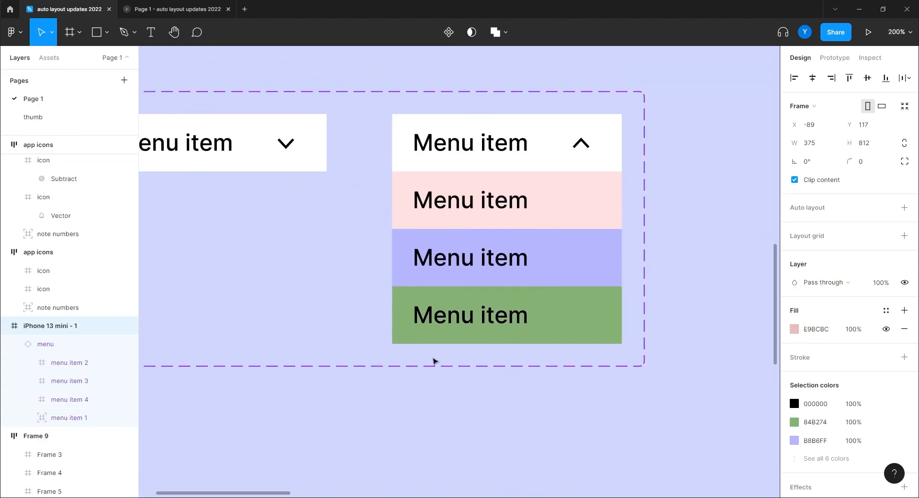
click(463, 152)
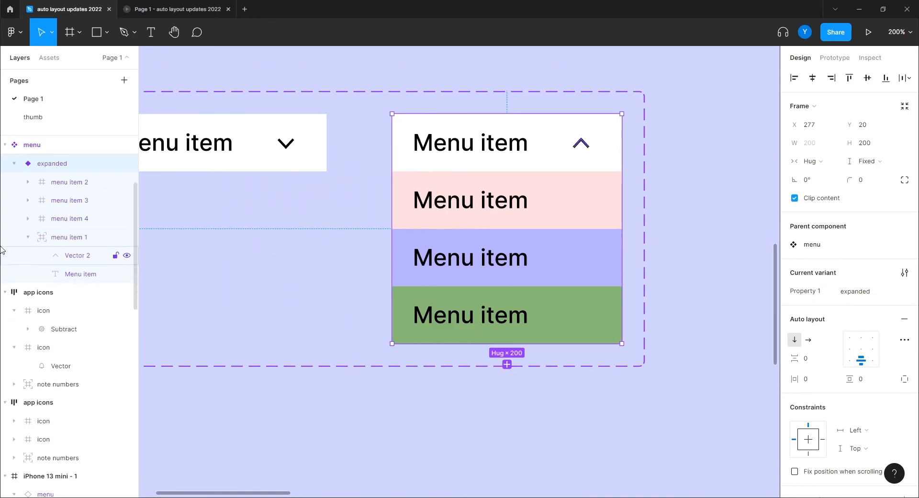
click(31, 237)
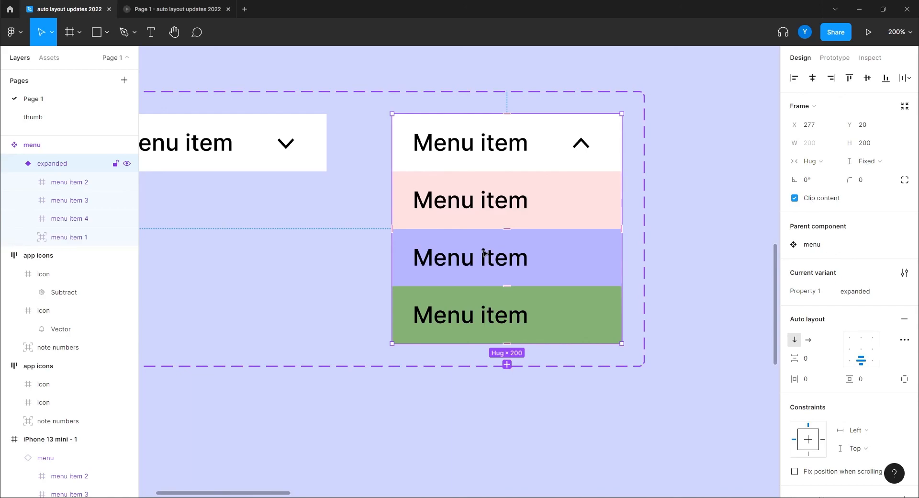
click(207, 266)
drag(248, 287, 343, 313)
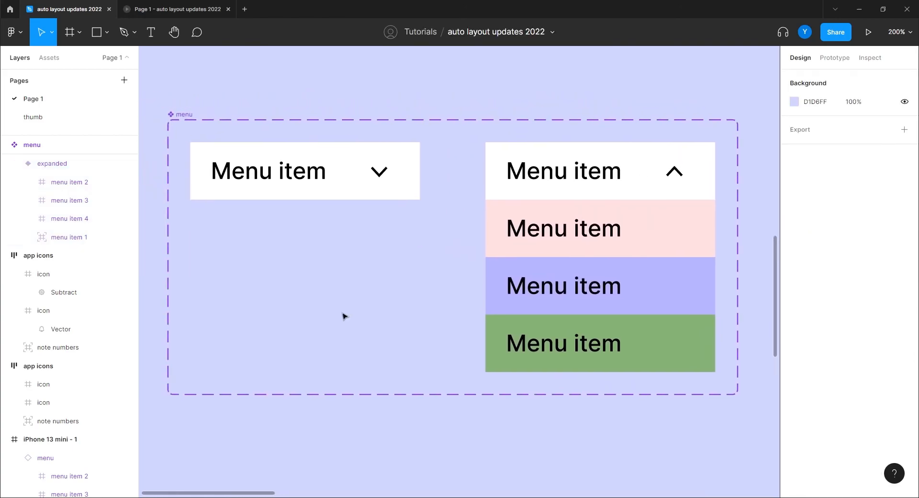